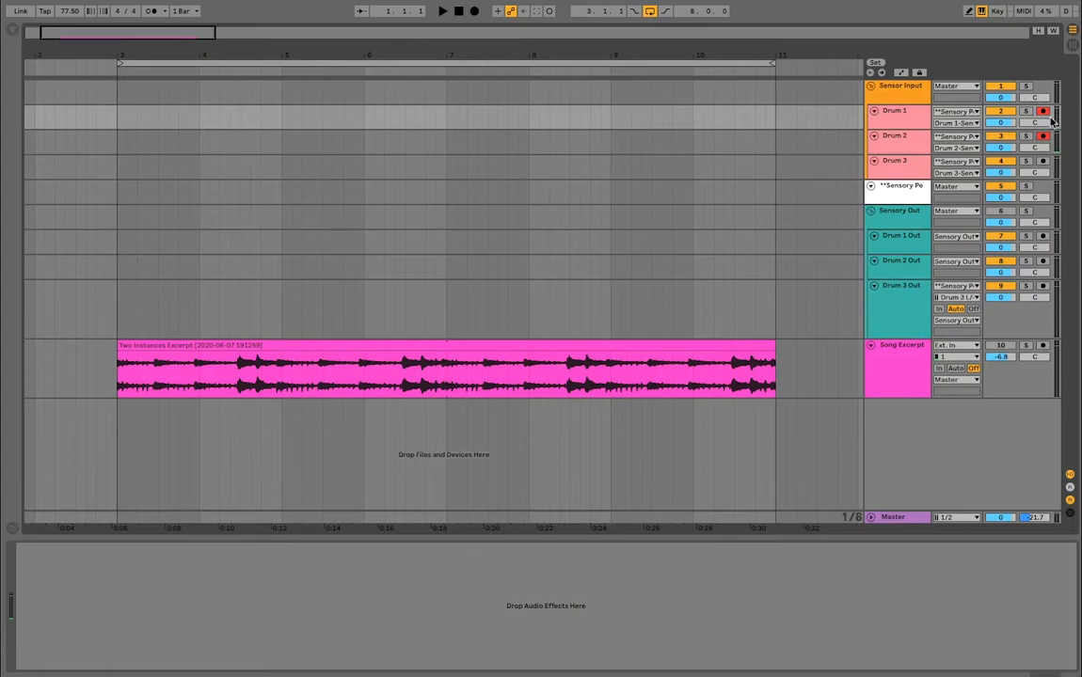
- Disarm the Drum 1 track, fold Drum 2 and arm Drum 2 Out for recording alongside it
{"action": "left_click", "coordinate": [1042, 111]}
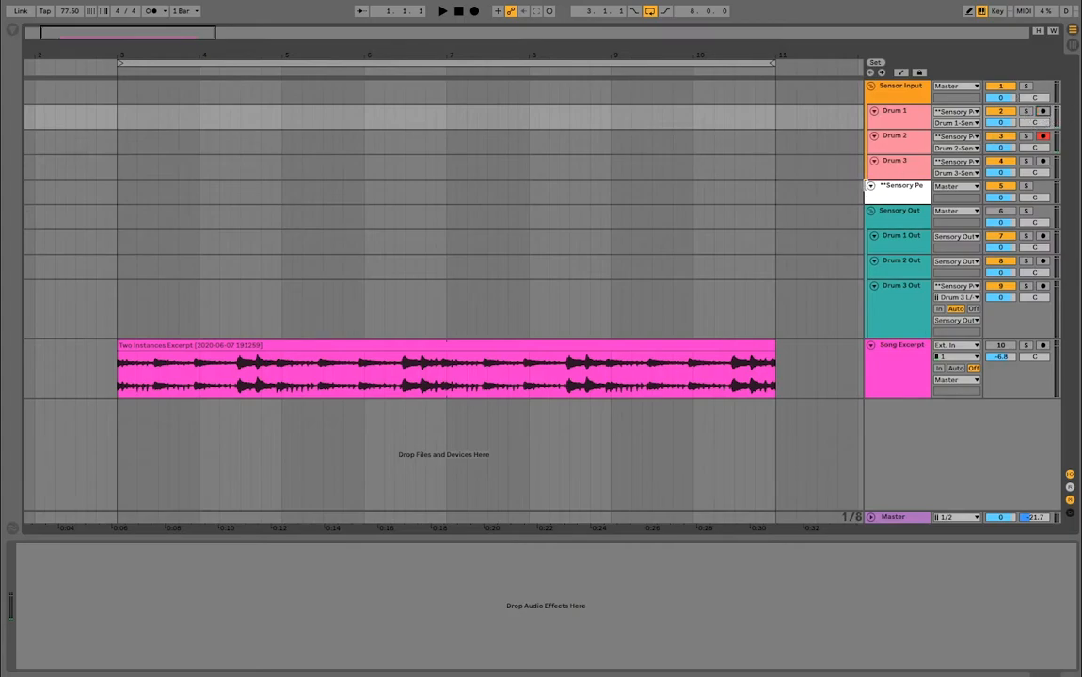
{"action": "left_click", "coordinate": [895, 144]}
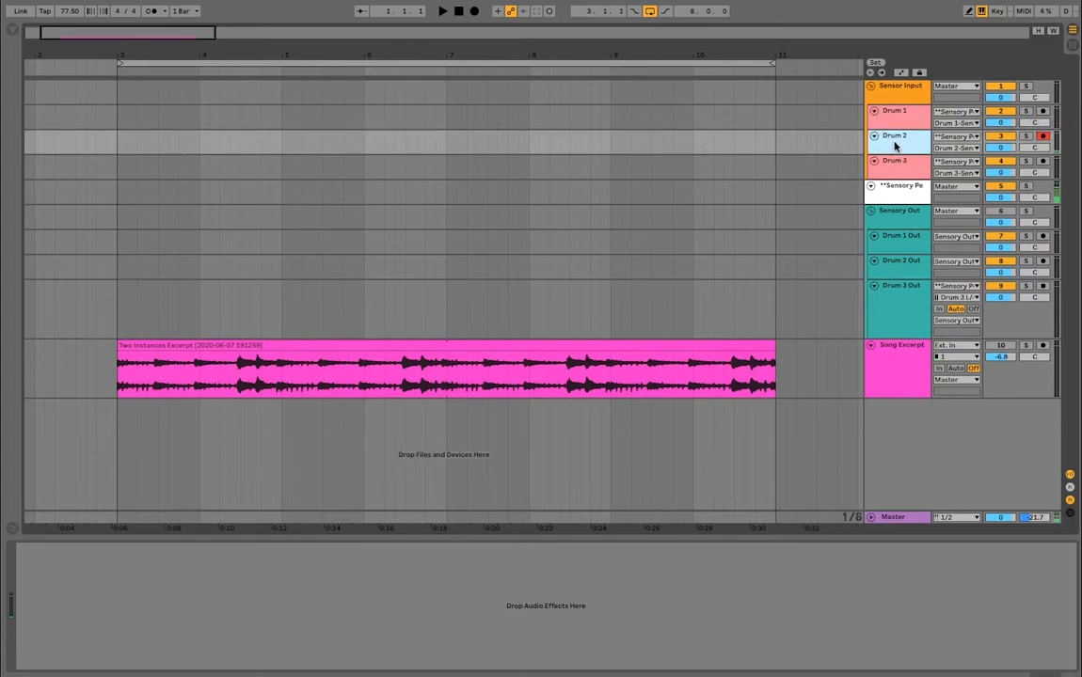
{"action": "key", "text": "u"}
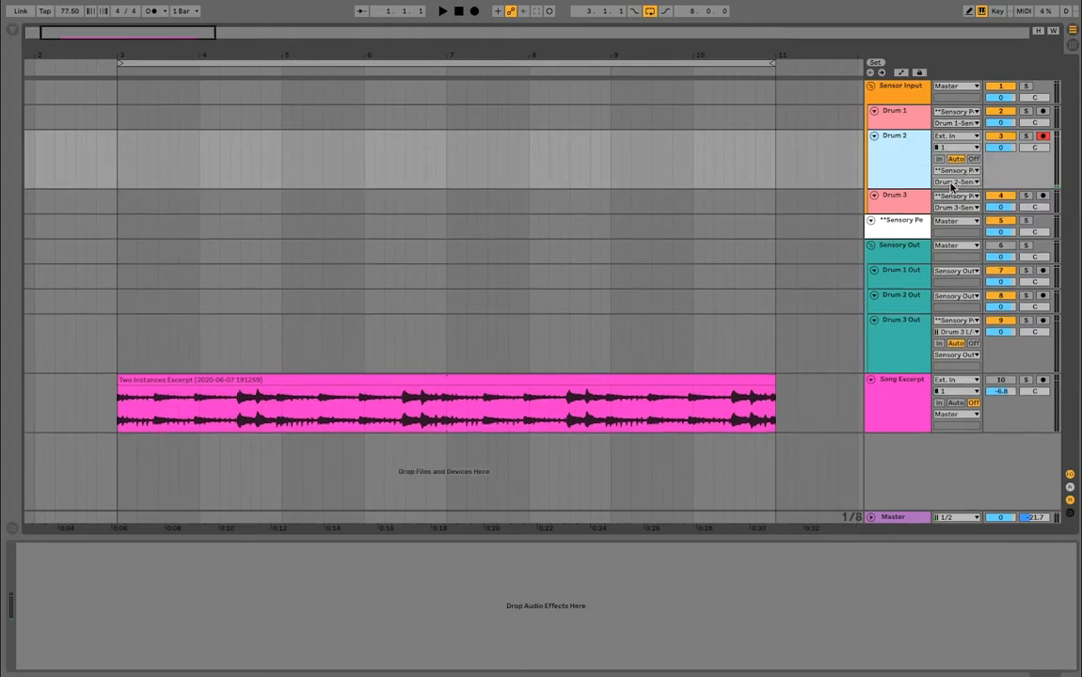
{"action": "left_click", "coordinate": [873, 136]}
{"action": "left_click", "coordinate": [901, 181]}
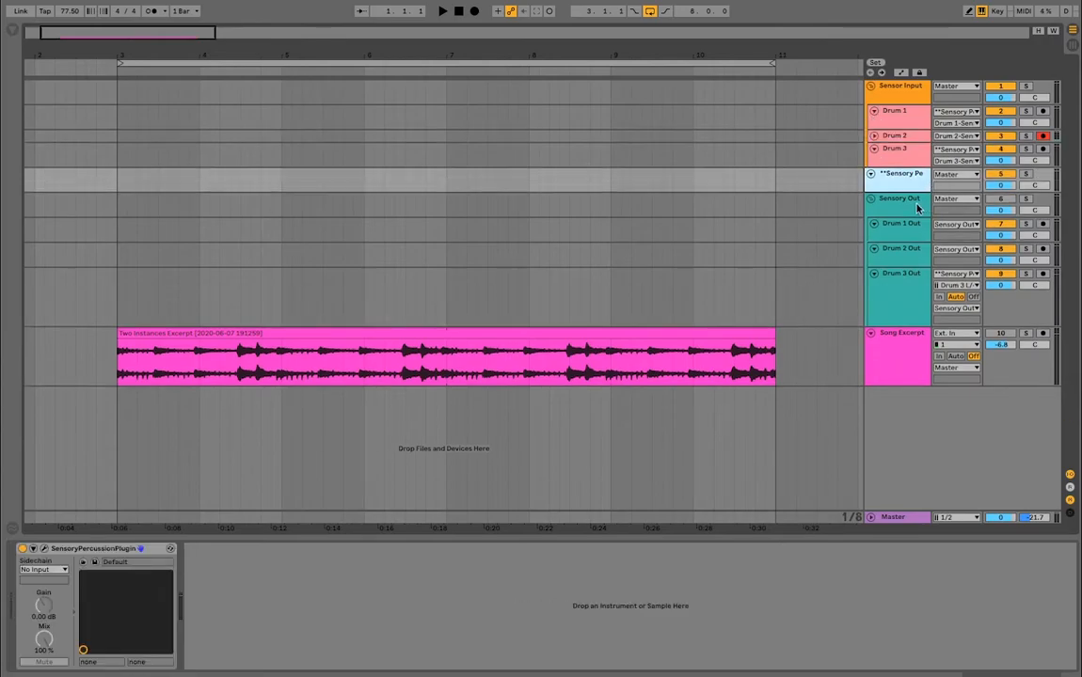
{"action": "left_click", "coordinate": [894, 256]}
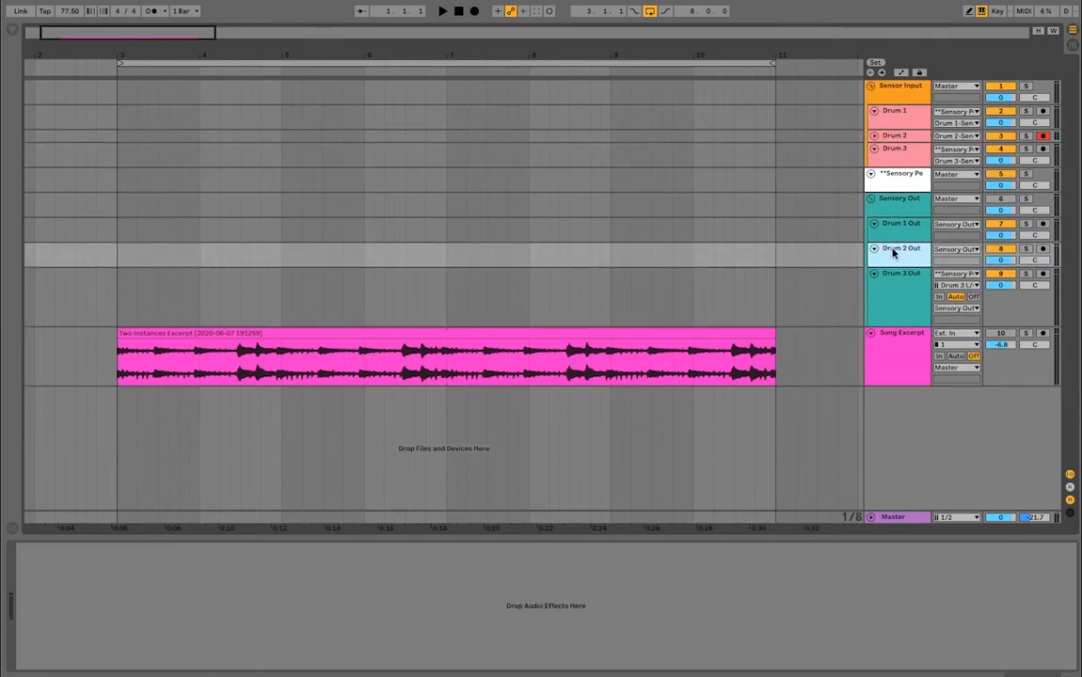
{"action": "left_click", "coordinate": [1042, 249]}
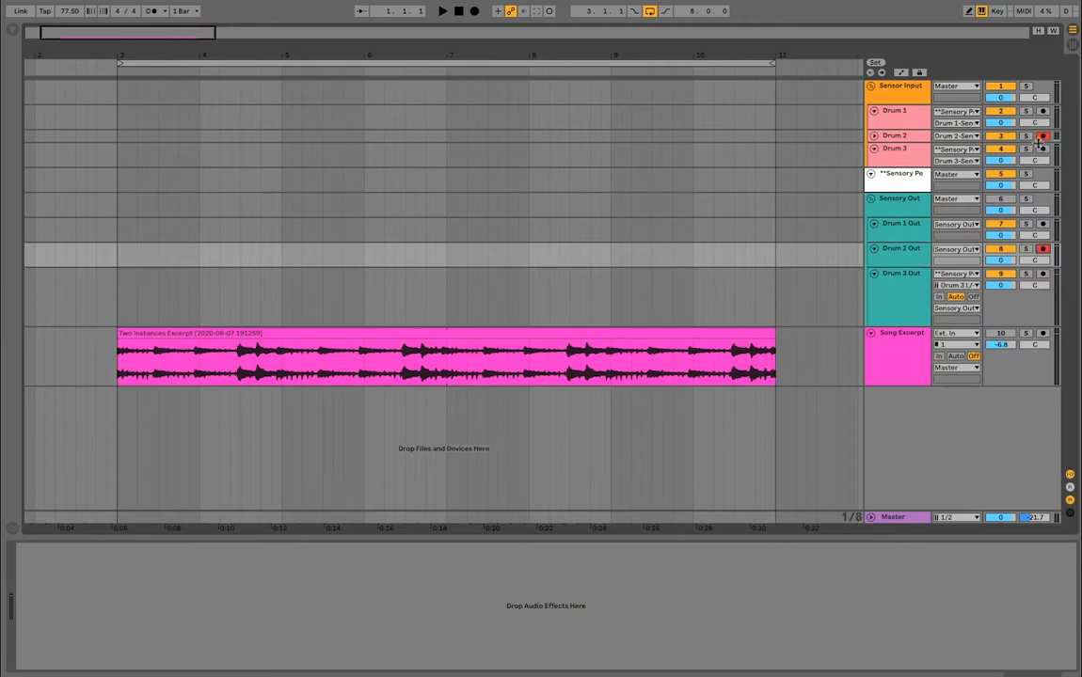
- Record a short take on Drum 2 and Drum 2 Out from just before bar 5 to just past bar 6, and disarm both tracks
{"action": "left_click", "coordinate": [245, 71]}
{"action": "left_click", "coordinate": [474, 11]}
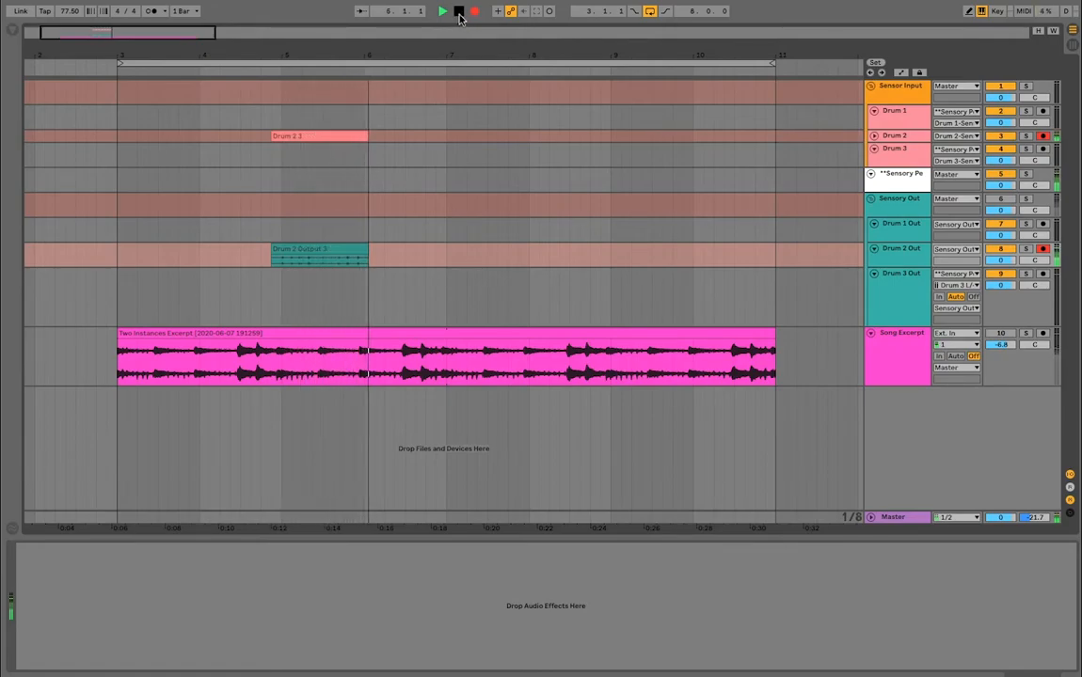
{"action": "left_click", "coordinate": [459, 13]}
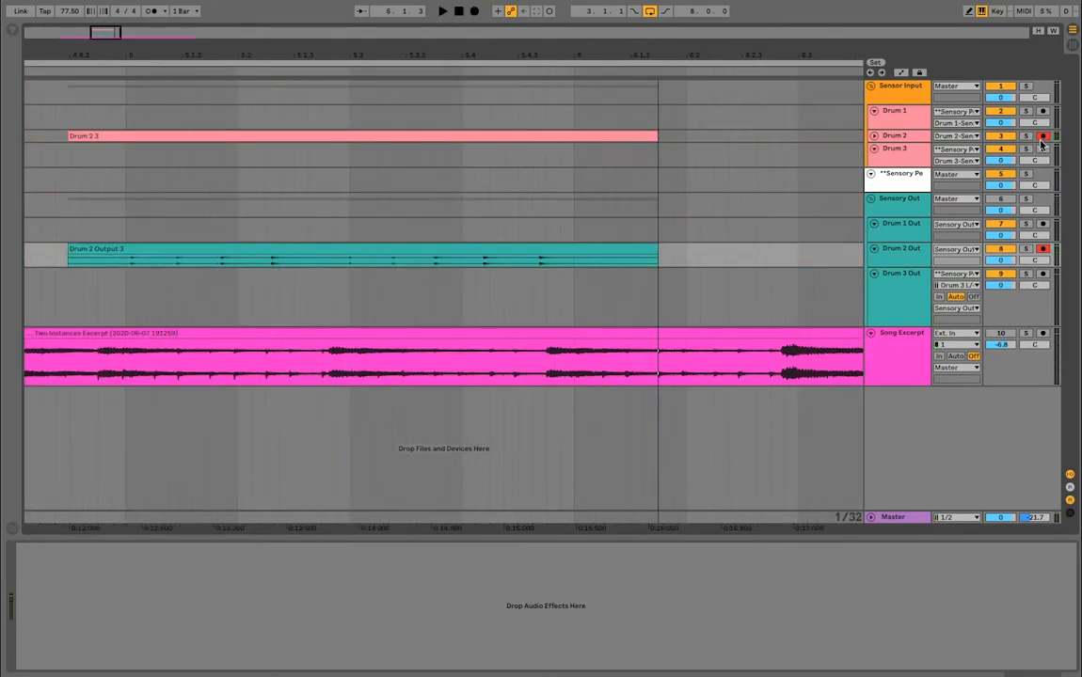
{"action": "left_click", "coordinate": [1042, 138]}
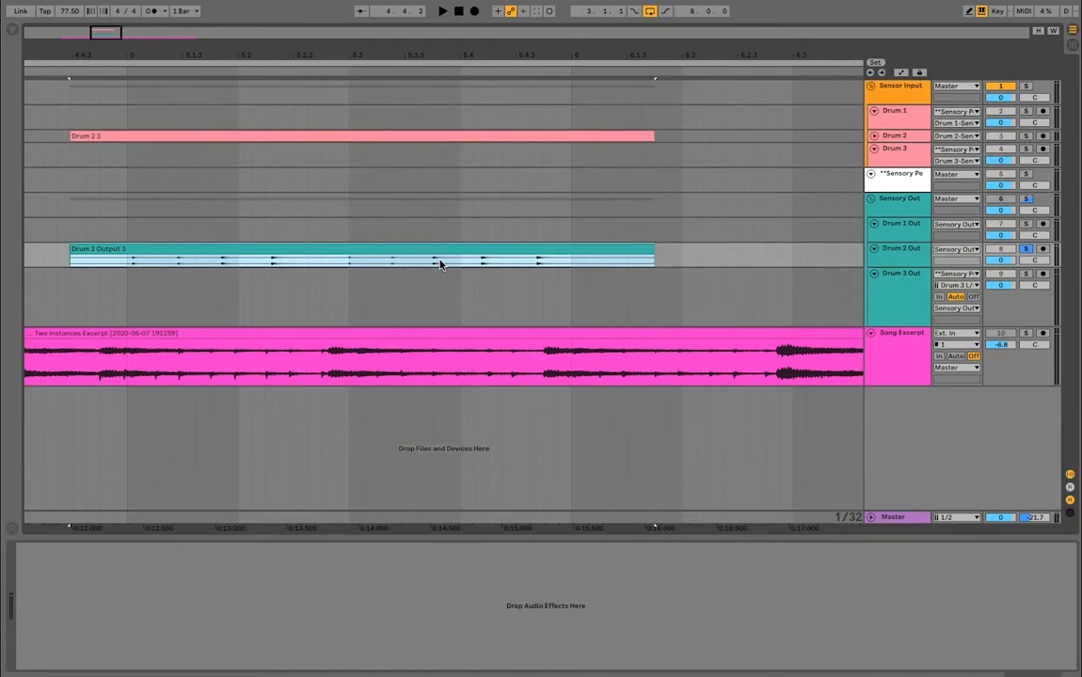
- Enlarge the Drum 2 Out track and play back its recorded clip in solo
{"action": "key", "text": "alt+plus"}
{"action": "key", "text": "alt+plus"}
{"action": "key", "text": "alt+plus"}
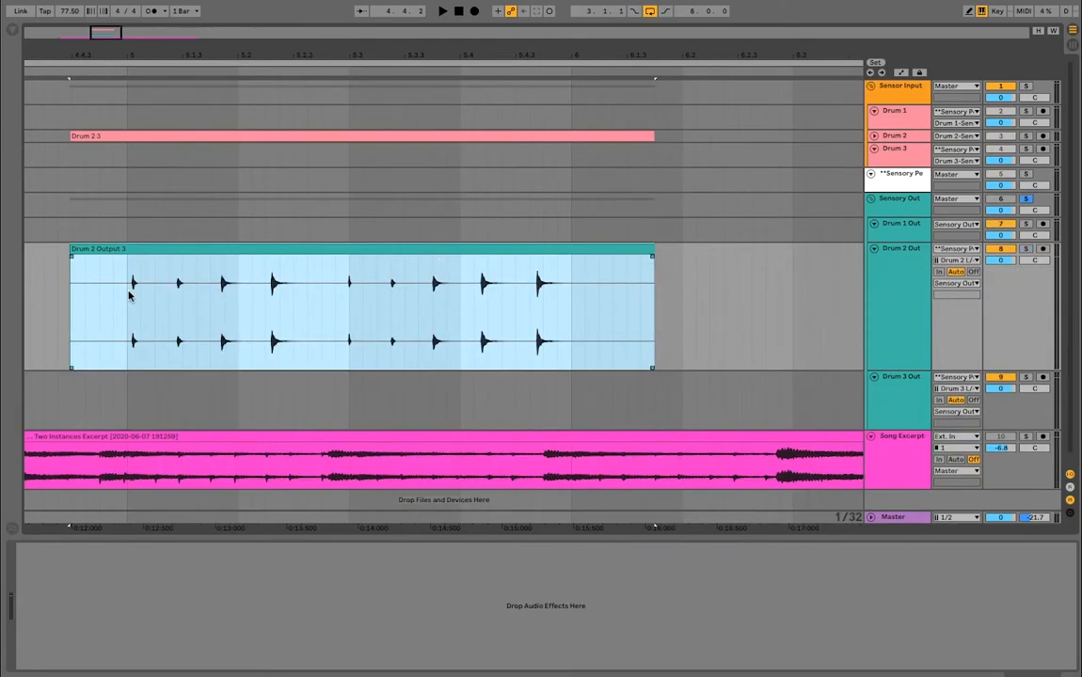
{"action": "left_click_drag", "start_coordinate": [129, 297], "coordinate": [324, 339]}
{"action": "key", "text": "space"}
{"action": "key", "text": "space"}
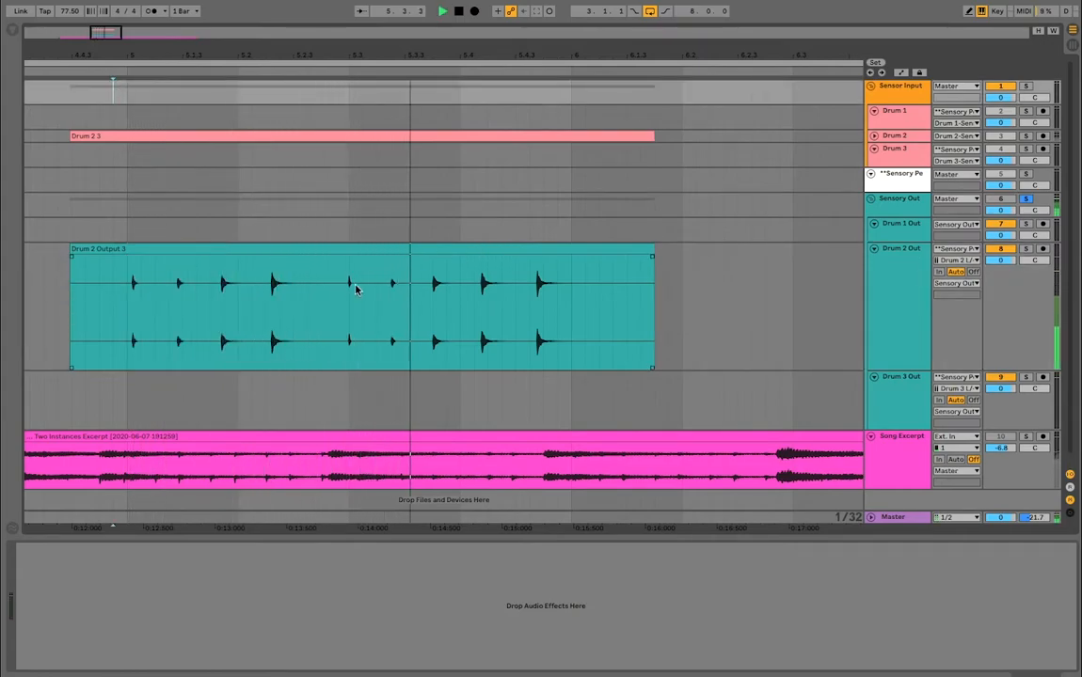
{"action": "key", "text": "space"}
- Route Drum 2's output directly to Master and play back its raw sensor recording in solo
{"action": "left_click_drag", "start_coordinate": [487, 57], "coordinate": [417, 146]}
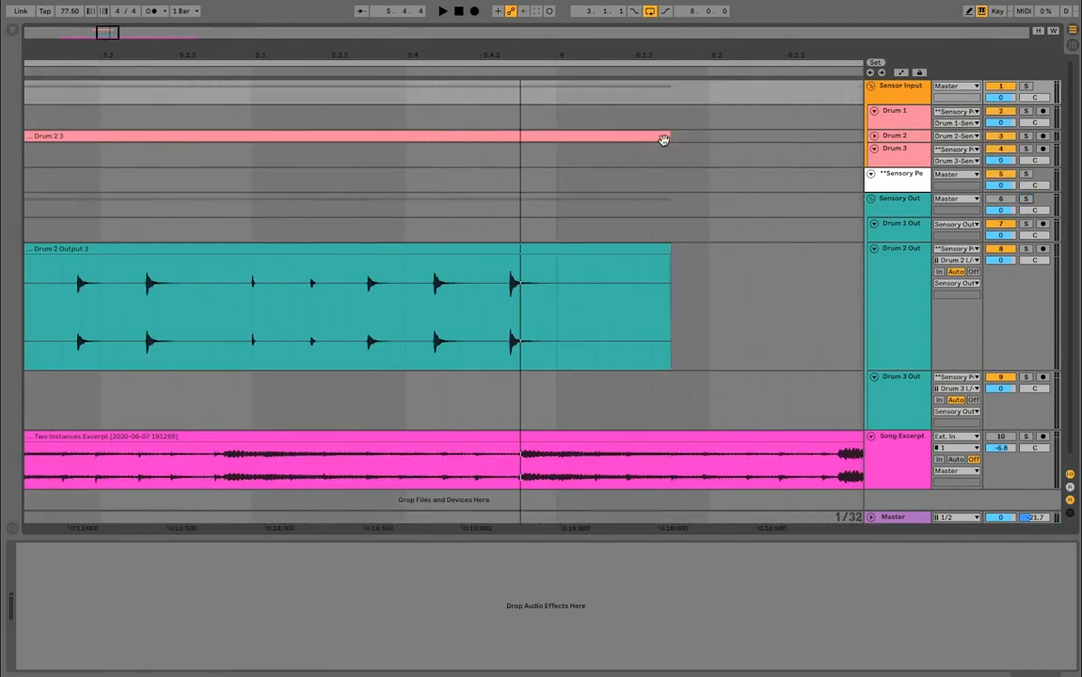
{"action": "scroll", "coordinate": [663, 140], "scroll_direction": "up", "scroll_amount": 2}
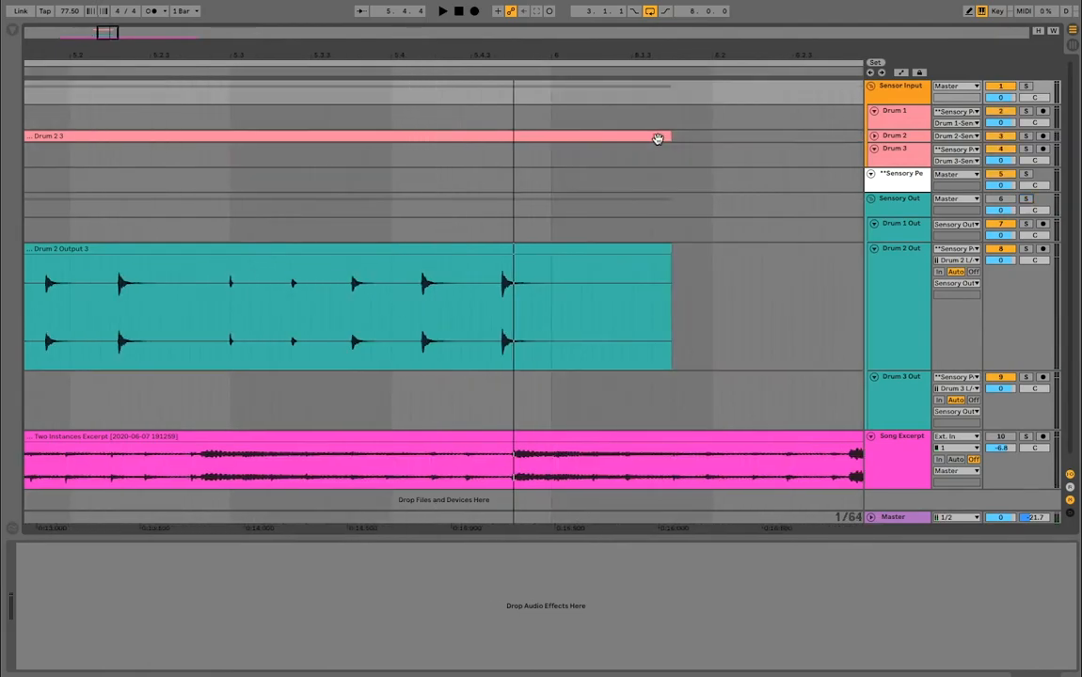
{"action": "scroll", "coordinate": [658, 139], "scroll_direction": "up", "scroll_amount": 5}
{"action": "left_click_drag", "start_coordinate": [404, 57], "coordinate": [692, 73]}
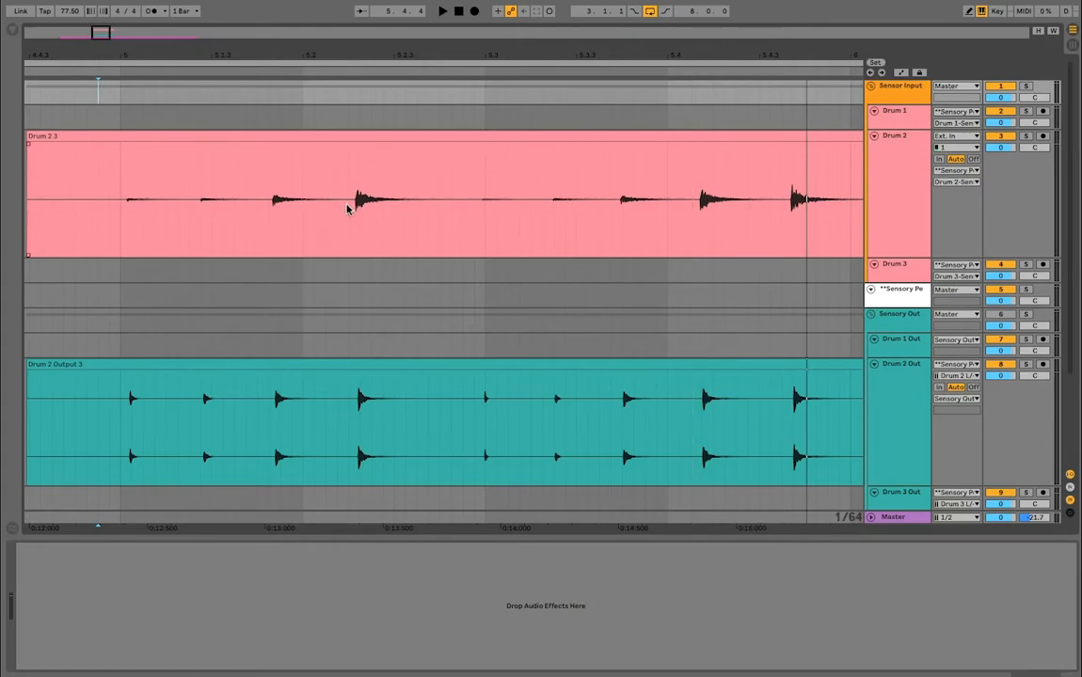
{"action": "left_click", "coordinate": [955, 170]}
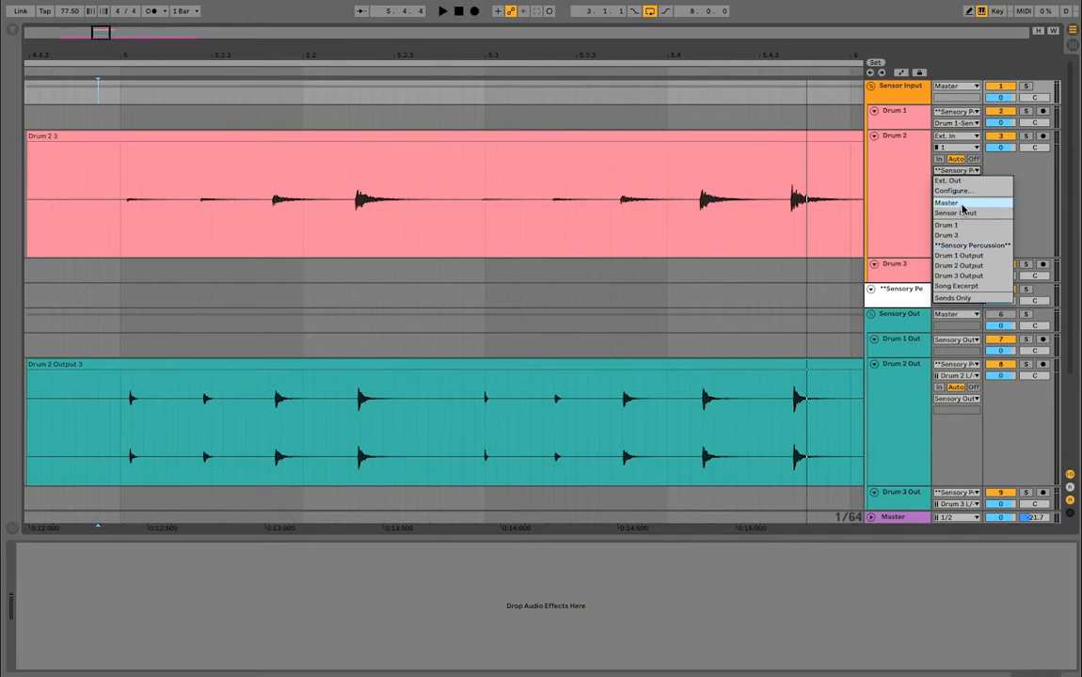
{"action": "left_click", "coordinate": [956, 204]}
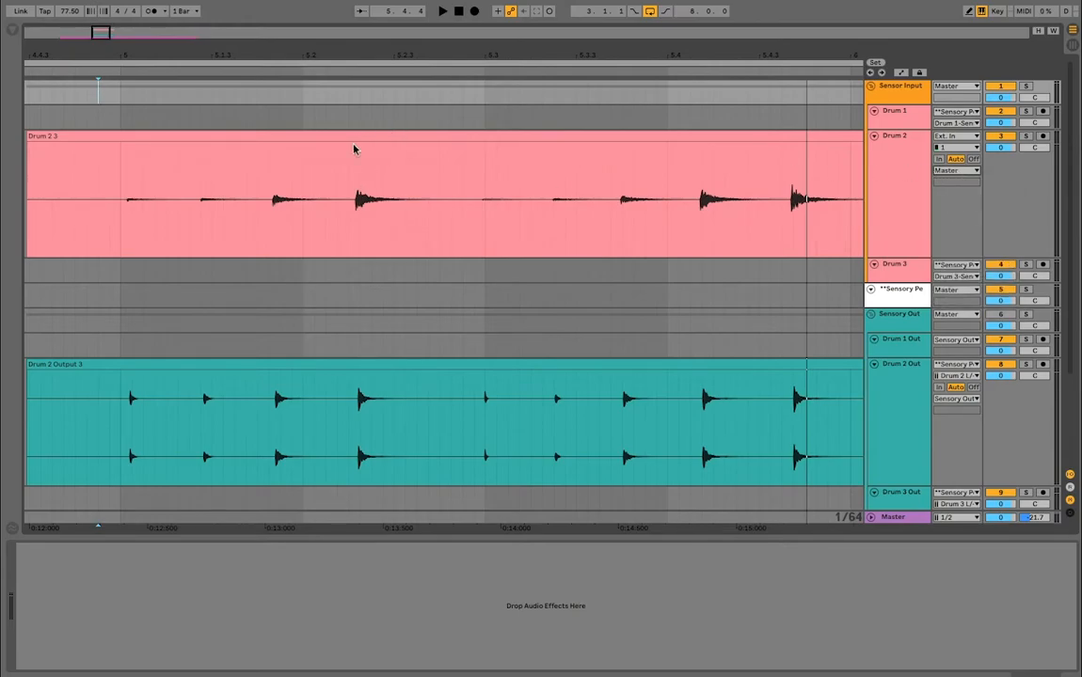
{"action": "left_click", "coordinate": [1026, 138]}
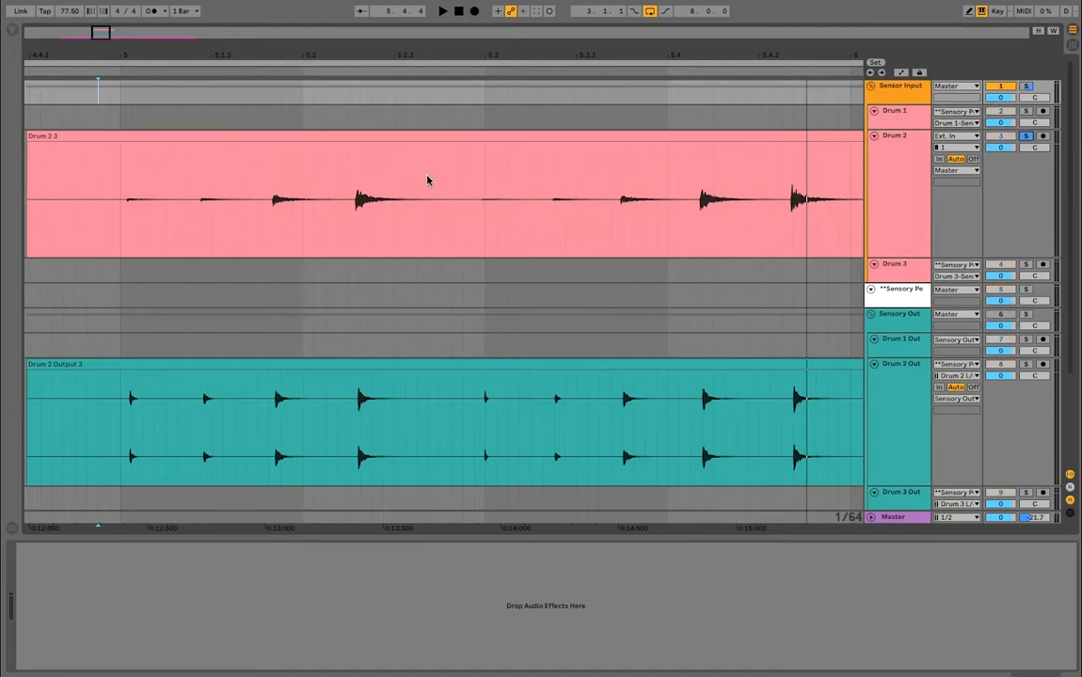
{"action": "key", "text": "space"}
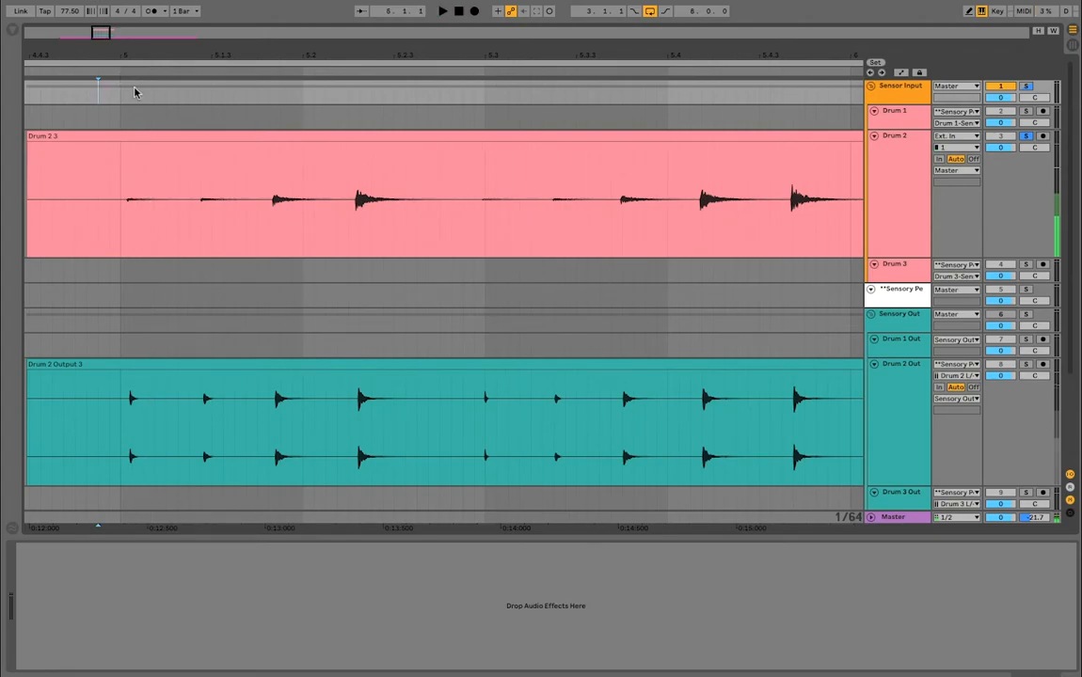
{"action": "key", "text": "minus"}
- Route Drum 2's output to **Sensory Percussion** and delete the recorded clip on Drum 2 Out
{"action": "left_click", "coordinate": [957, 169]}
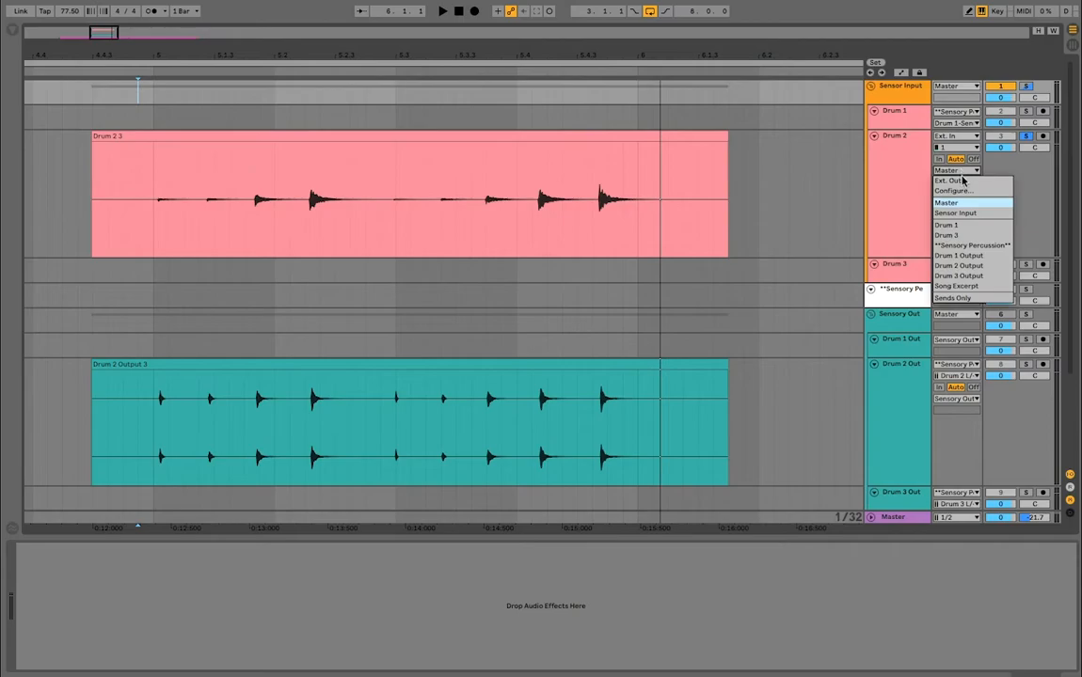
{"action": "left_click", "coordinate": [970, 248]}
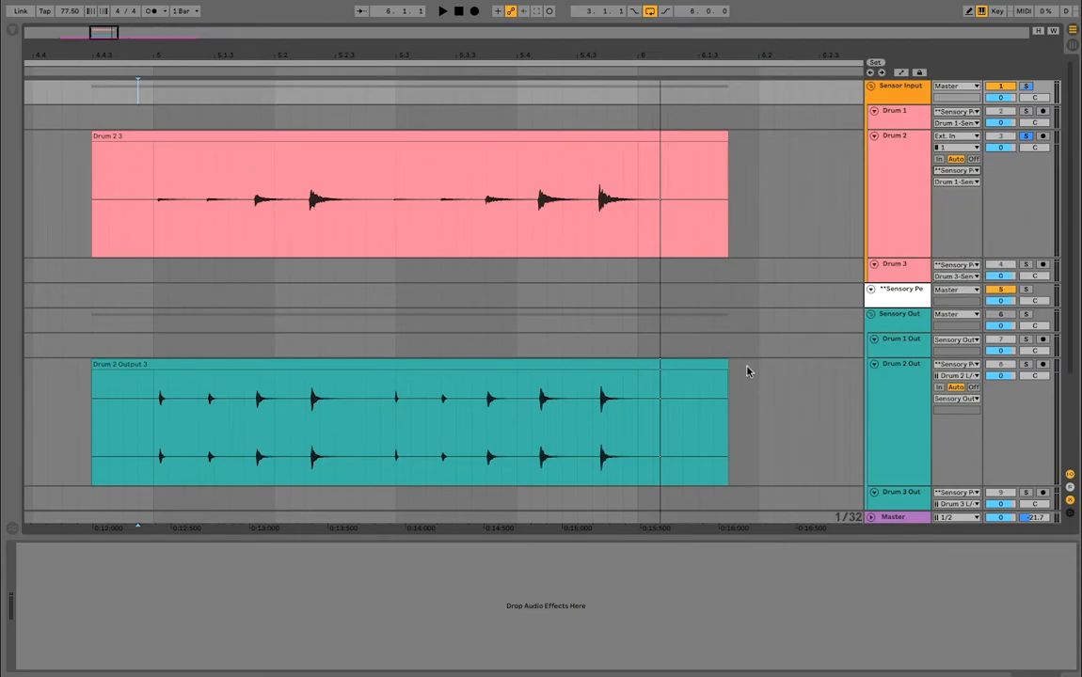
{"action": "left_click", "coordinate": [640, 369]}
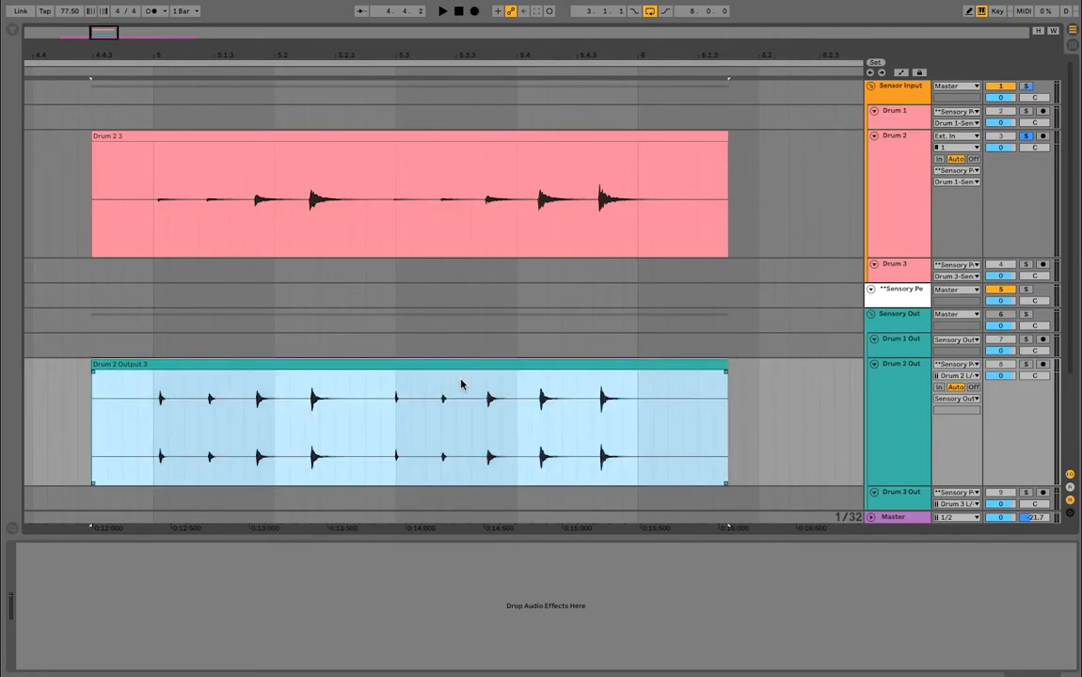
{"action": "key", "text": "Delete"}
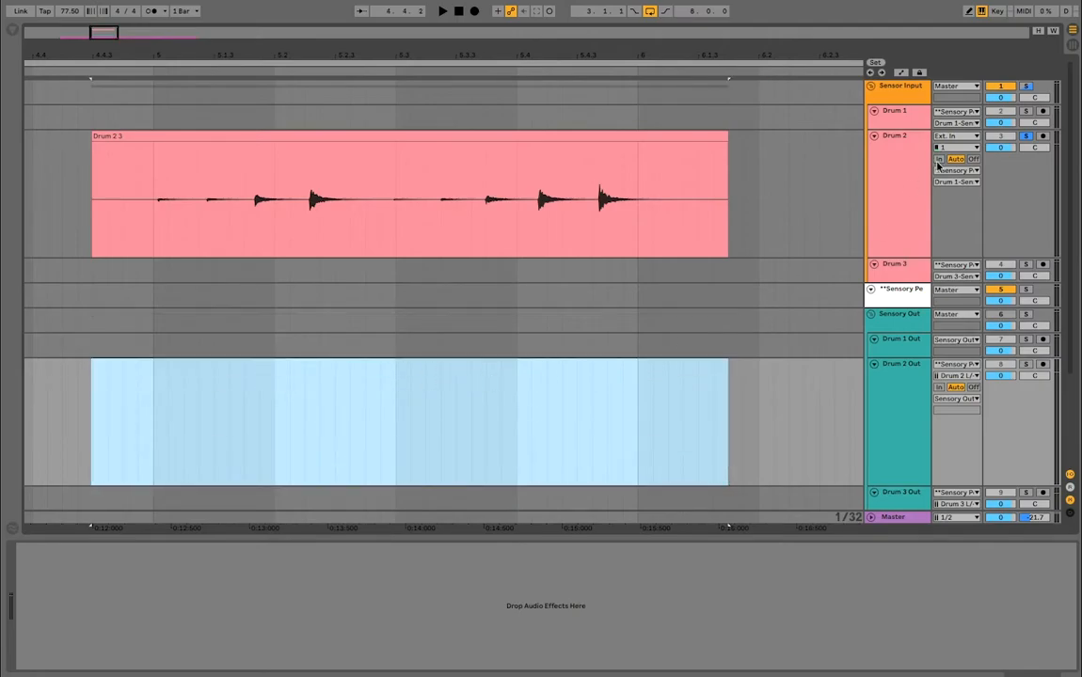
- Play back the Drum 2 recording through the Sensory Percussion track from just before bar 5
{"action": "left_click", "coordinate": [137, 83]}
{"action": "key", "text": "space"}
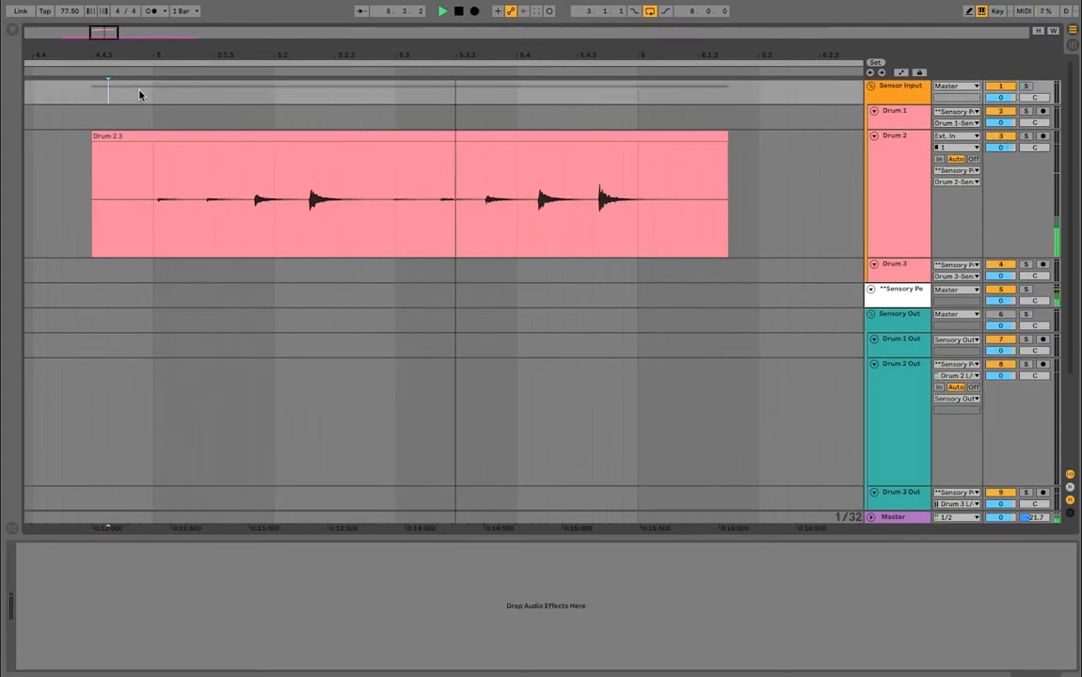
{"action": "key", "text": "space"}
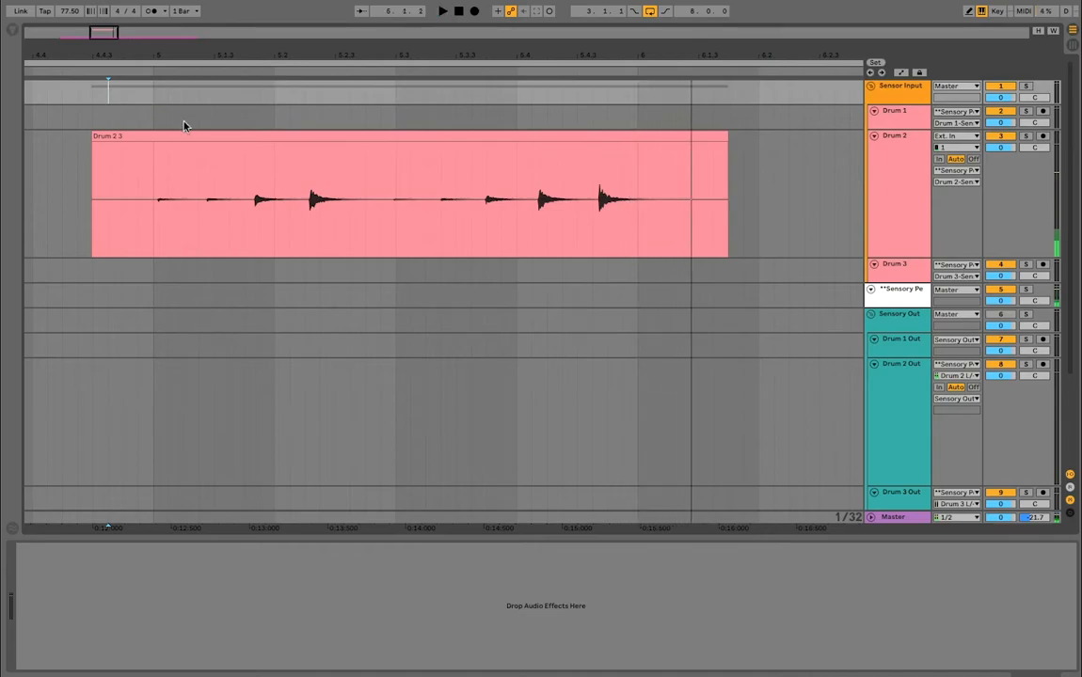
{"action": "left_click", "coordinate": [152, 91]}
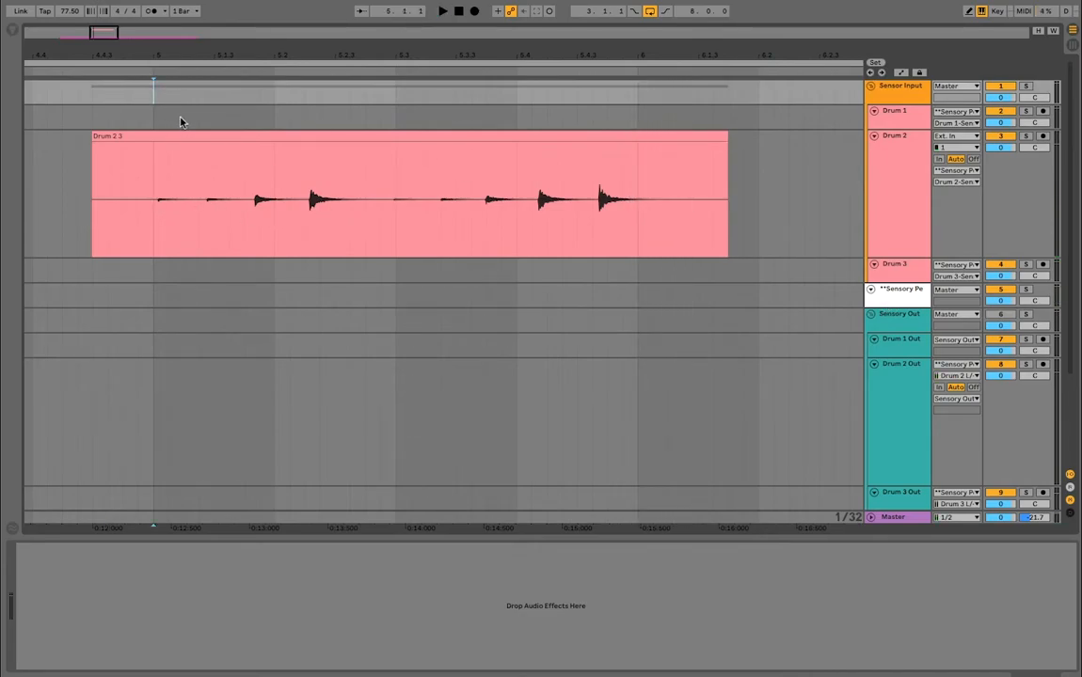
- Open the SensoryPercussionPlugin window and play the Drum 2 recording in a loop starting at 5.1.1 with a length of 0.3.1
{"action": "left_click", "coordinate": [889, 296]}
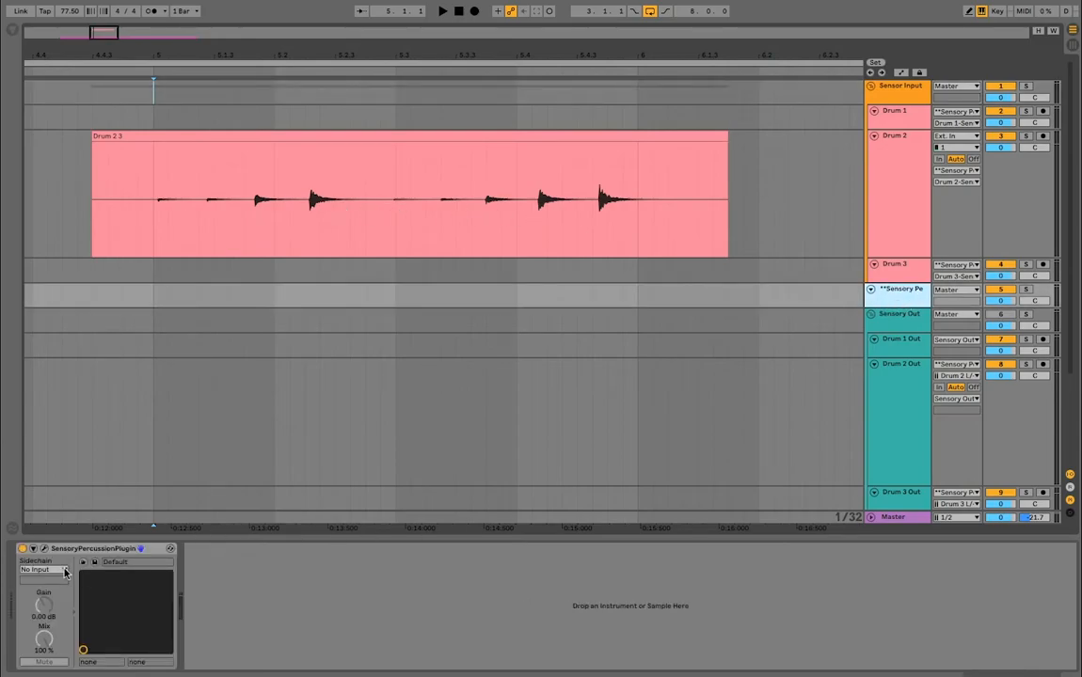
{"action": "left_click", "coordinate": [43, 550]}
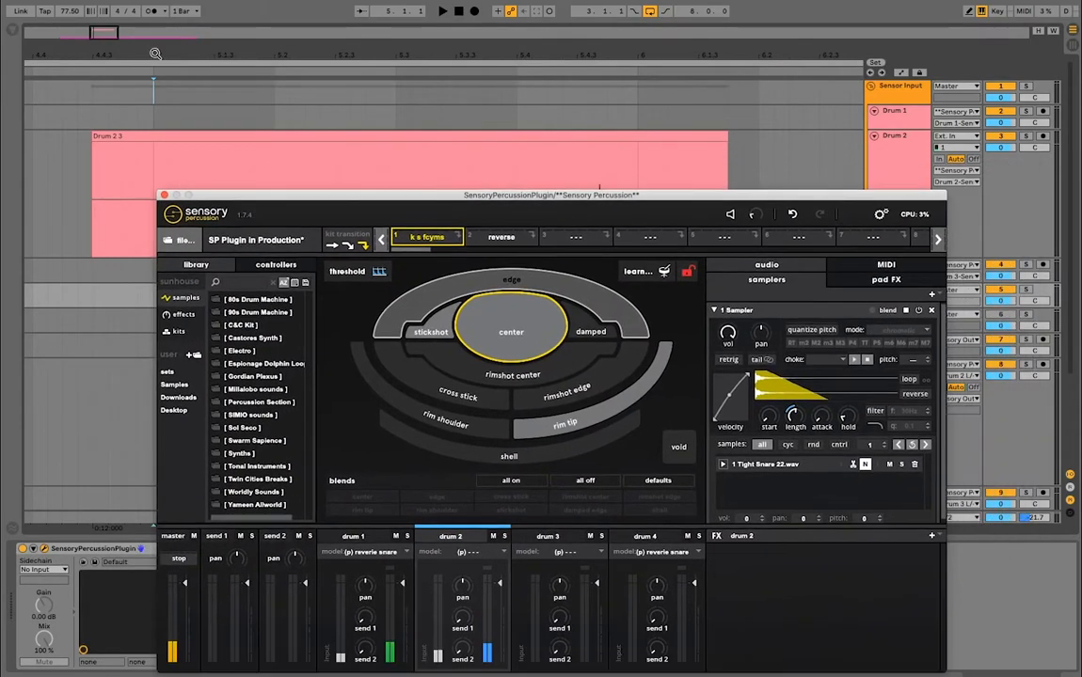
{"action": "left_click", "coordinate": [185, 94]}
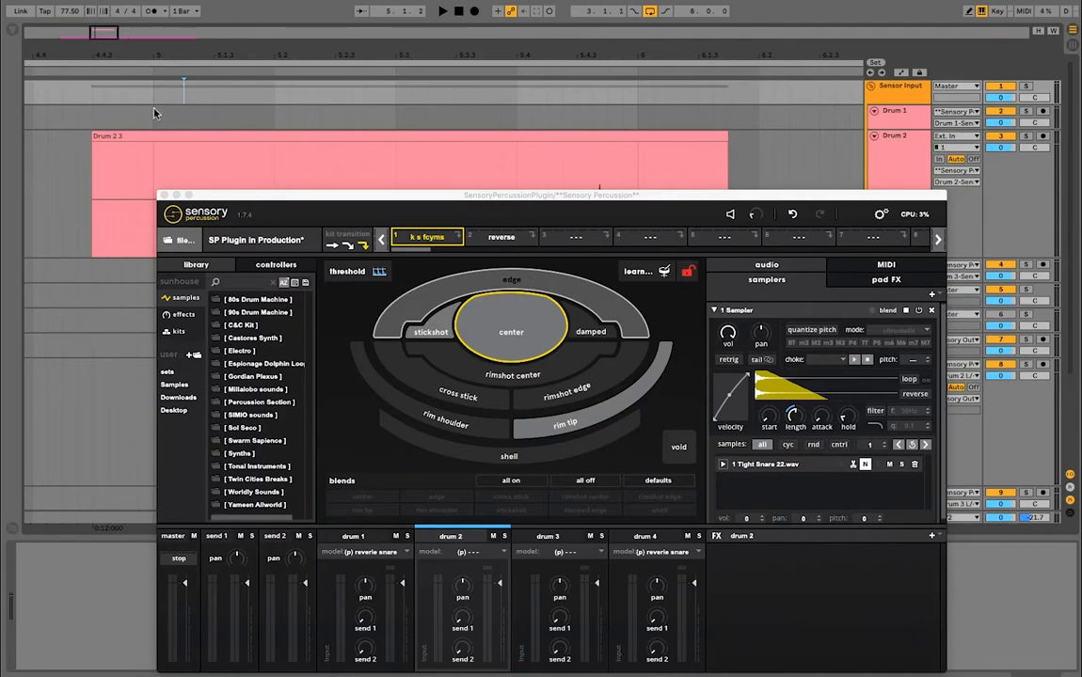
{"action": "left_click_drag", "start_coordinate": [150, 99], "coordinate": [543, 114]}
{"action": "left_click_drag", "start_coordinate": [527, 194], "coordinate": [513, 241]}
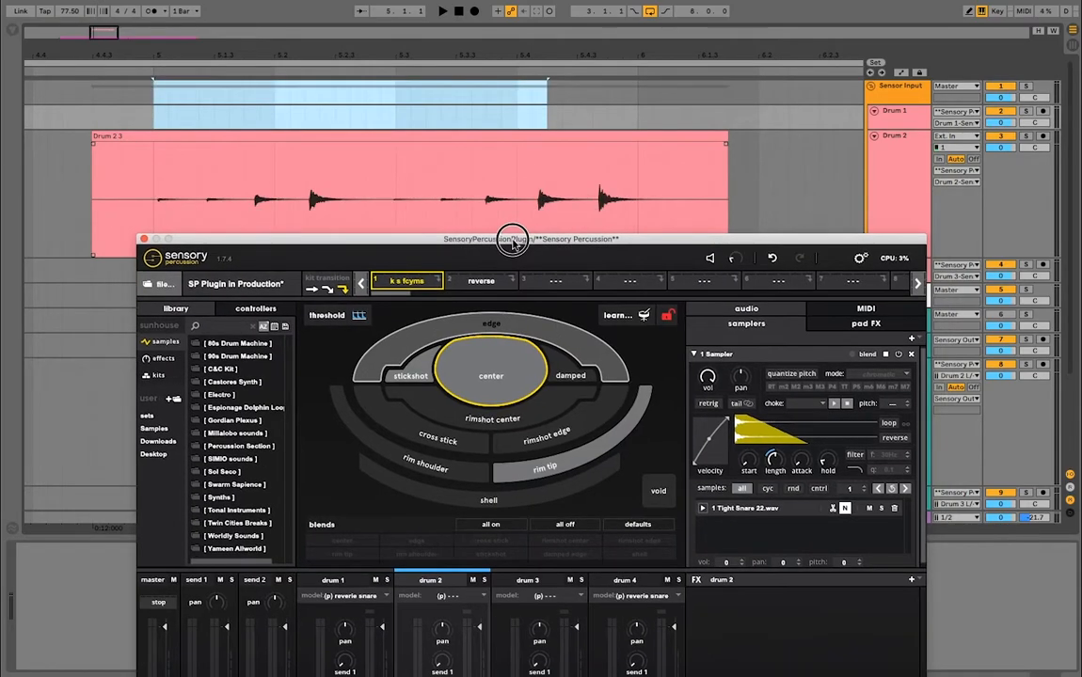
{"action": "key", "text": "super+l"}
{"action": "key", "text": "space"}
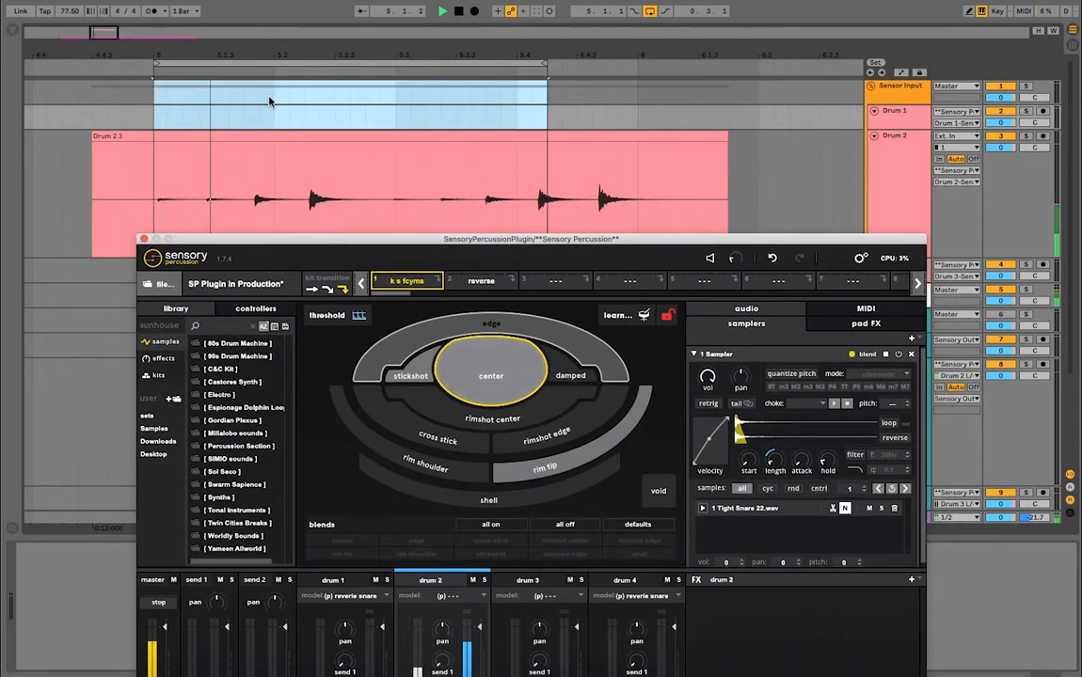
{"action": "left_click_drag", "start_coordinate": [477, 239], "coordinate": [620, 209]}
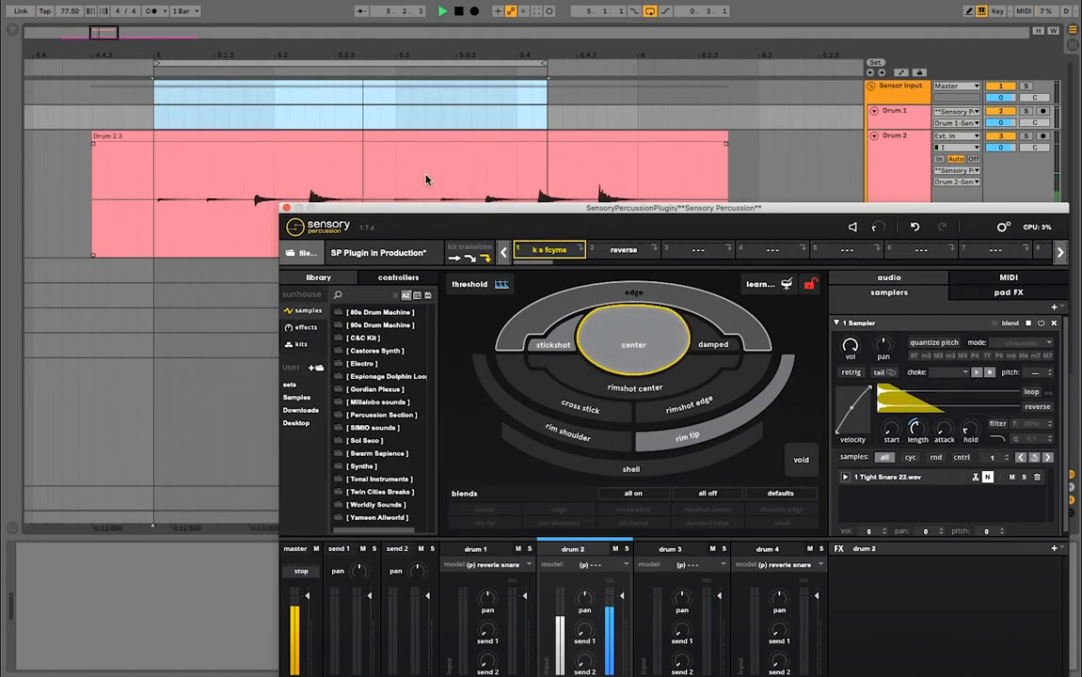
{"action": "key", "text": "space"}
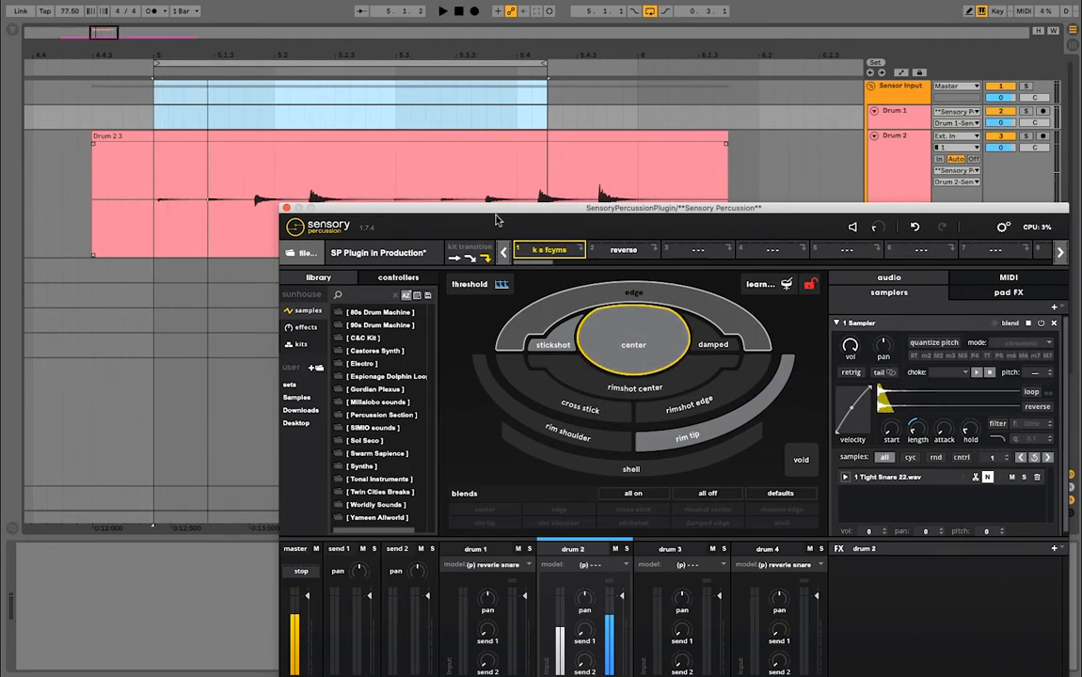
- Add 90s clap 1.wav from the 90s Claps folder to drum 2's center sampler and mute Tight Snare 22.wav
{"action": "left_click_drag", "start_coordinate": [497, 215], "coordinate": [497, 175]}
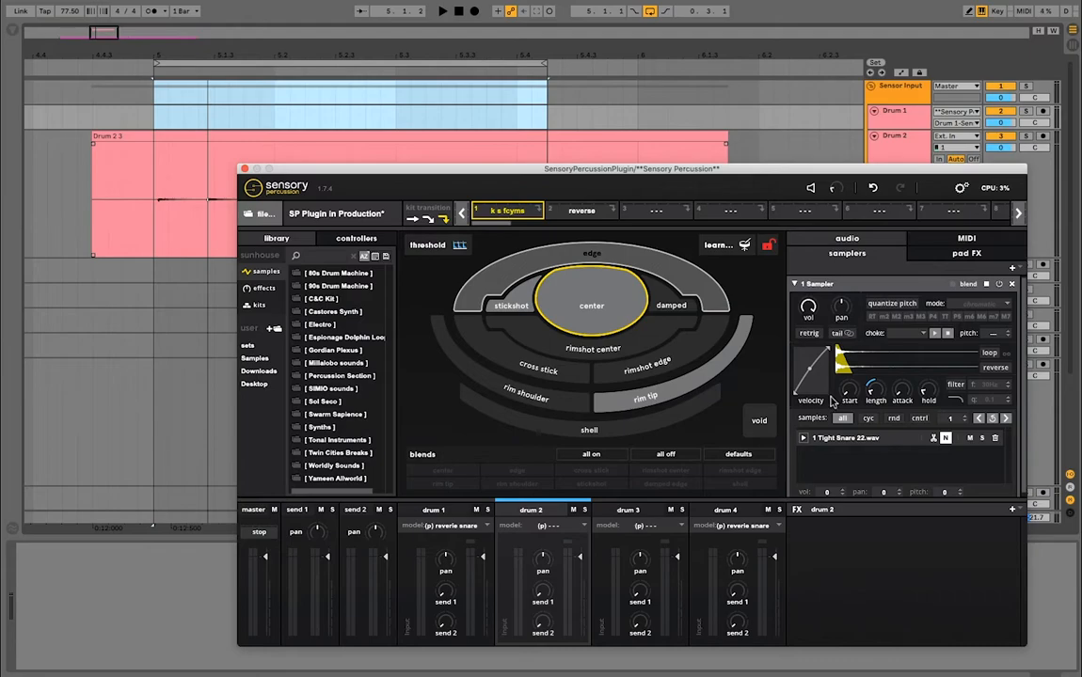
{"action": "double_click", "coordinate": [327, 286]}
{"action": "double_click", "coordinate": [325, 286]}
{"action": "left_click_drag", "start_coordinate": [327, 298], "coordinate": [941, 450]}
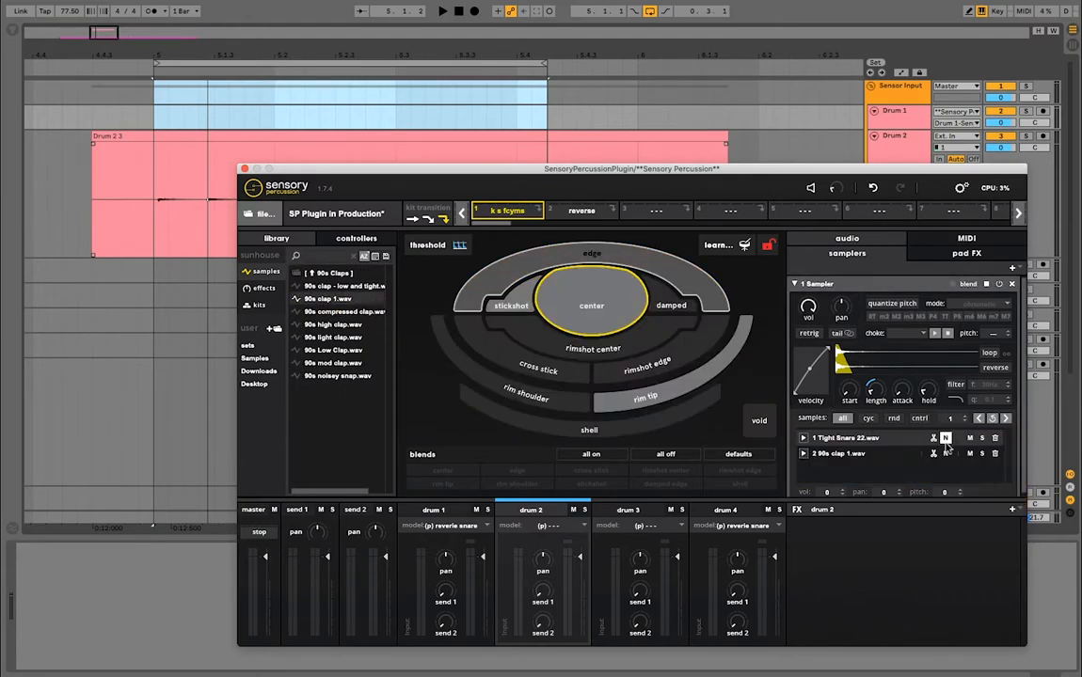
{"action": "left_click", "coordinate": [969, 438]}
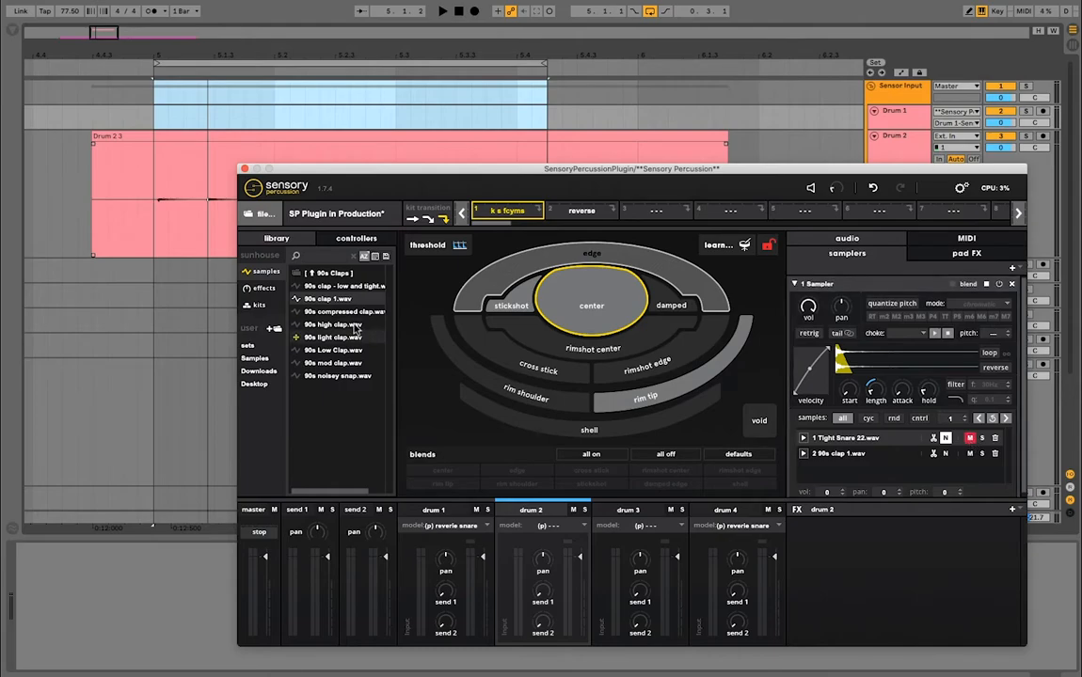
- Audition the loop with the clap, and restore the center sampler to an unmuted Tight Snare 22.wav without 90s clap 1.wav
{"action": "left_click", "coordinate": [201, 278]}
{"action": "key", "text": "space"}
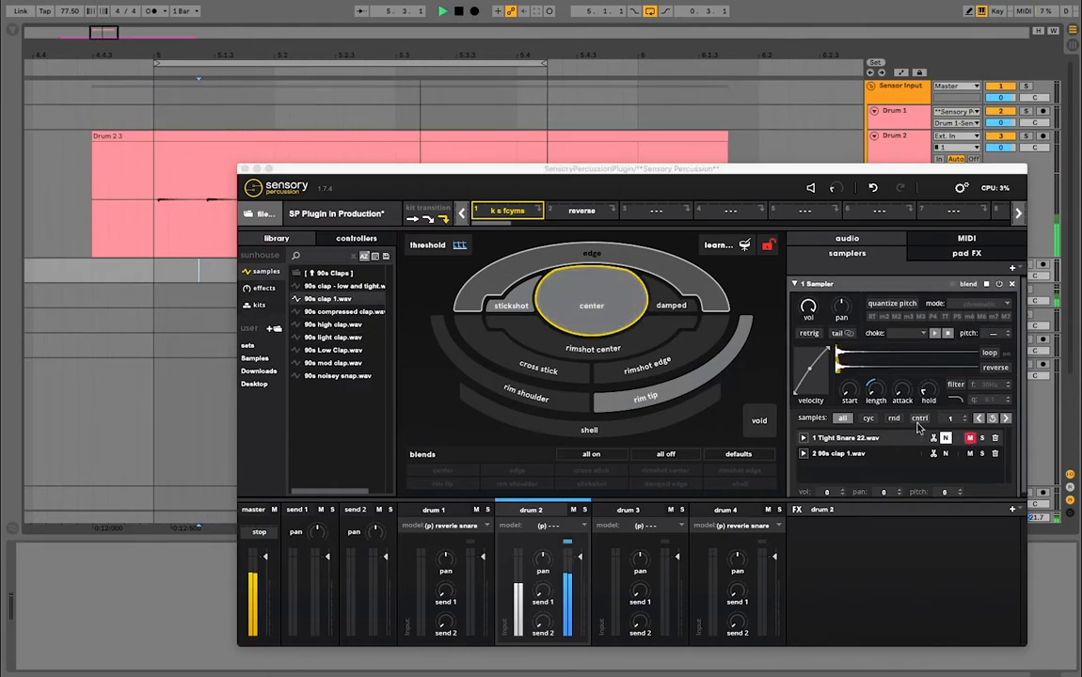
{"action": "key", "text": "space"}
{"action": "left_click", "coordinate": [970, 440]}
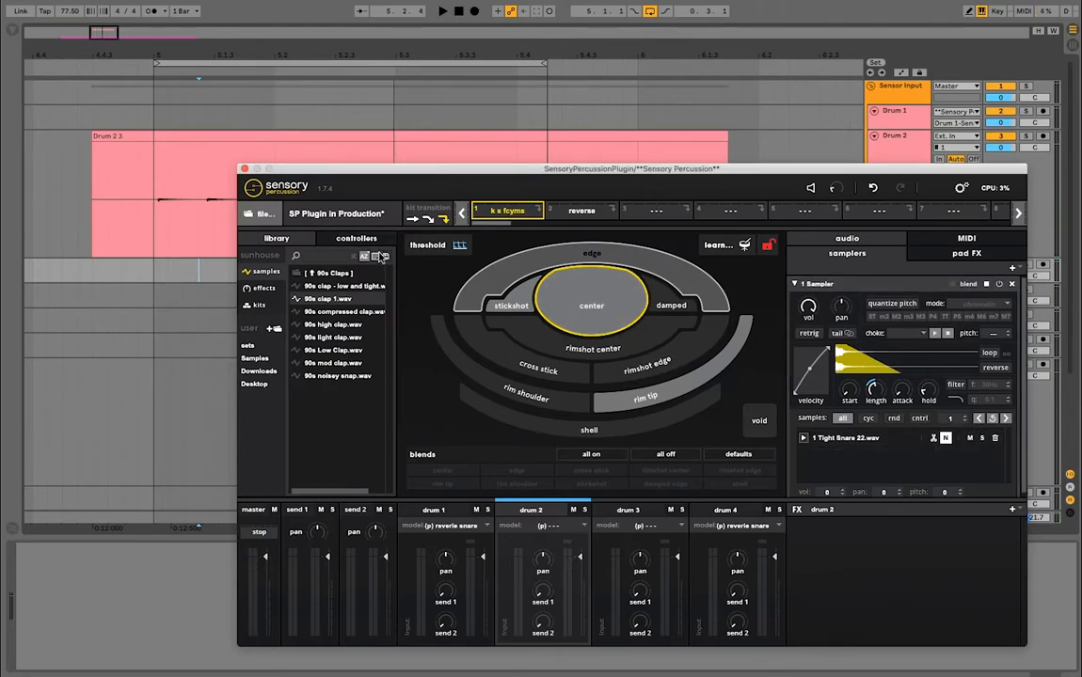
- Add a second Velocity controller for drum 2 and assign it to the center sampler's pitch while the loop plays
{"action": "left_click", "coordinate": [344, 237]}
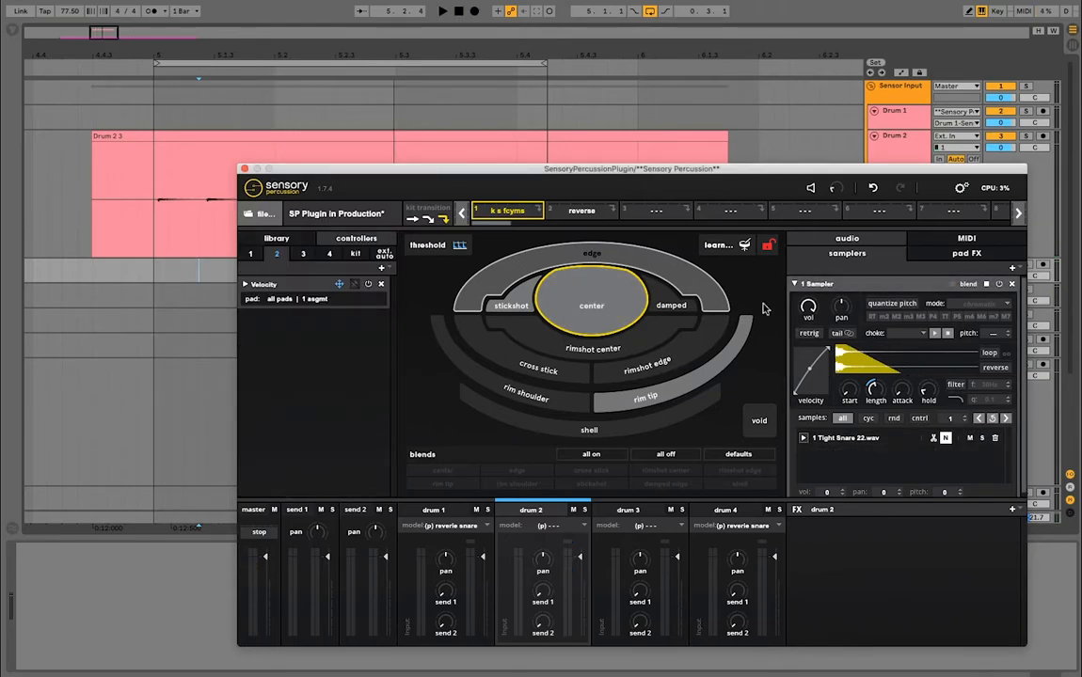
{"action": "key", "text": "space"}
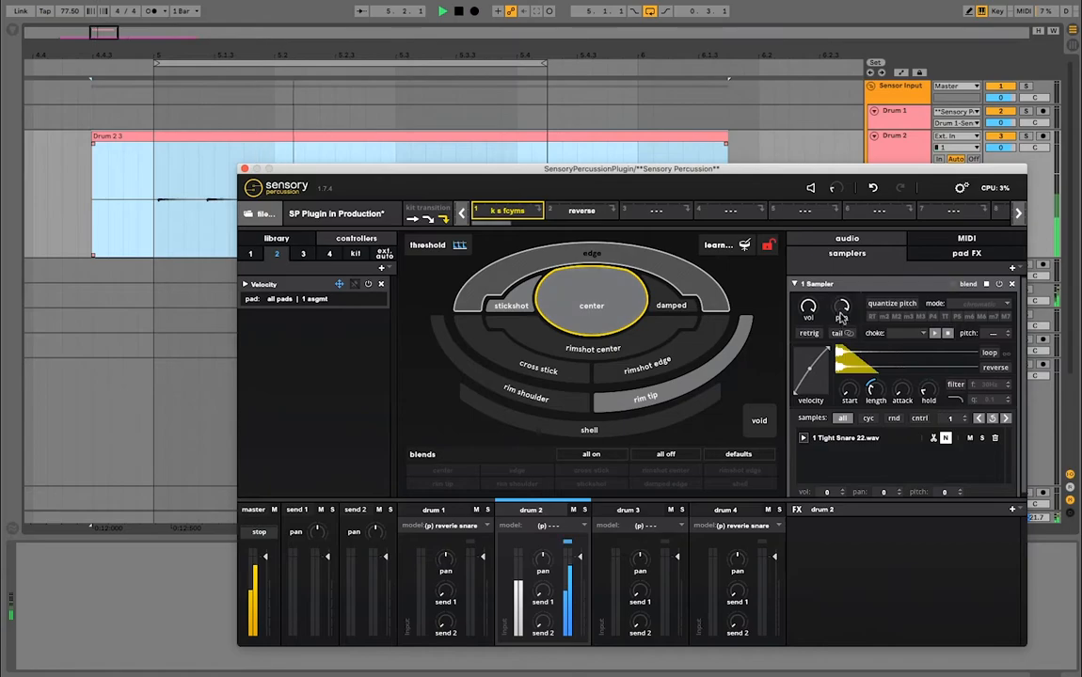
{"action": "left_click_drag", "start_coordinate": [844, 312], "coordinate": [843, 311]}
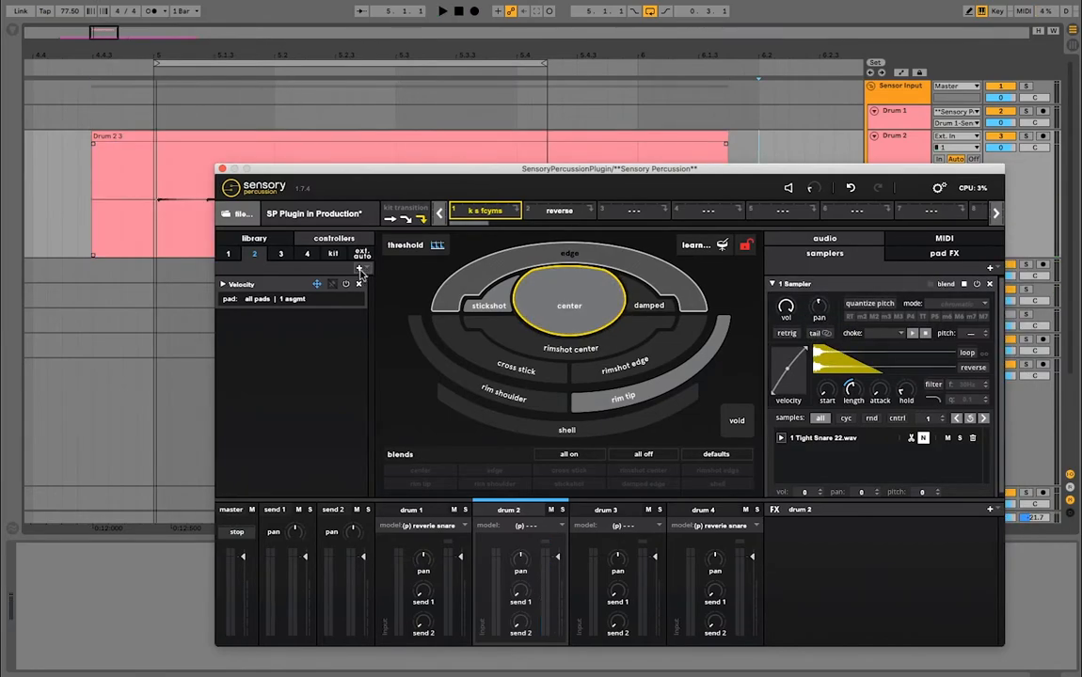
{"action": "left_click", "coordinate": [359, 269]}
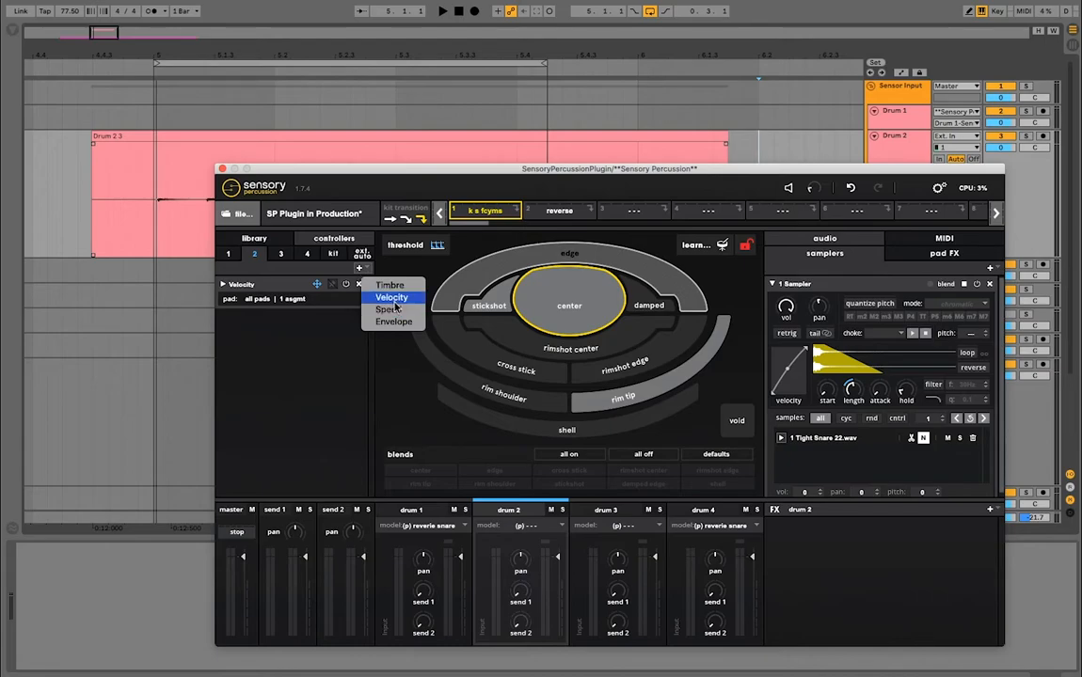
{"action": "left_click", "coordinate": [248, 326]}
{"action": "left_click", "coordinate": [173, 332]}
{"action": "key", "text": "space"}
{"action": "left_click", "coordinate": [359, 269]}
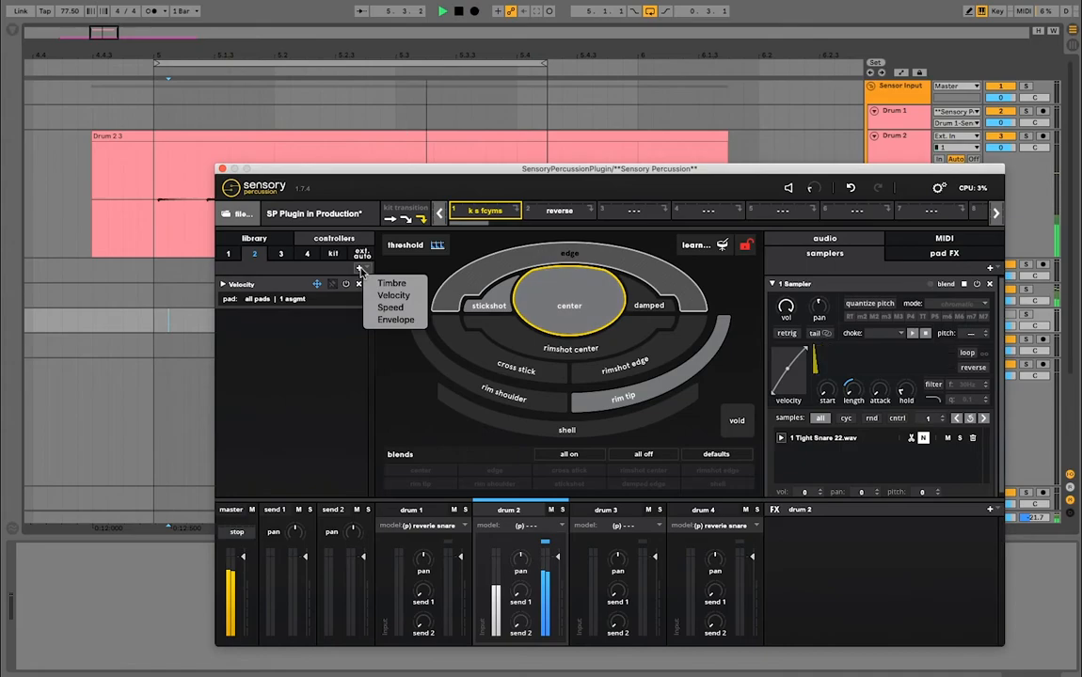
{"action": "left_click", "coordinate": [391, 295]}
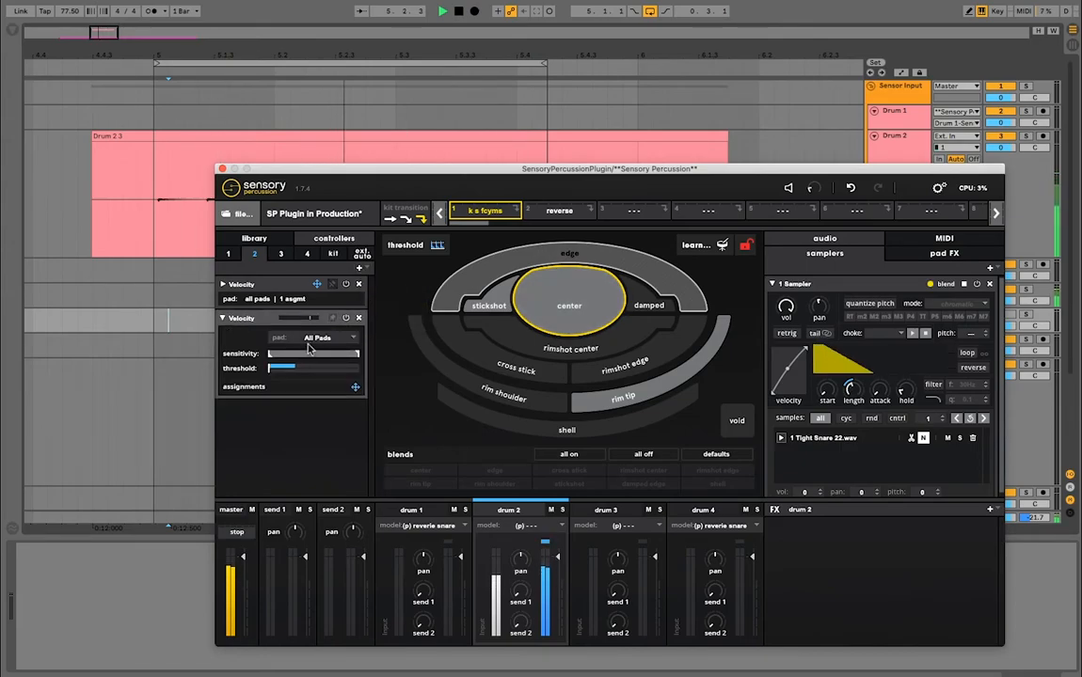
{"action": "left_click_drag", "start_coordinate": [356, 387], "coordinate": [969, 334]}
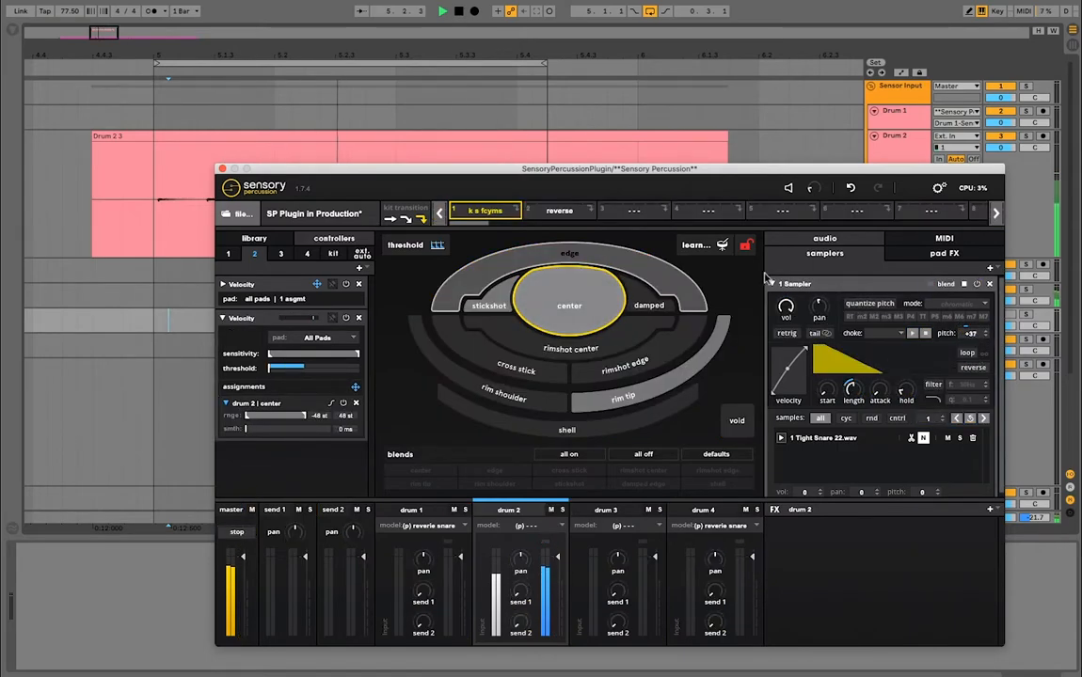
- Close the plugin window, open the Drum 2 clip's sample settings and set its gain to 0.00 dB during loop playback
{"action": "mouse_move", "coordinate": [600, 169]}
{"action": "left_mouse_down"}
{"action": "mouse_move", "coordinate": [575, 186]}
{"action": "mouse_move", "coordinate": [575, 234]}
{"action": "mouse_move", "coordinate": [614, 208]}
{"action": "mouse_move", "coordinate": [603, 238]}
{"action": "left_mouse_up"}
{"action": "left_click", "coordinate": [233, 237]}
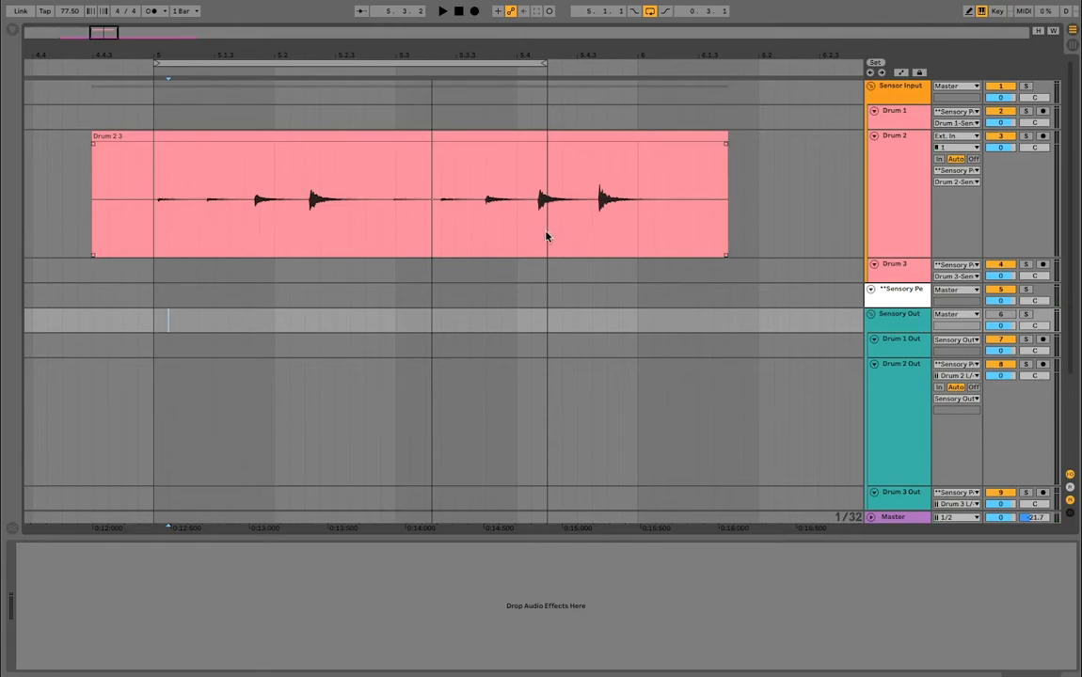
{"action": "left_click", "coordinate": [420, 137]}
{"action": "double_click", "coordinate": [421, 136]}
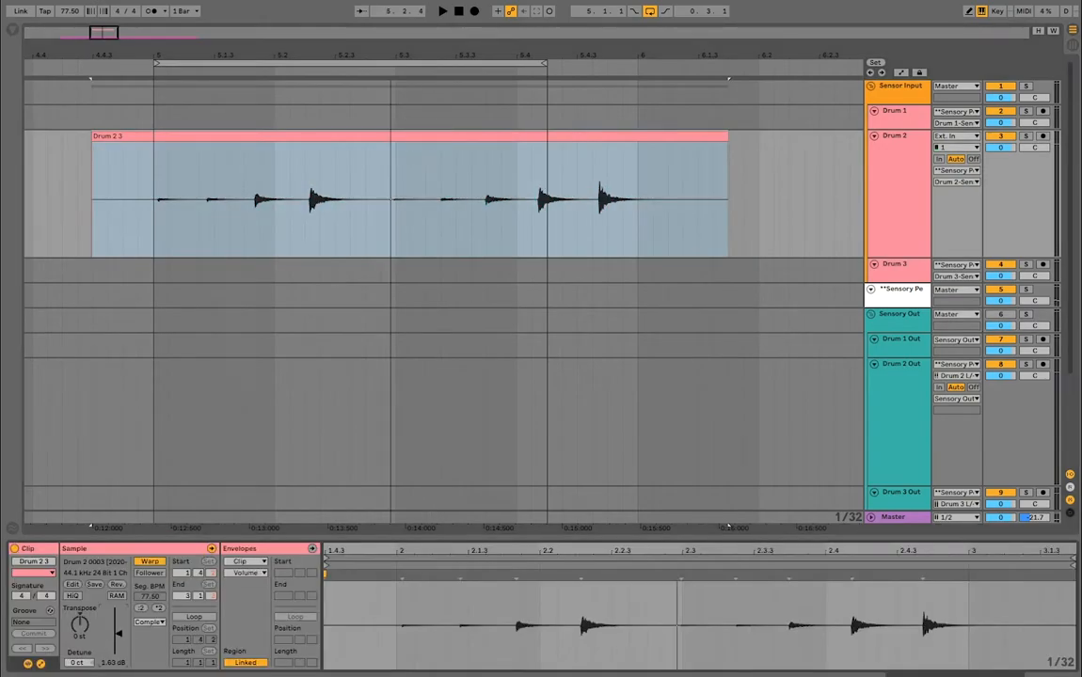
{"action": "key", "text": "space"}
{"action": "mouse_move", "coordinate": [120, 637]}
{"action": "left_mouse_down"}
{"action": "mouse_move", "coordinate": [109, 649]}
{"action": "mouse_move", "coordinate": [120, 658]}
{"action": "mouse_move", "coordinate": [118, 647]}
{"action": "left_mouse_up"}
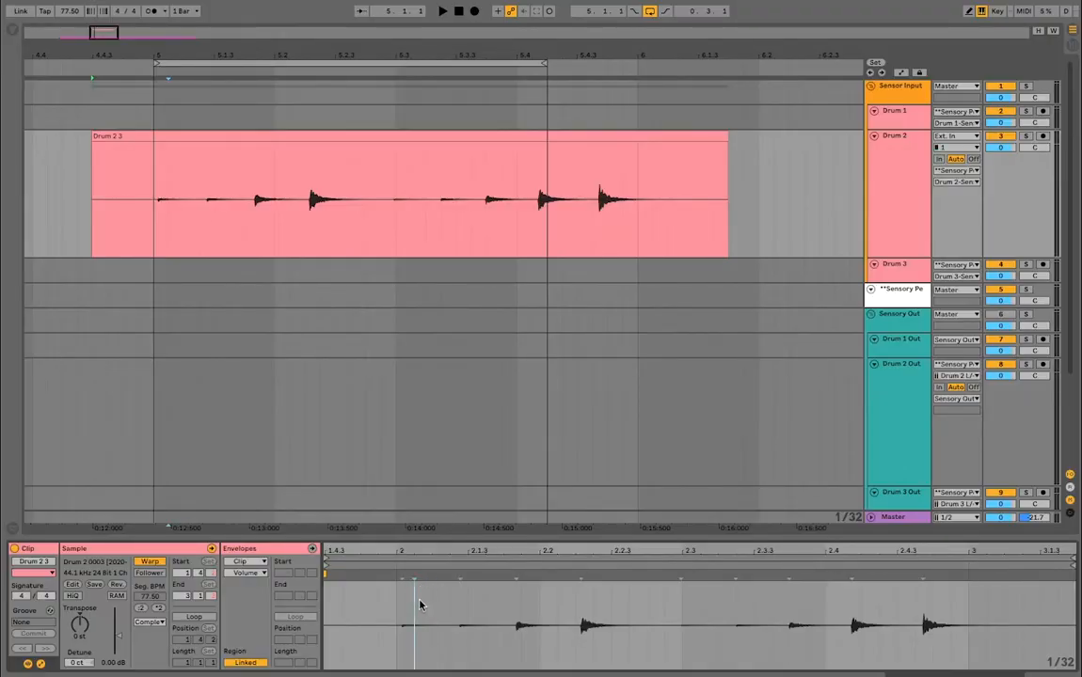
- Quantize the Drum 2 clip's hits to the grid and play back the loop
{"action": "key", "text": "super+u"}
{"action": "key", "text": "space"}
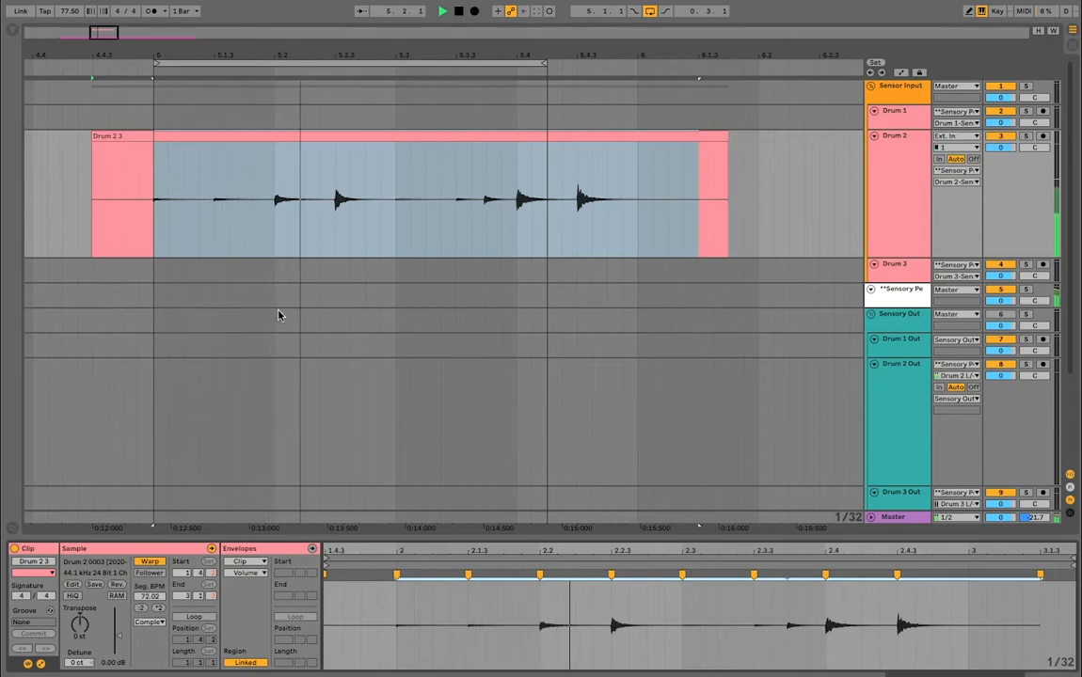
{"action": "key", "text": "space"}
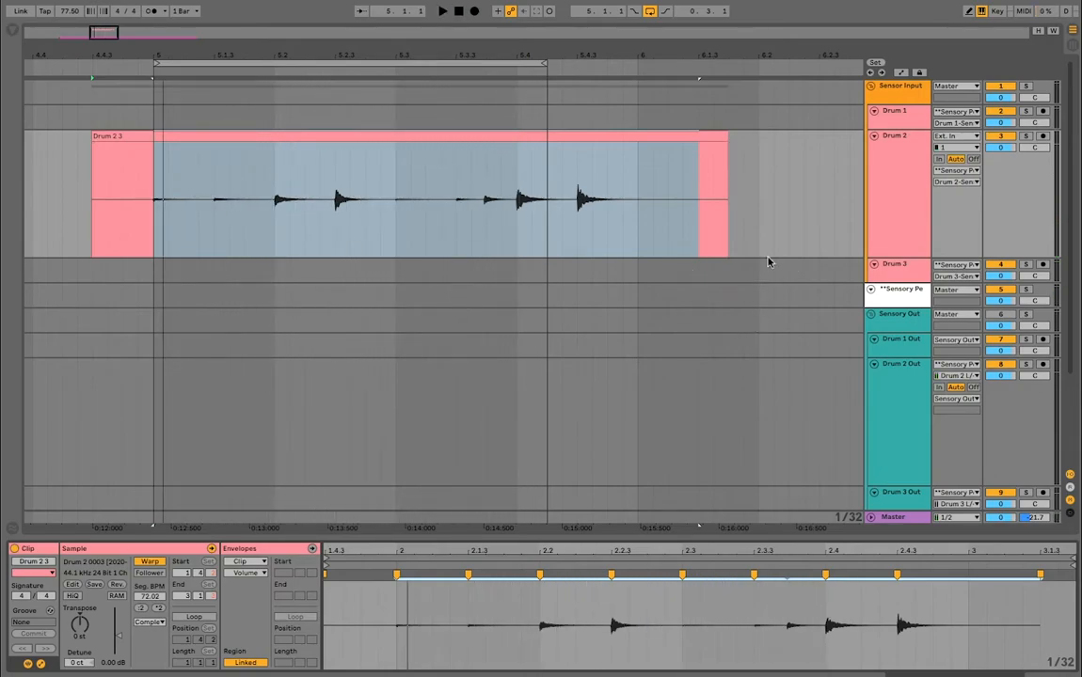
- Open the first Drum 2 clip segment and move the warp markers at 2, 2.1.3 and 2.2 earlier, the last to just before 2
{"action": "scroll", "coordinate": [777, 371], "scroll_direction": "down", "scroll_amount": 2}
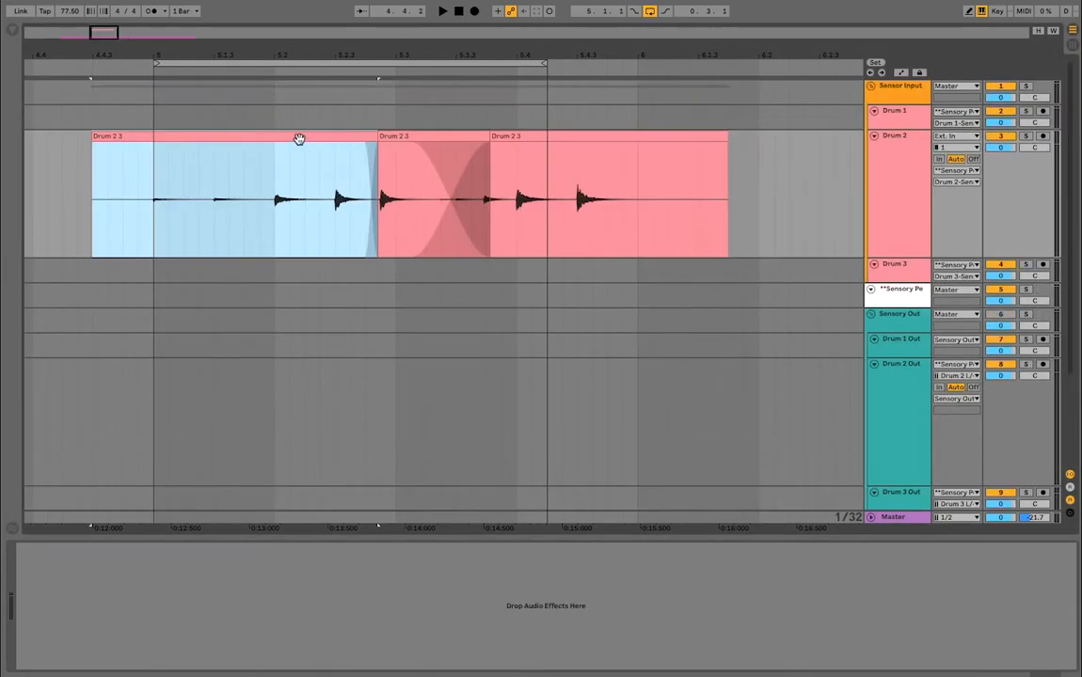
{"action": "double_click", "coordinate": [298, 139]}
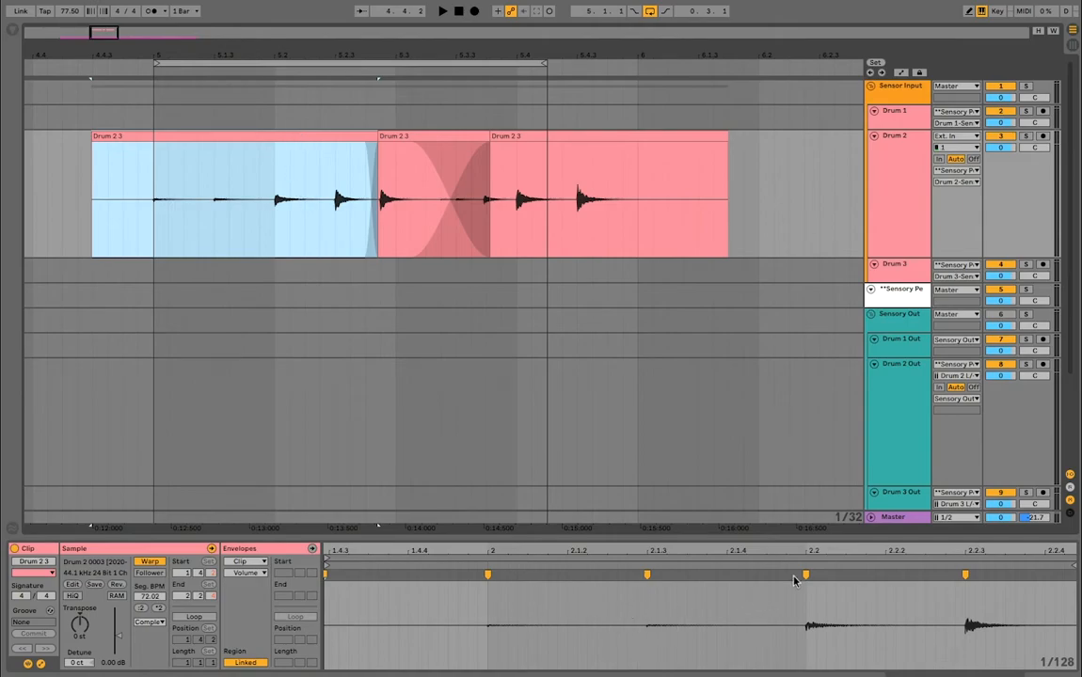
{"action": "mouse_move", "coordinate": [807, 576]}
{"action": "left_mouse_down"}
{"action": "mouse_move", "coordinate": [608, 590]}
{"action": "mouse_move", "coordinate": [632, 580]}
{"action": "mouse_move", "coordinate": [445, 589]}
{"action": "mouse_move", "coordinate": [368, 577]}
{"action": "left_mouse_up"}
{"action": "left_click_drag", "start_coordinate": [490, 577], "coordinate": [370, 590]}
{"action": "left_click_drag", "start_coordinate": [657, 575], "coordinate": [481, 583]}
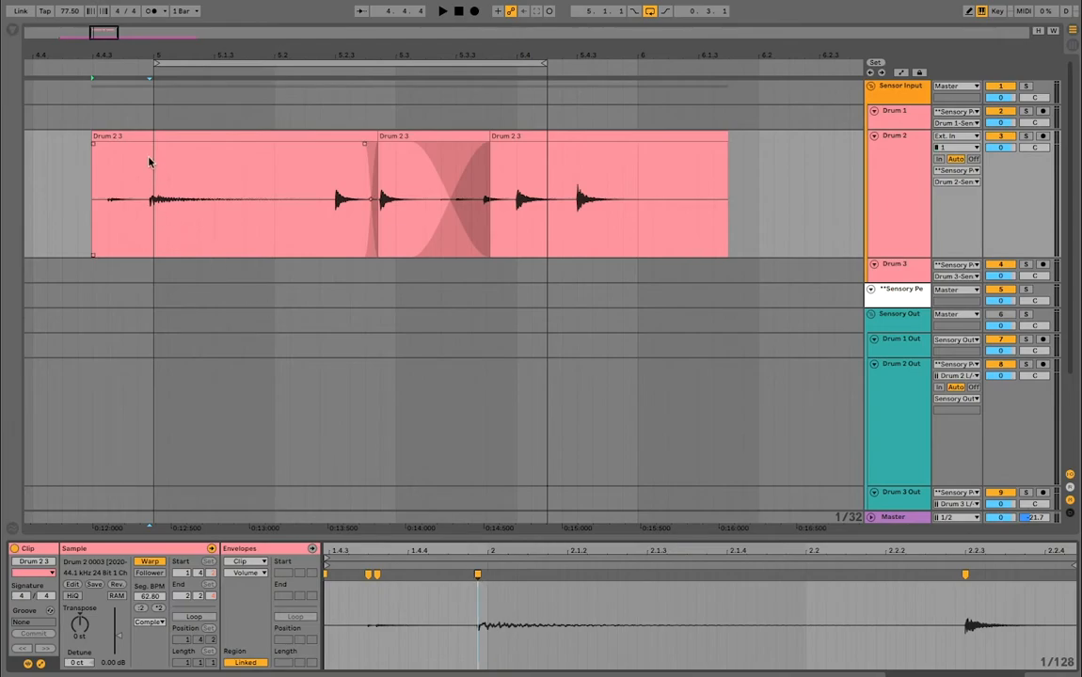
- Route Drum 2's output to Master and play back the warped raw sensor audio directly
{"action": "left_click", "coordinate": [960, 172]}
{"action": "left_click", "coordinate": [866, 189]}
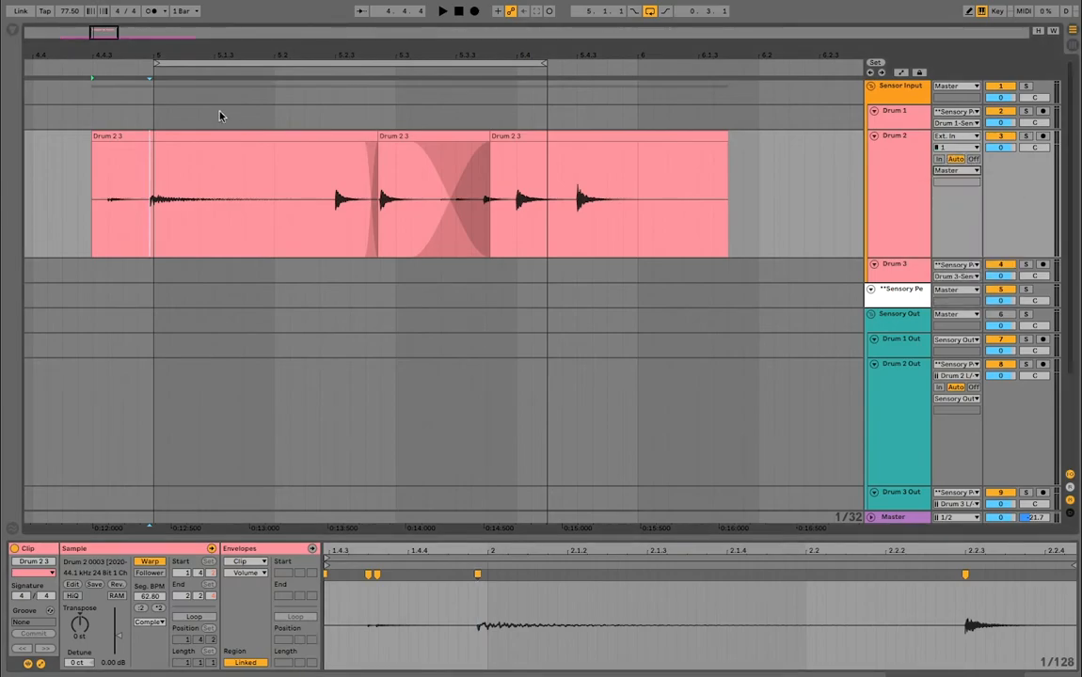
{"action": "key", "text": "space"}
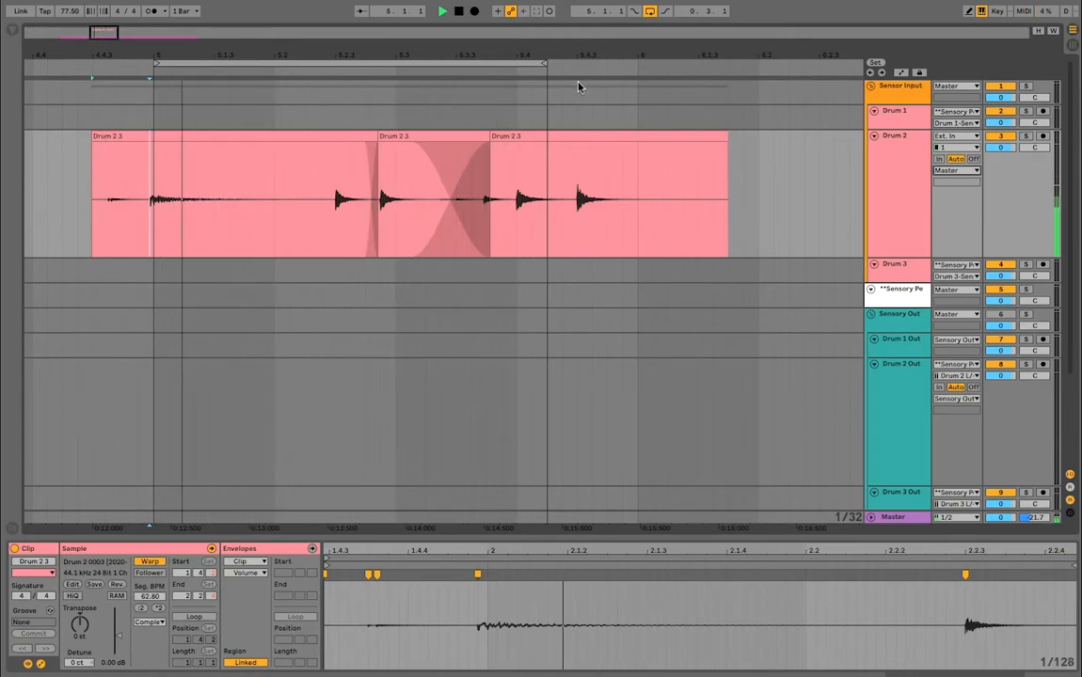
{"action": "key", "text": "space"}
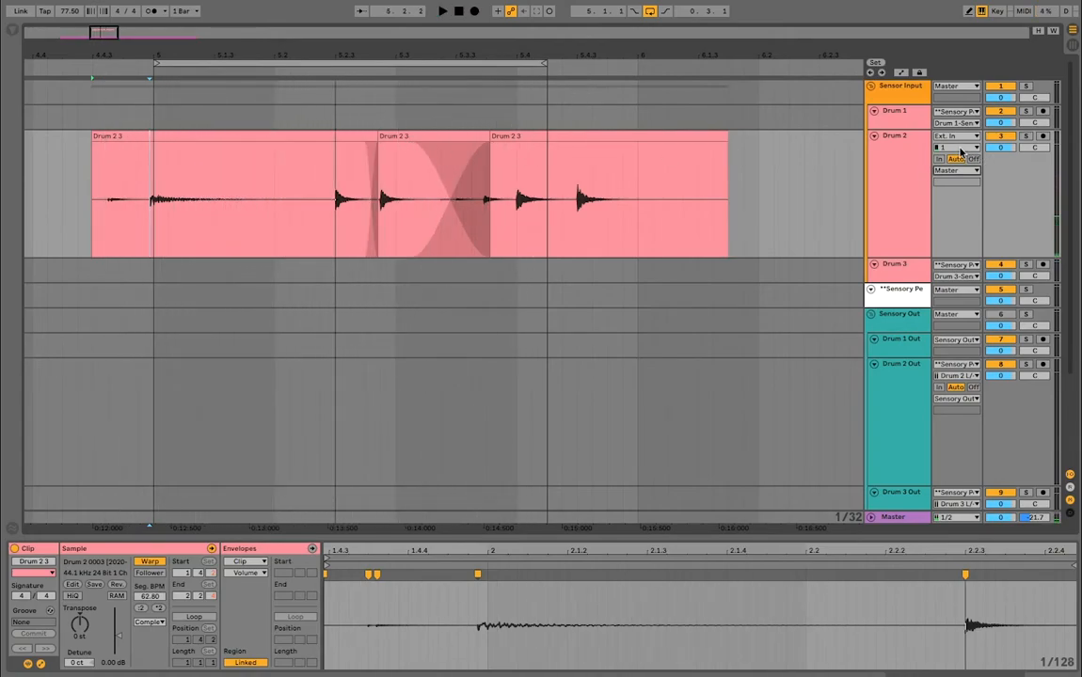
- Route Drum 2's output to the Drum 2 sensor input of **Sensory Percussion and play the warped clips through the plugin
{"action": "left_click", "coordinate": [963, 170]}
{"action": "left_click", "coordinate": [968, 240]}
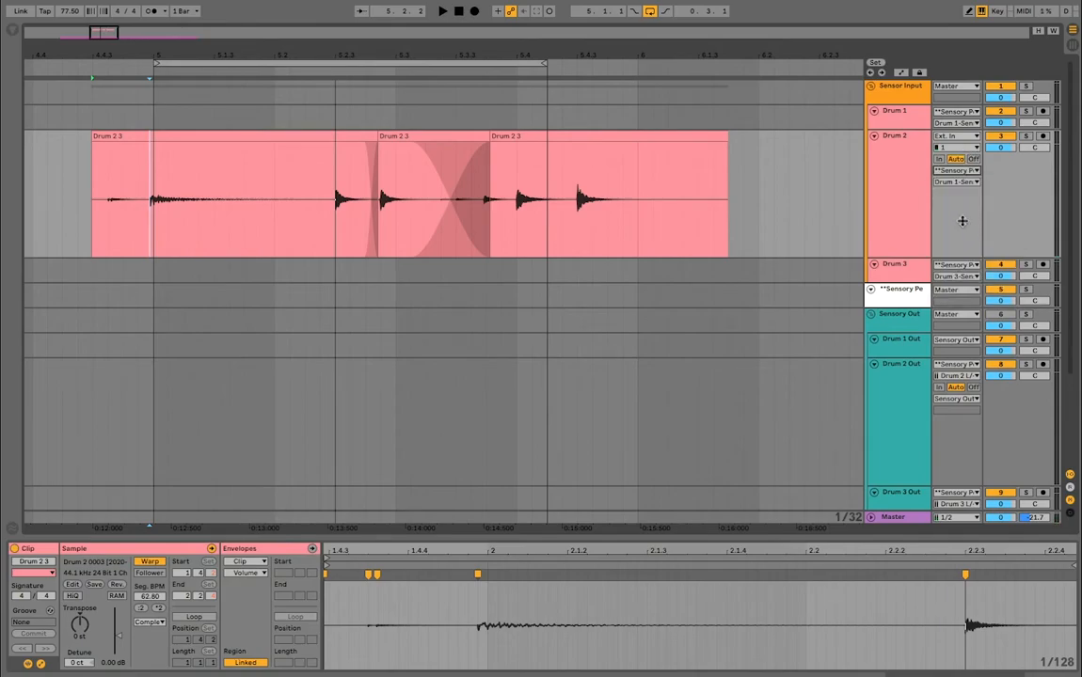
{"action": "left_click", "coordinate": [952, 180]}
{"action": "left_click", "coordinate": [962, 203]}
{"action": "key", "text": "space"}
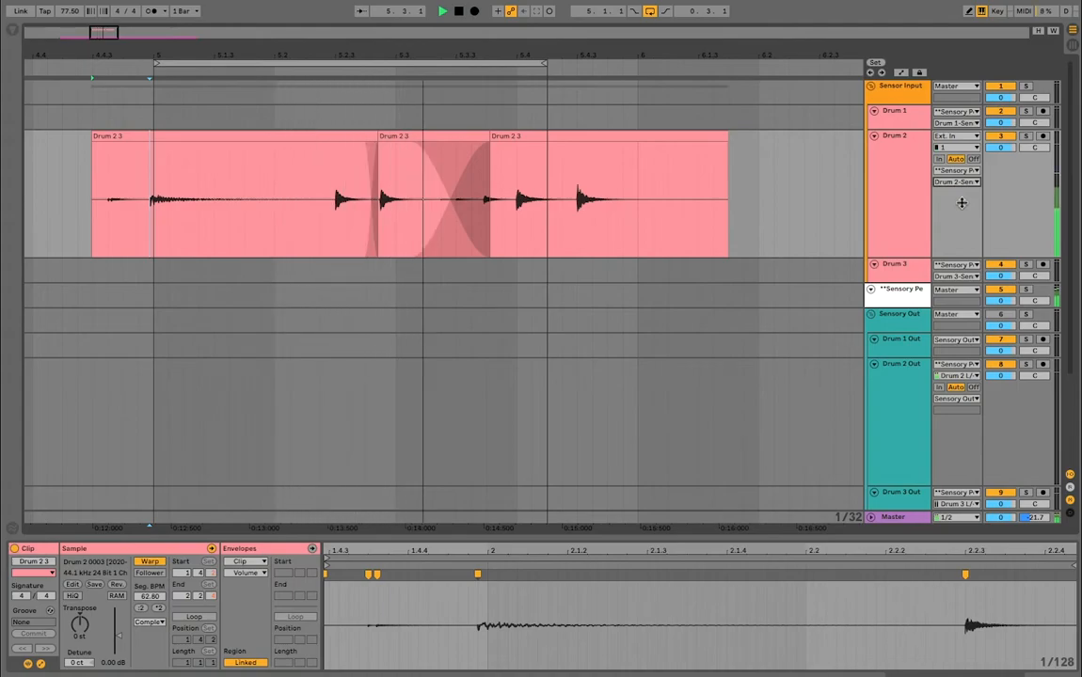
{"action": "key", "text": "space"}
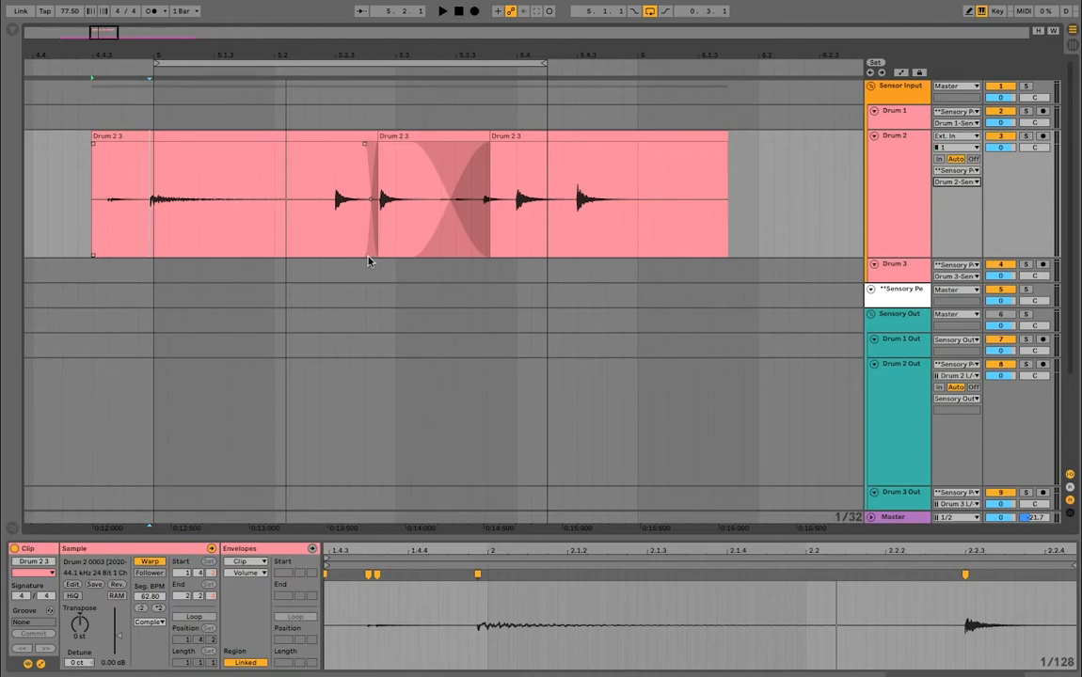
- Delete all the recorded clips on the Drum 2 sensor track
{"action": "left_click_drag", "start_coordinate": [804, 209], "coordinate": [76, 153]}
{"action": "key", "text": "Delete"}
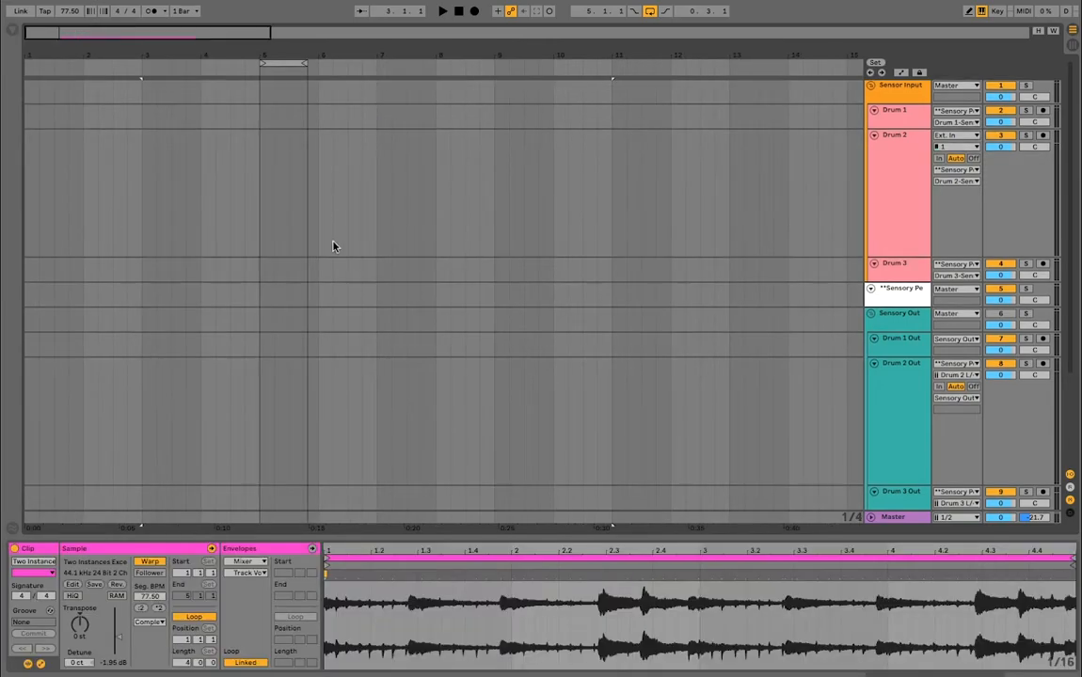
- Activate the Song Excerpt track and loop playback of its clip from 3.1.1 with a length of 4 bars
{"action": "scroll", "coordinate": [333, 244], "scroll_direction": "down", "scroll_amount": 3}
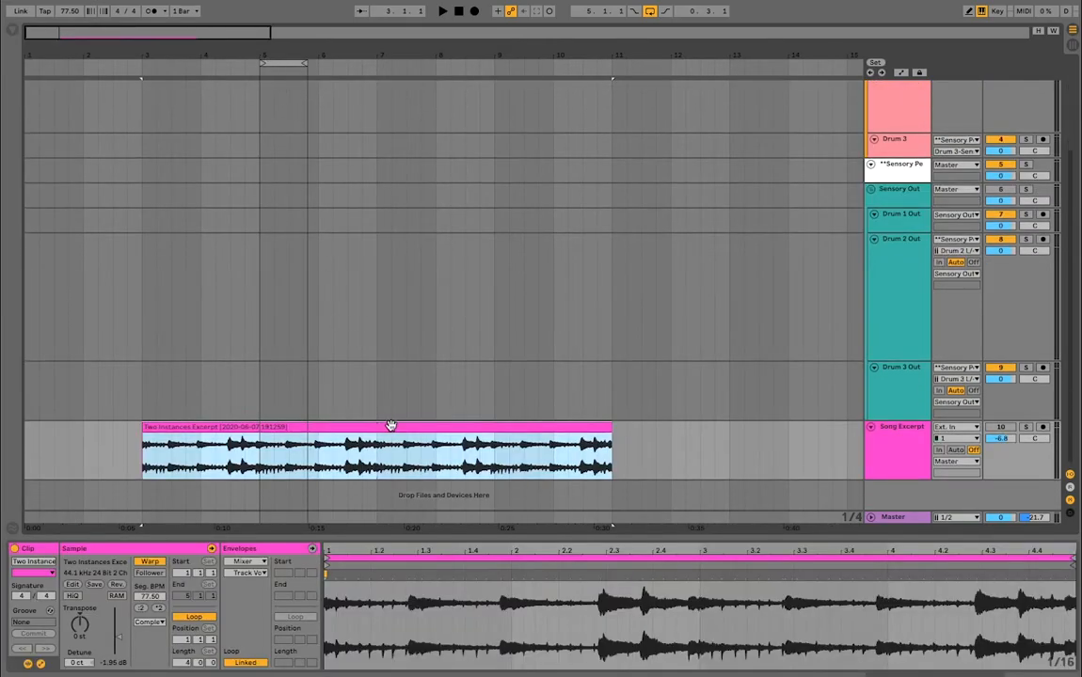
{"action": "key", "text": "ctrl+l"}
{"action": "key", "text": "space"}
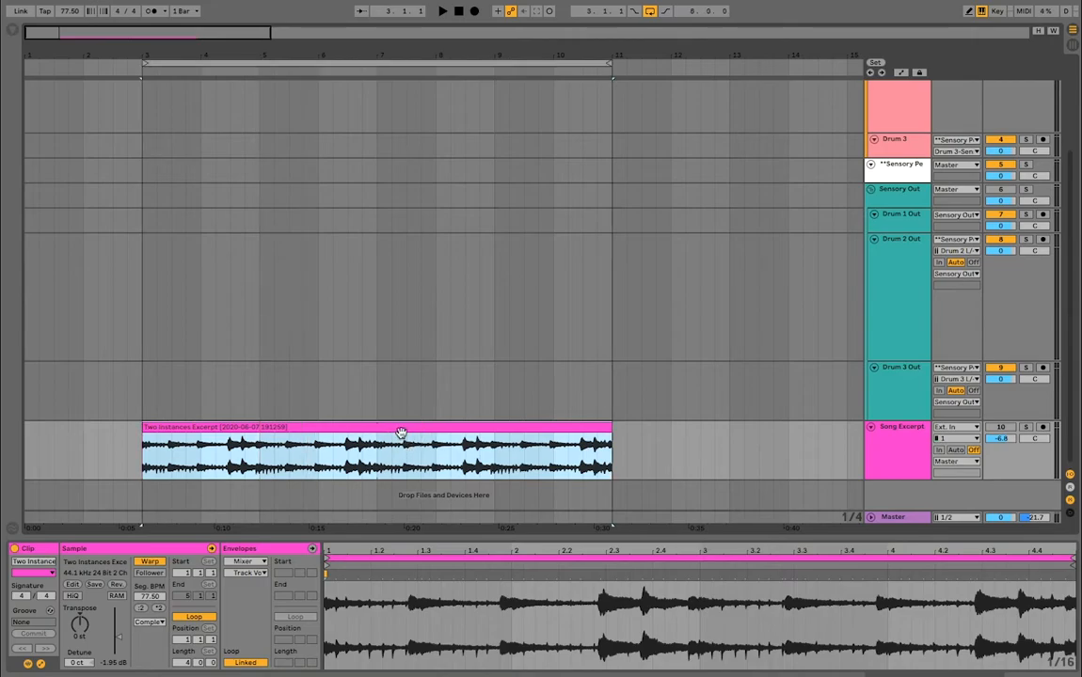
{"action": "left_click", "coordinate": [1000, 433]}
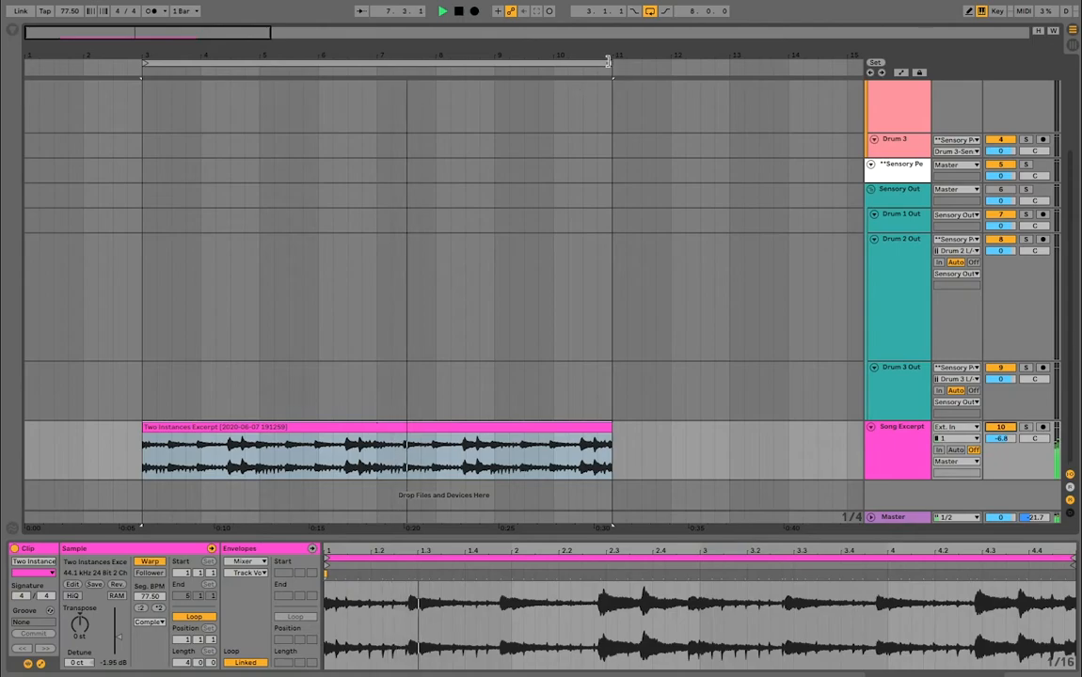
{"action": "left_click_drag", "start_coordinate": [612, 63], "coordinate": [375, 85]}
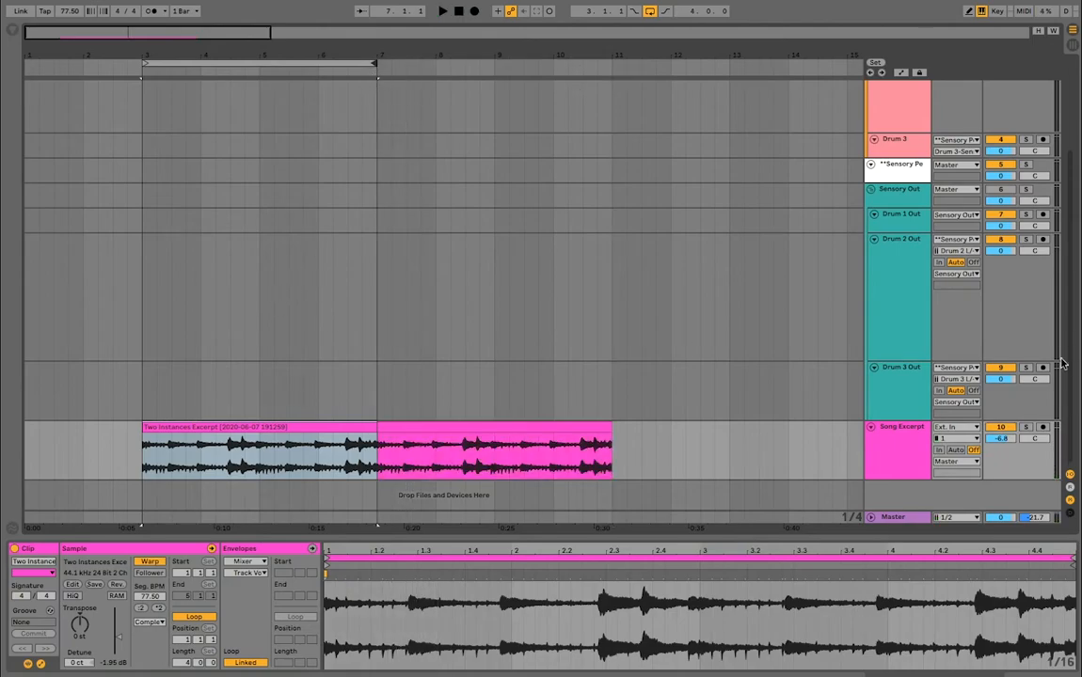
- Fold the Drum 2 track in the Sensor Input group
{"action": "scroll", "coordinate": [739, 246], "scroll_direction": "up", "scroll_amount": 5}
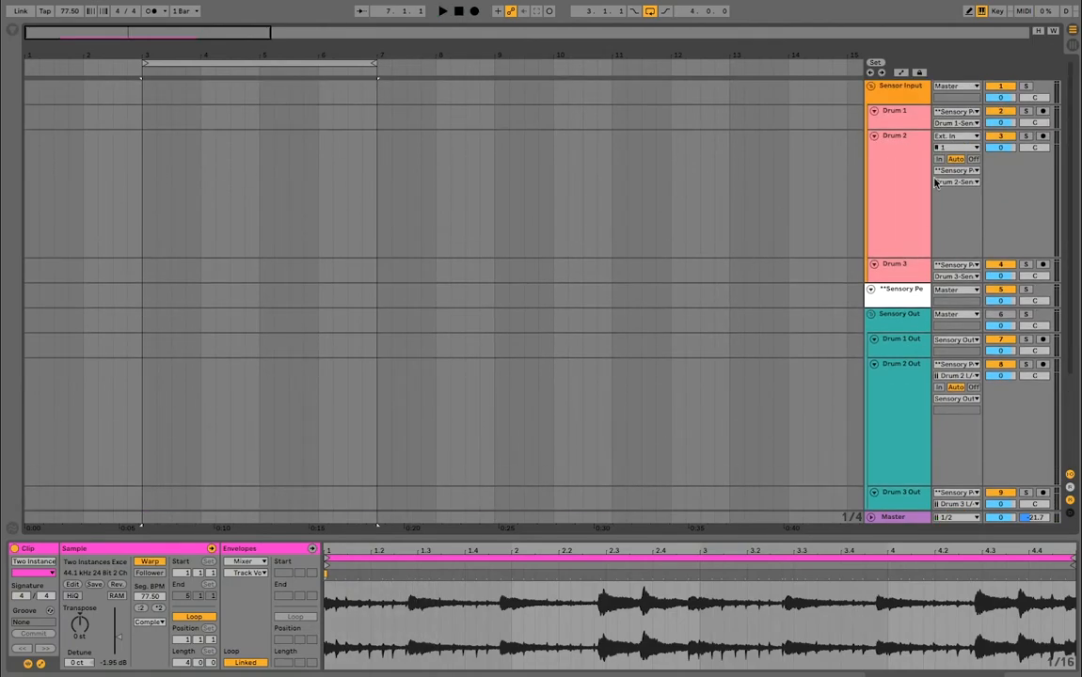
{"action": "left_click", "coordinate": [874, 138]}
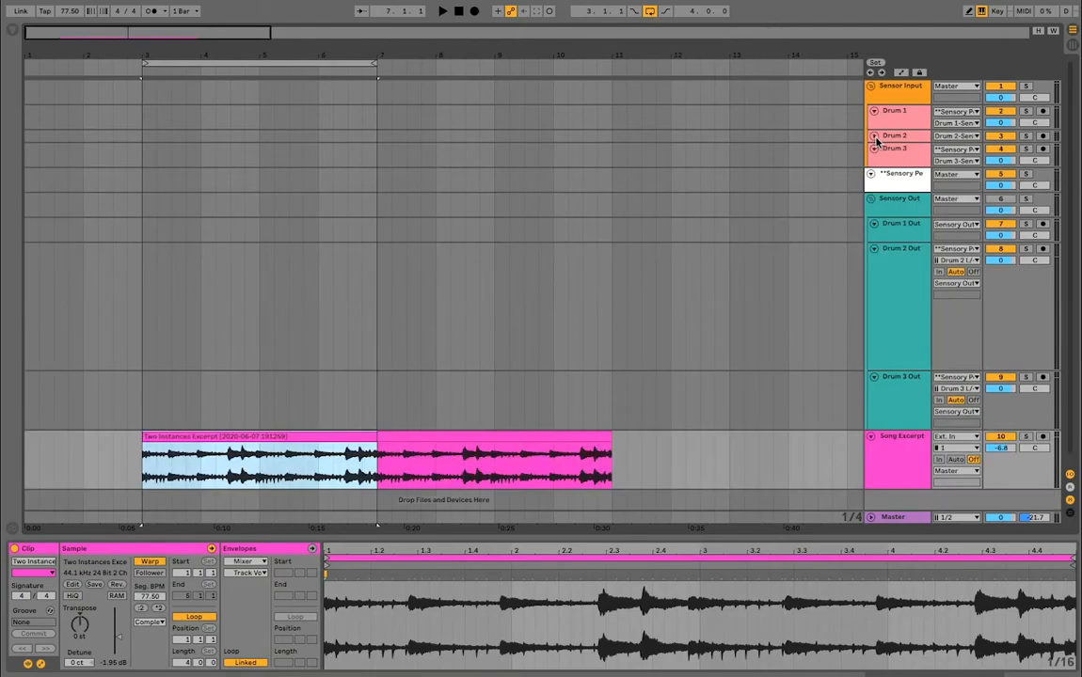
{"action": "left_click", "coordinate": [902, 113]}
{"action": "left_click", "coordinate": [911, 137]}
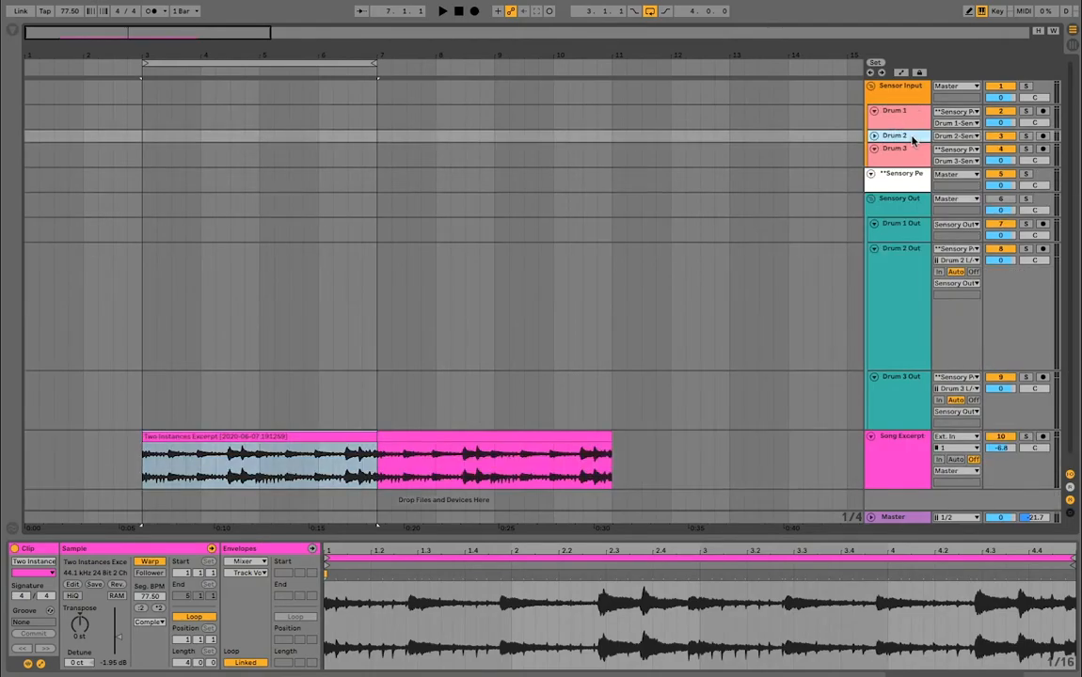
{"action": "left_click", "coordinate": [900, 163]}
- Arm the Drum 1 sensor track and start recording it over the looped song excerpt
{"action": "left_click", "coordinate": [902, 117]}
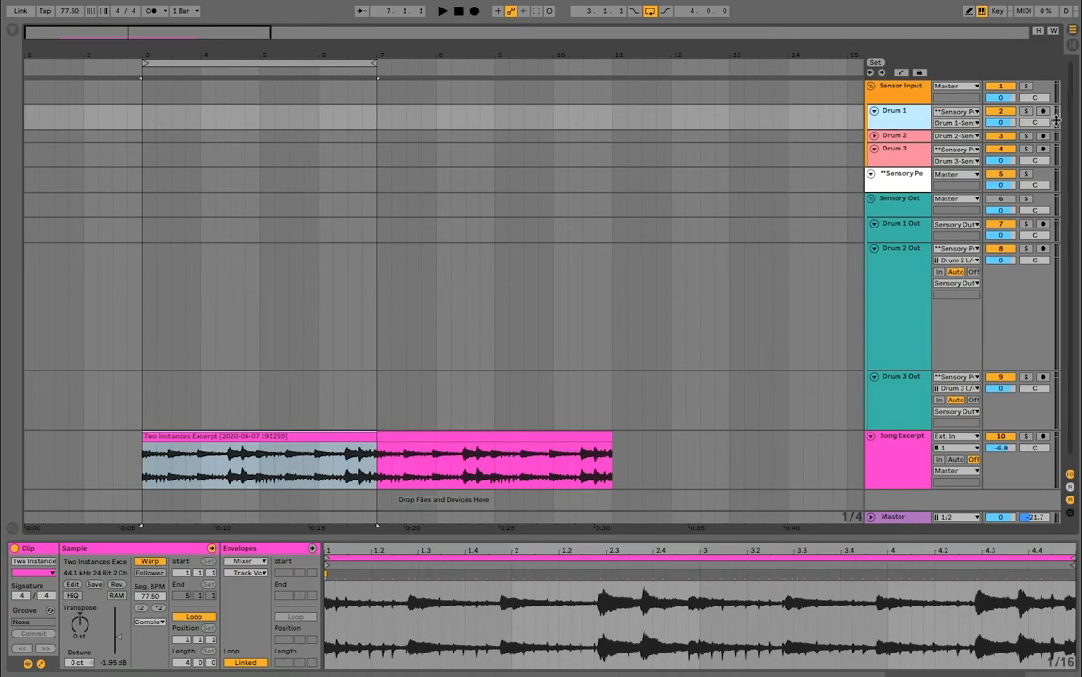
{"action": "left_click", "coordinate": [1044, 111]}
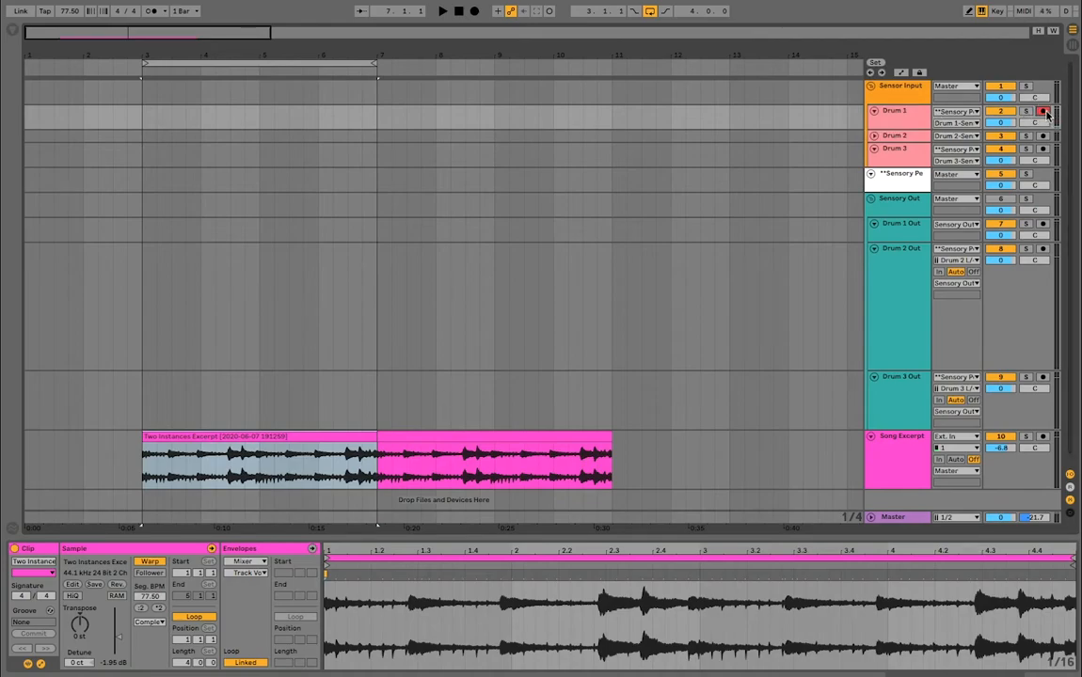
{"action": "left_click", "coordinate": [898, 120]}
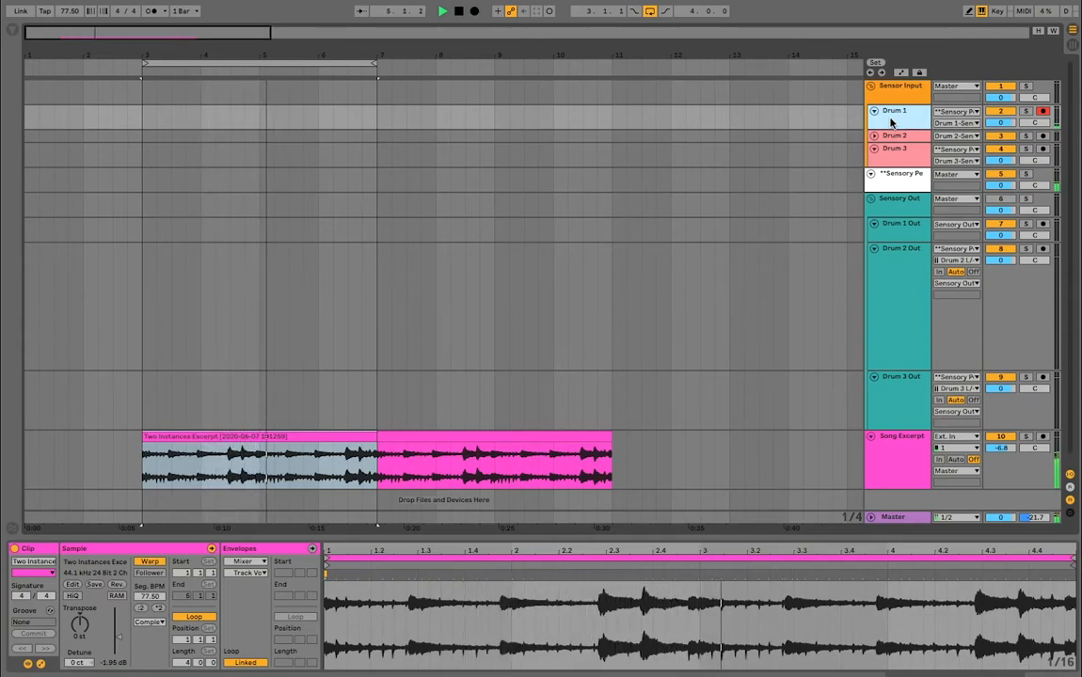
{"action": "left_click", "coordinate": [475, 14]}
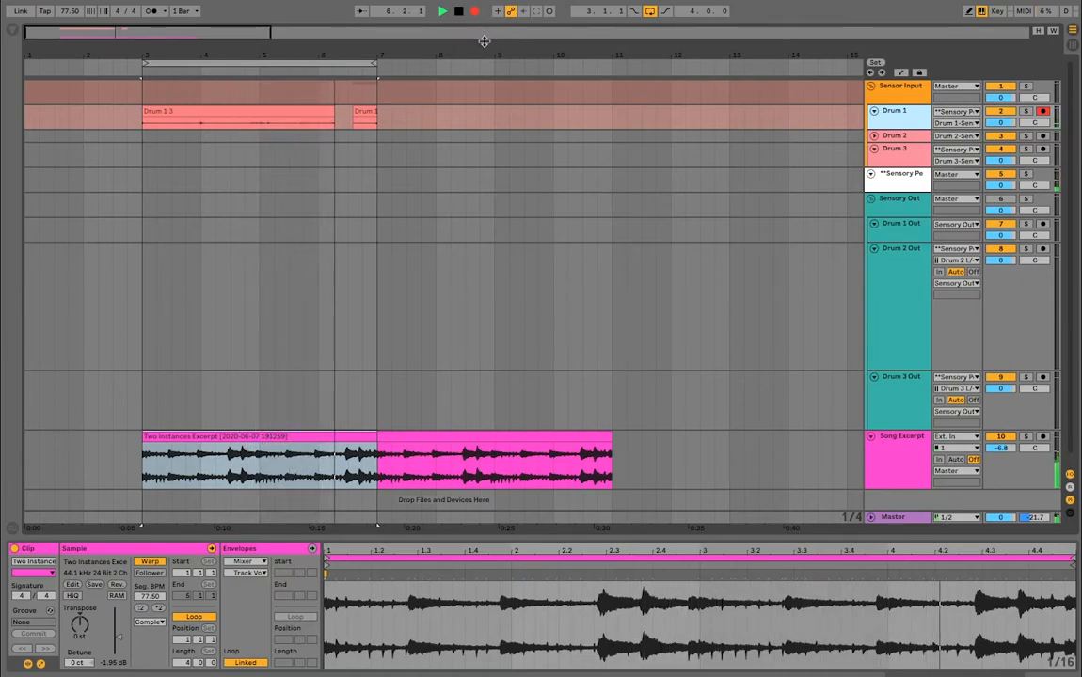
- Split the run of soft building hits starting at 4.3 out of the Drum 1 recording, shift it slightly earlier and play it back
{"action": "key", "text": "F9"}
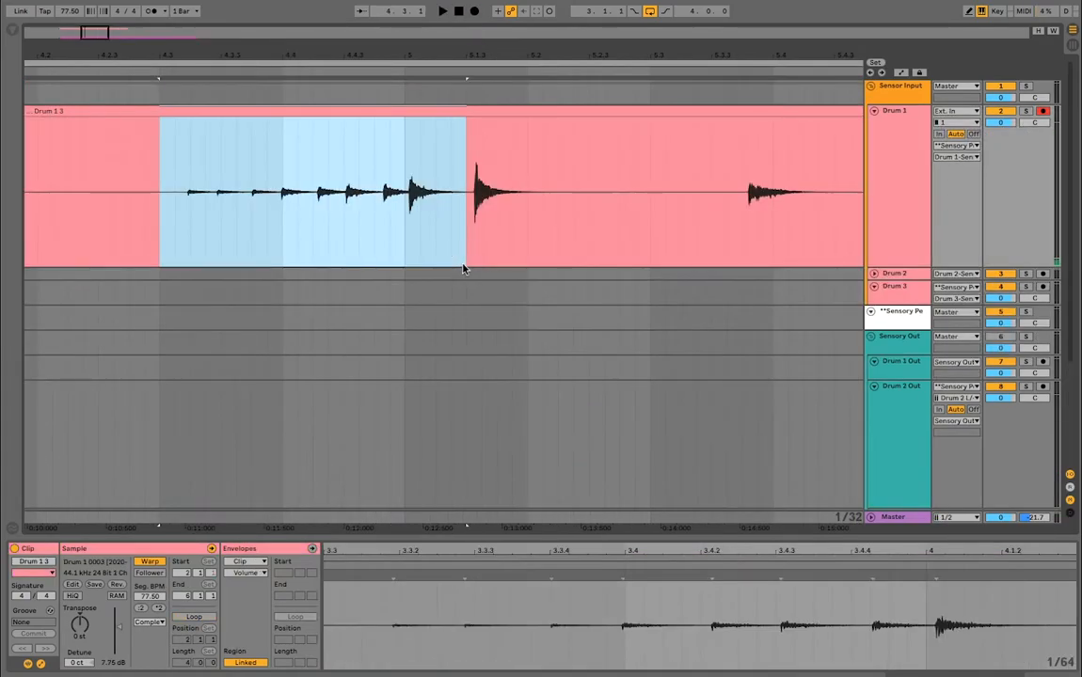
{"action": "key", "text": "super+e"}
{"action": "mouse_move", "coordinate": [362, 112]}
{"action": "left_mouse_down"}
{"action": "mouse_move", "coordinate": [350, 109]}
{"action": "mouse_move", "coordinate": [359, 115]}
{"action": "left_mouse_up"}
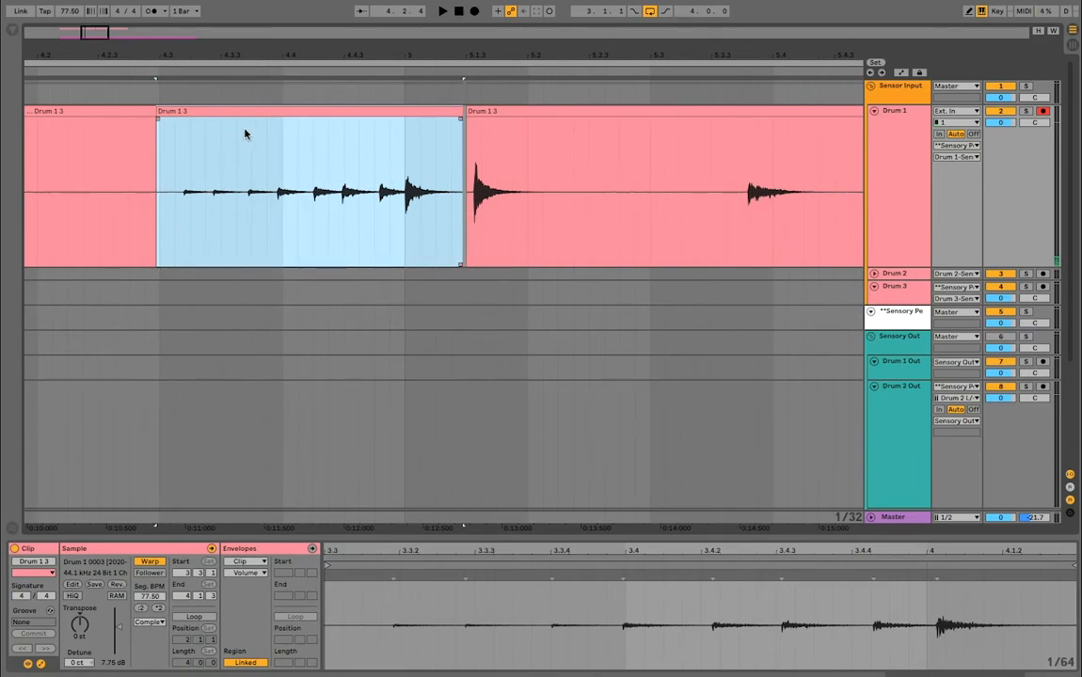
{"action": "left_click_drag", "start_coordinate": [252, 50], "coordinate": [267, 25]}
{"action": "left_click", "coordinate": [85, 74]}
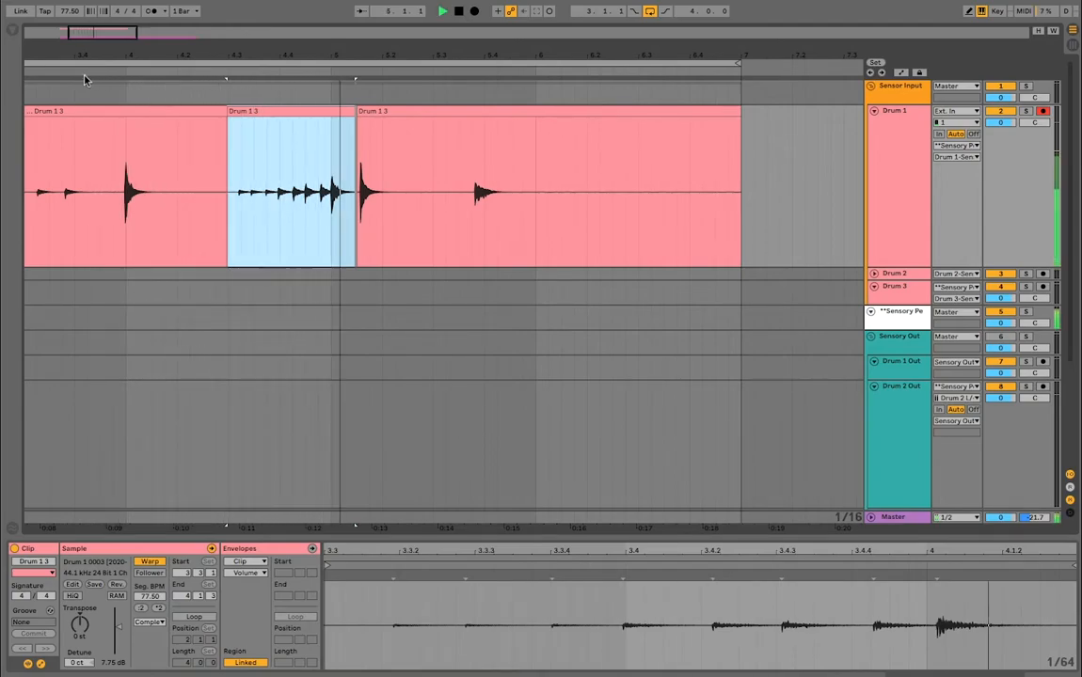
- Trim the start of the Drum 1 clip after the soft run close to its loud hit, with a short fade-in
{"action": "key", "text": "space"}
{"action": "left_click_drag", "start_coordinate": [359, 68], "coordinate": [365, 56]}
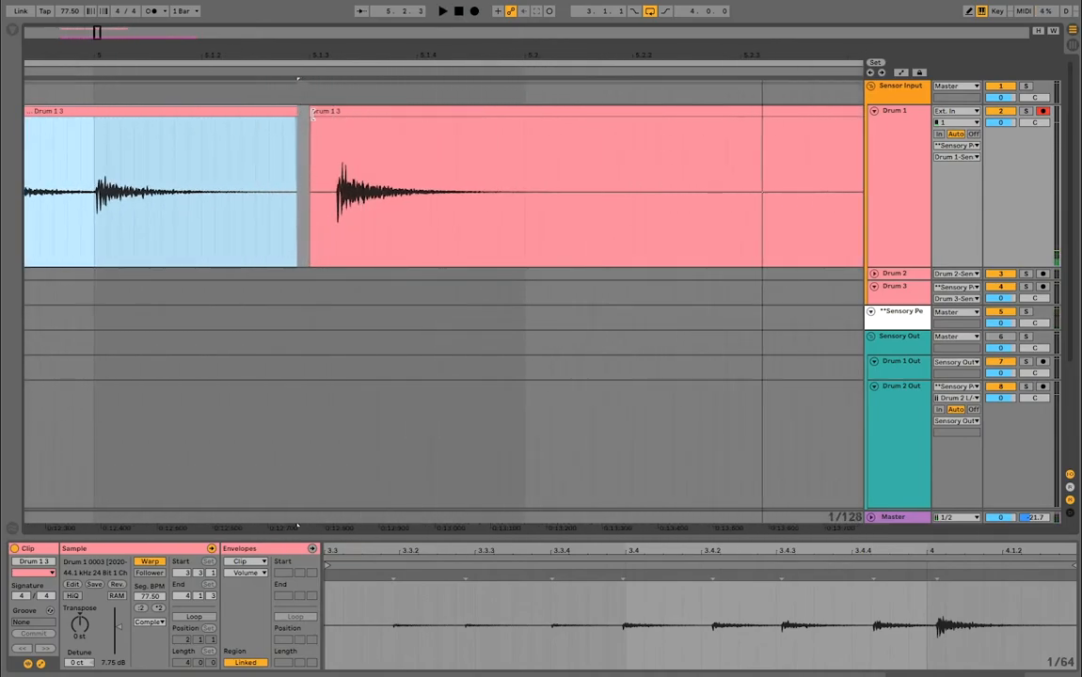
{"action": "left_click_drag", "start_coordinate": [311, 112], "coordinate": [338, 122]}
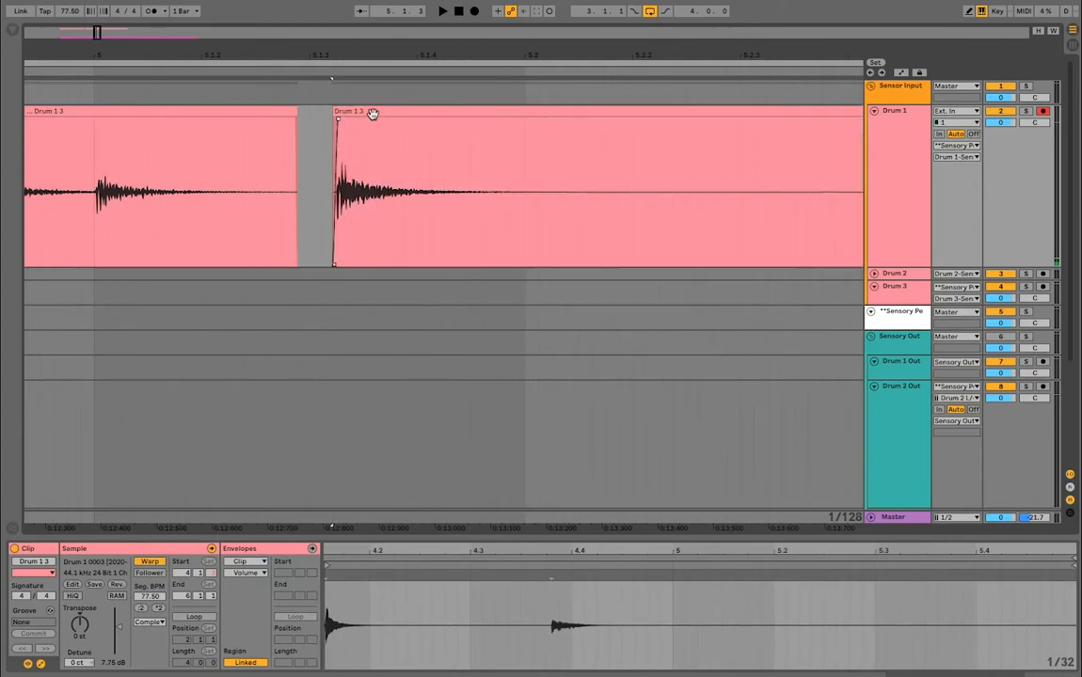
{"action": "left_click_drag", "start_coordinate": [346, 52], "coordinate": [350, 55]}
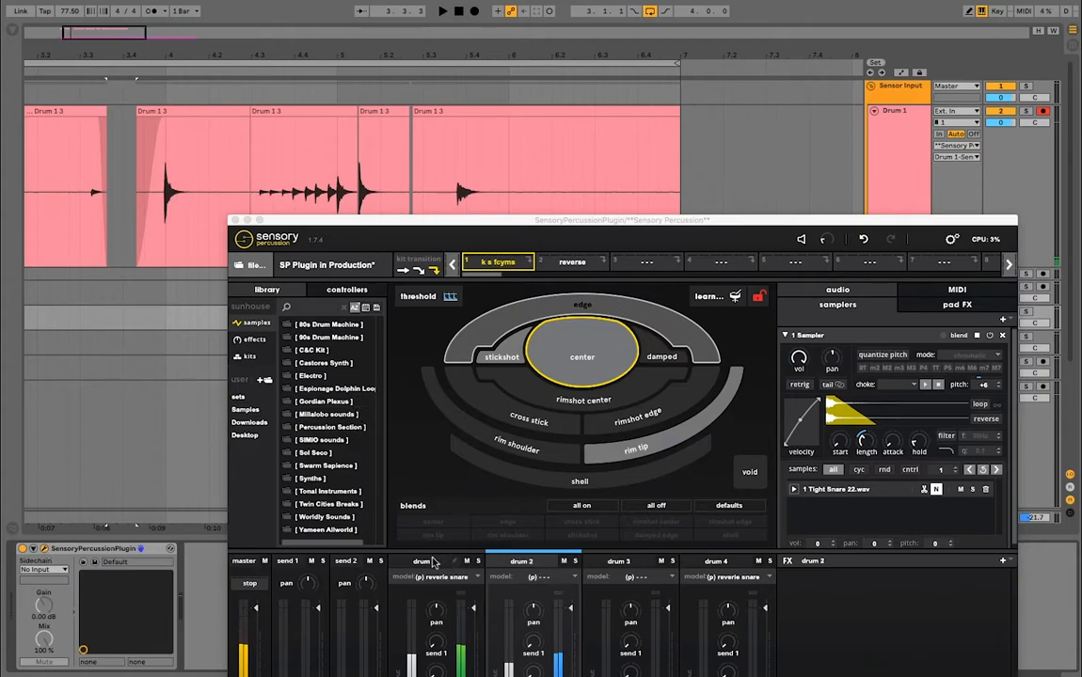
- Inspect the controllers assigned to drum 1 in the Sensory Percussion plugin and close its window
{"action": "left_click", "coordinate": [434, 561]}
{"action": "left_click", "coordinate": [344, 289]}
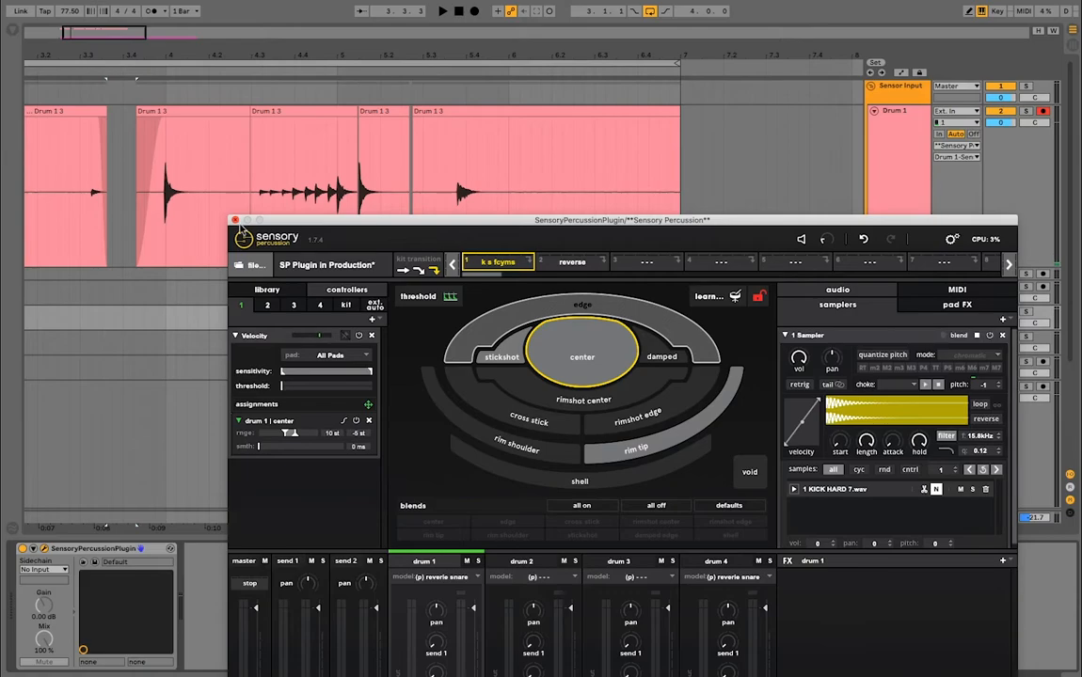
{"action": "left_click", "coordinate": [236, 223]}
- Loop the Drum 1 soft-run clip together with the loud-hit clip after it and audition them
{"action": "scroll", "coordinate": [172, 184], "scroll_direction": "up", "scroll_amount": 3}
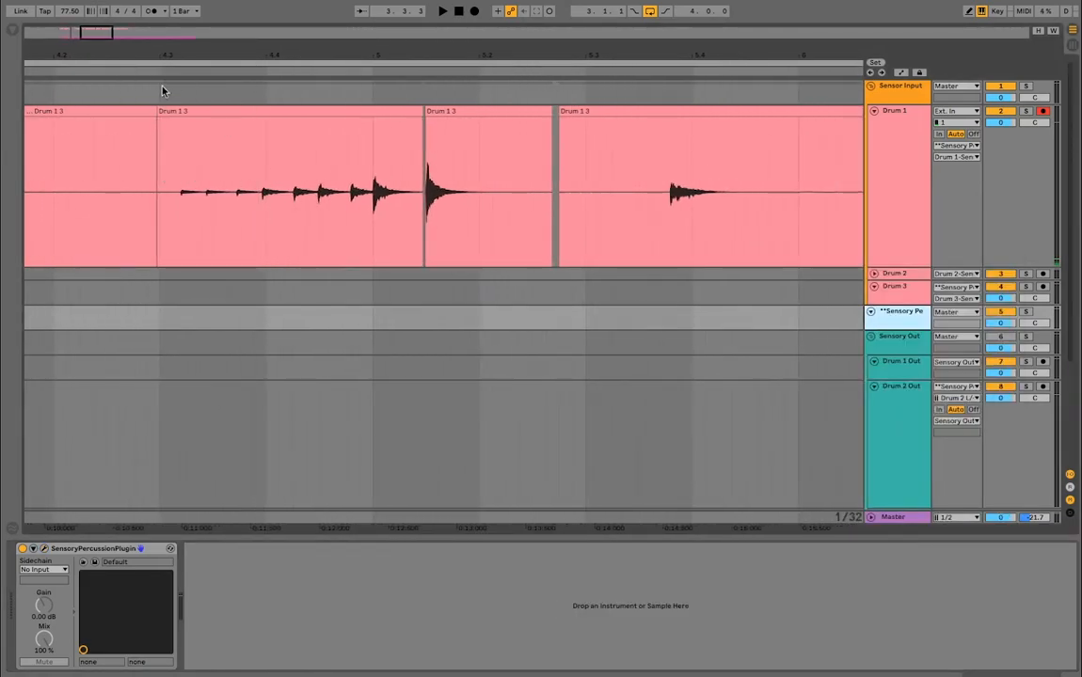
{"action": "left_click", "coordinate": [215, 208]}
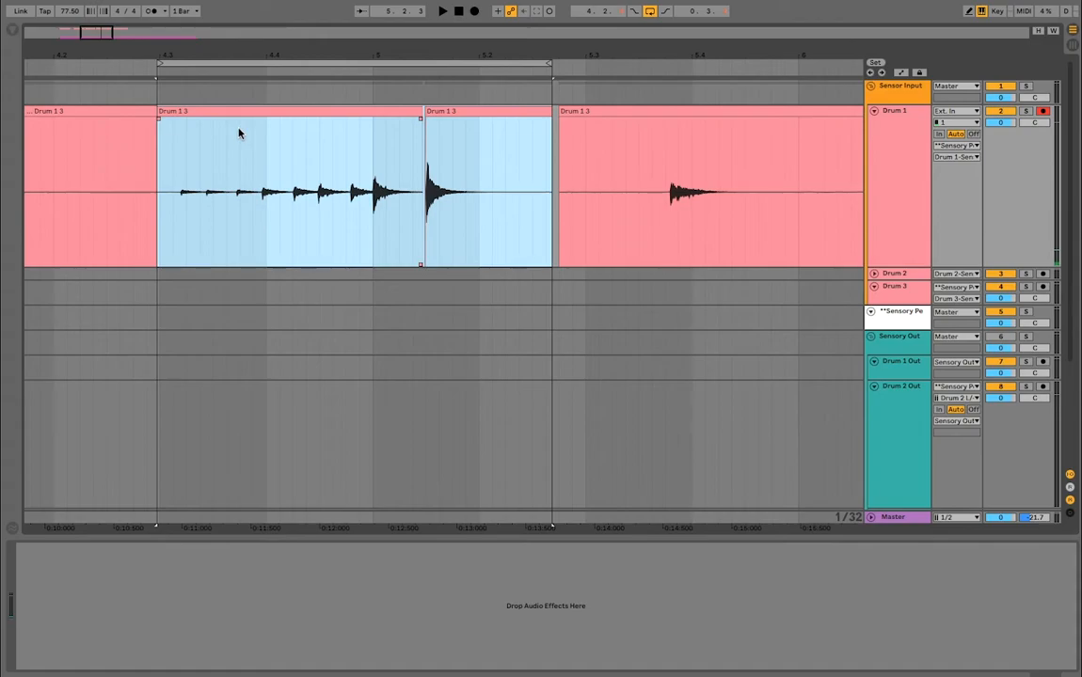
{"action": "key", "text": "space"}
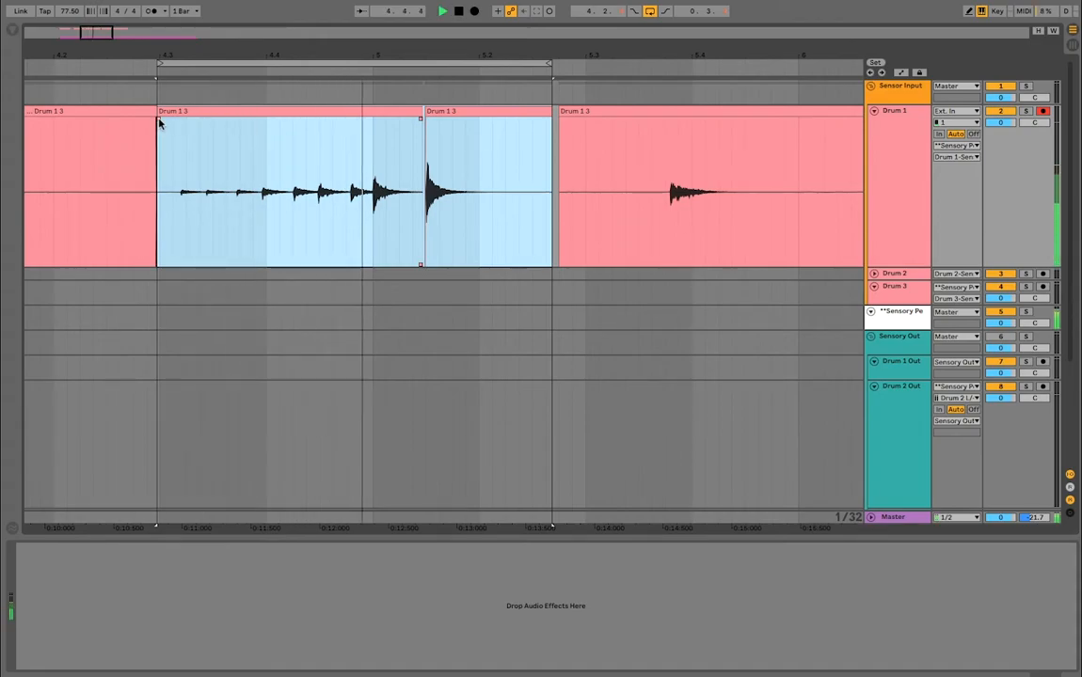
{"action": "key", "text": "space"}
- Add a fade-in across the whole Drum 1 soft-run clip and bend its curve while the loop plays
{"action": "left_click_drag", "start_coordinate": [160, 122], "coordinate": [424, 167]}
{"action": "key", "text": "space"}
{"action": "mouse_move", "coordinate": [290, 192]}
{"action": "left_mouse_down"}
{"action": "mouse_move", "coordinate": [339, 202]}
{"action": "mouse_move", "coordinate": [310, 193]}
{"action": "left_mouse_up"}
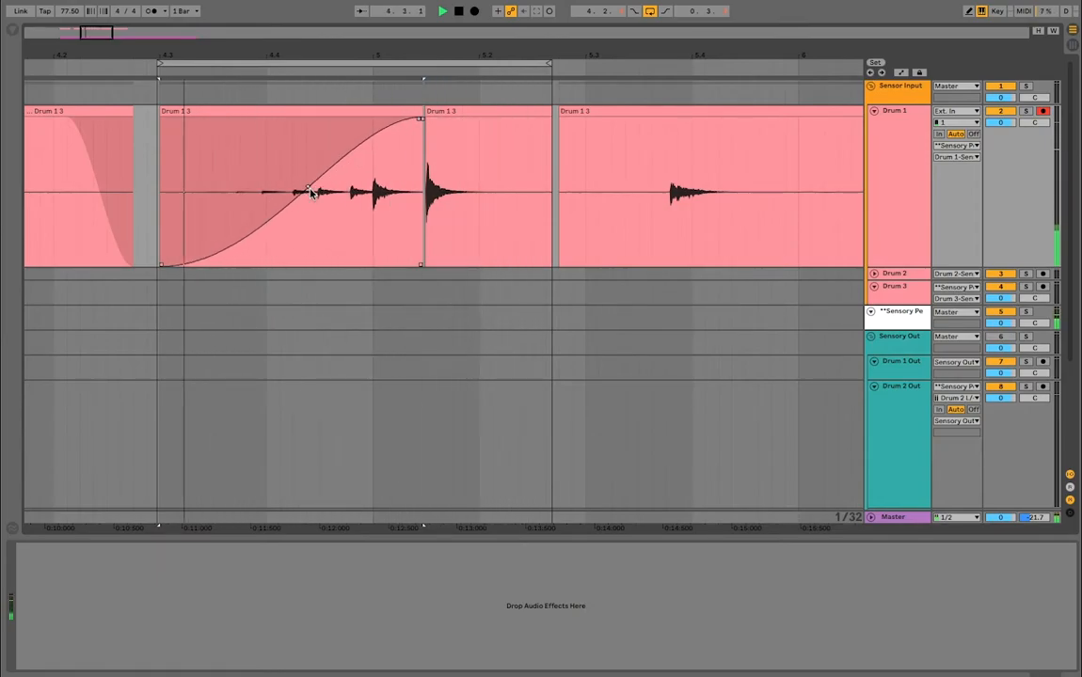
{"action": "left_click_drag", "start_coordinate": [310, 193], "coordinate": [301, 181]}
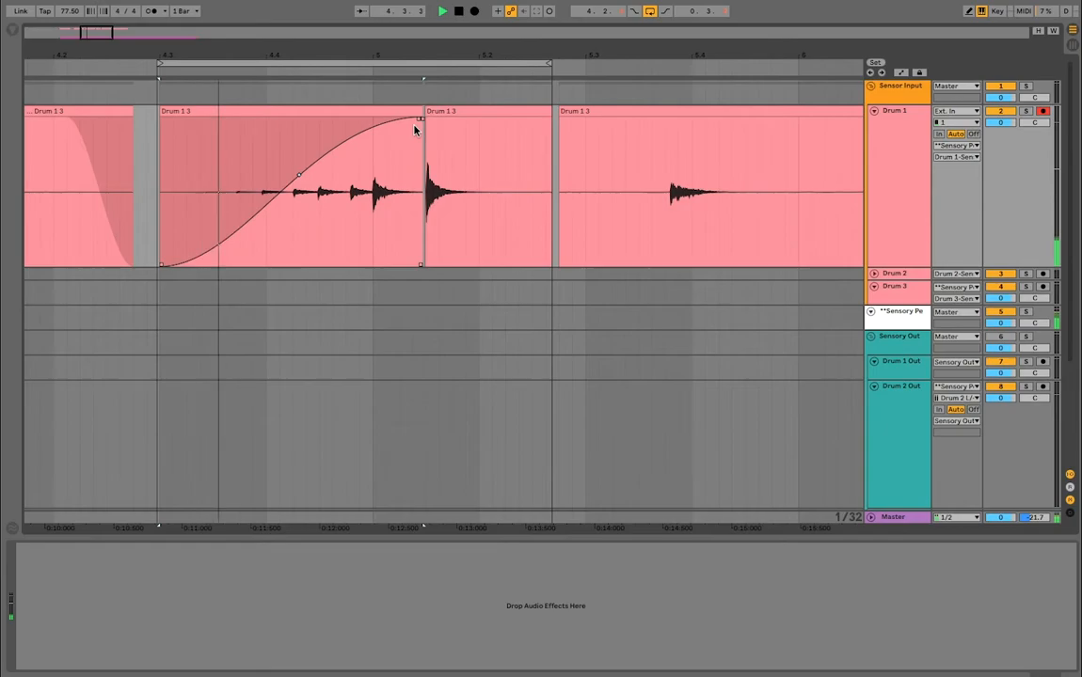
- Raise the lower sensitivity limit of drum 1's Velocity controller in the Sensory Percussion plugin while the loop plays
{"action": "left_click", "coordinate": [316, 318]}
{"action": "left_click", "coordinate": [45, 552]}
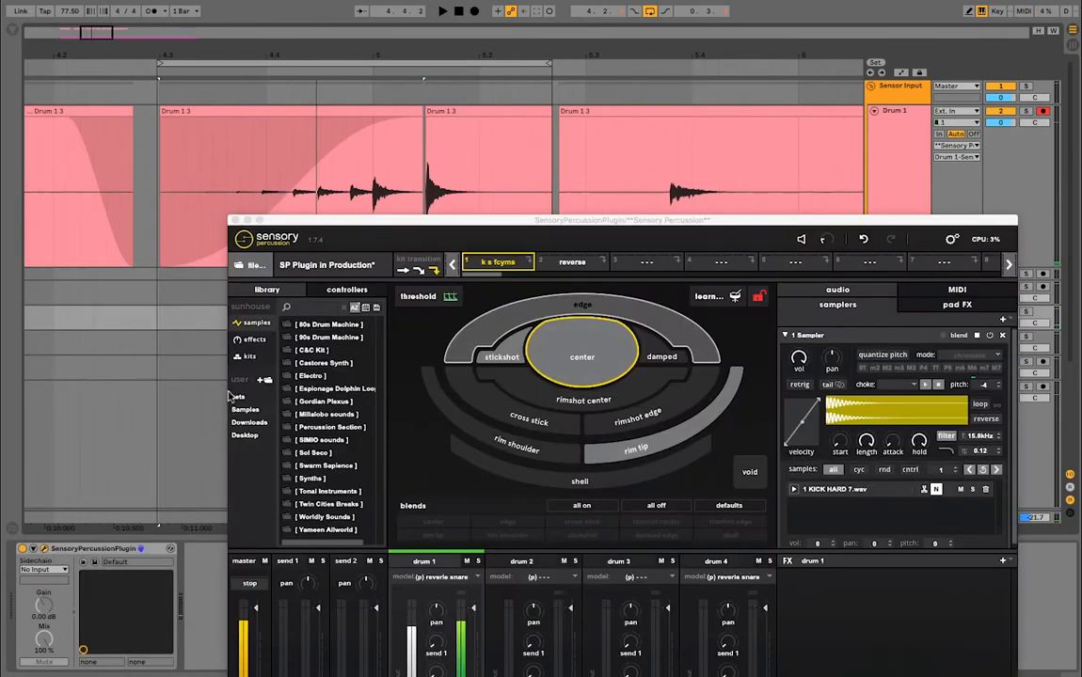
{"action": "left_click", "coordinate": [346, 292]}
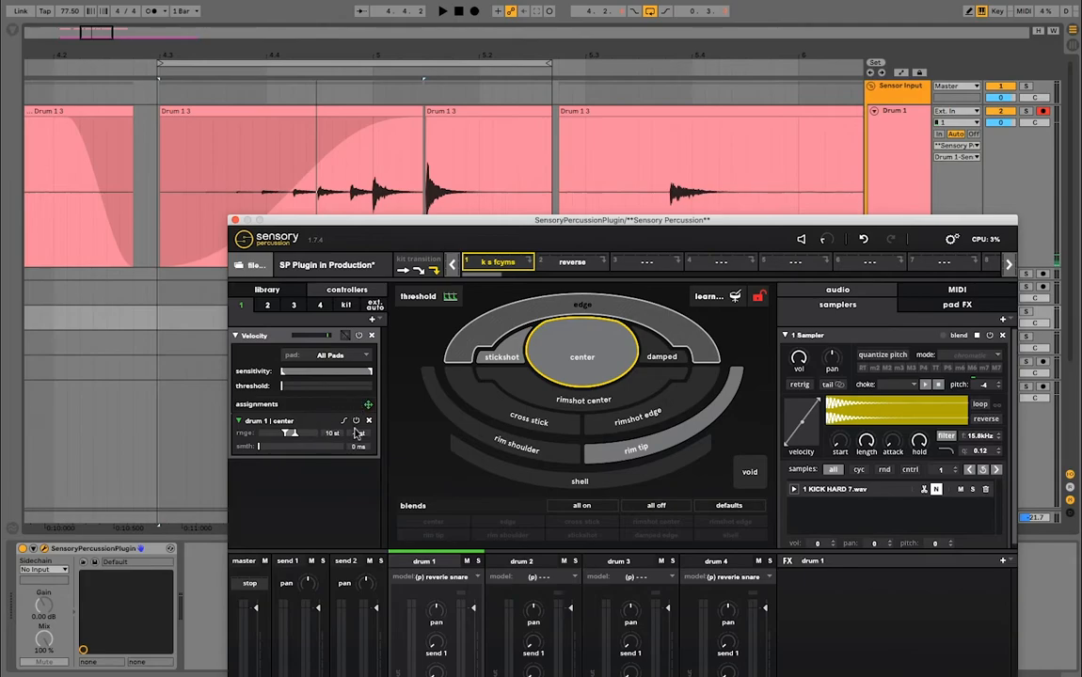
{"action": "key", "text": "space"}
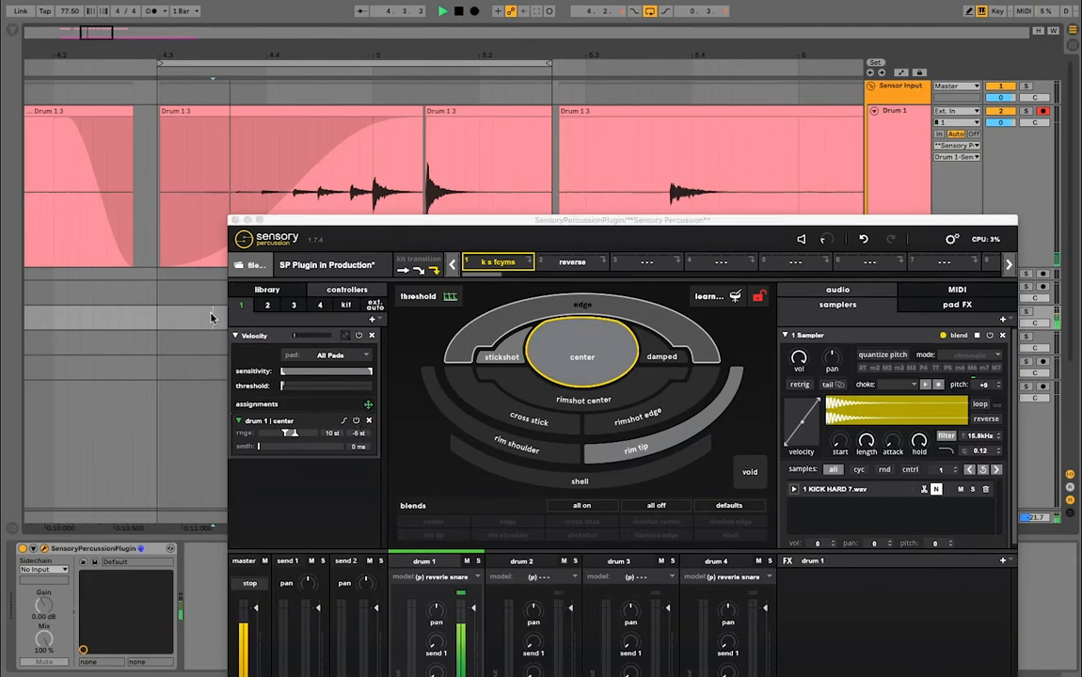
{"action": "left_click_drag", "start_coordinate": [283, 373], "coordinate": [306, 377]}
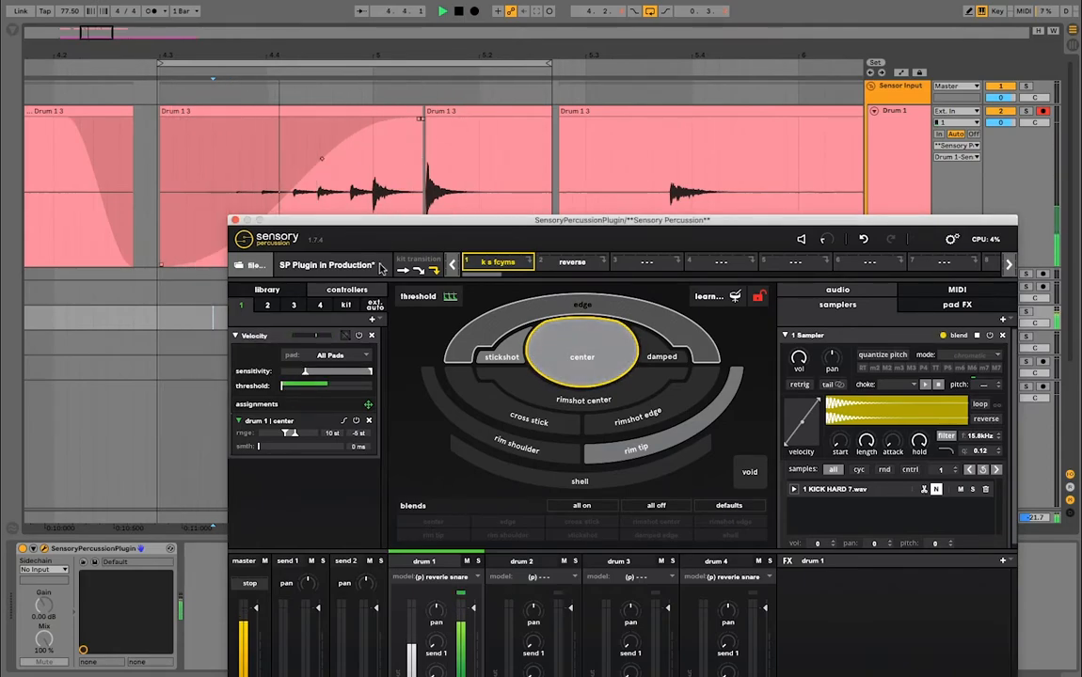
{"action": "left_click_drag", "start_coordinate": [305, 373], "coordinate": [319, 377]}
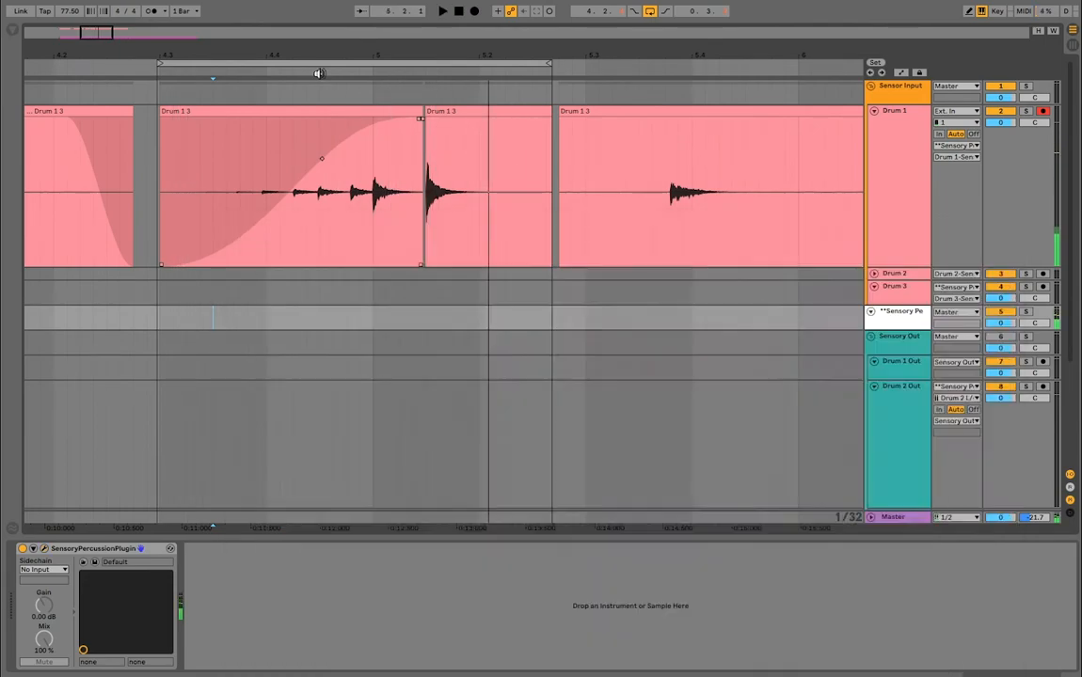
- Arm the Drum 2 sensor track and record it over the 4-bar loop starting at 3.1.1
{"action": "left_click_drag", "start_coordinate": [339, 49], "coordinate": [339, 13]}
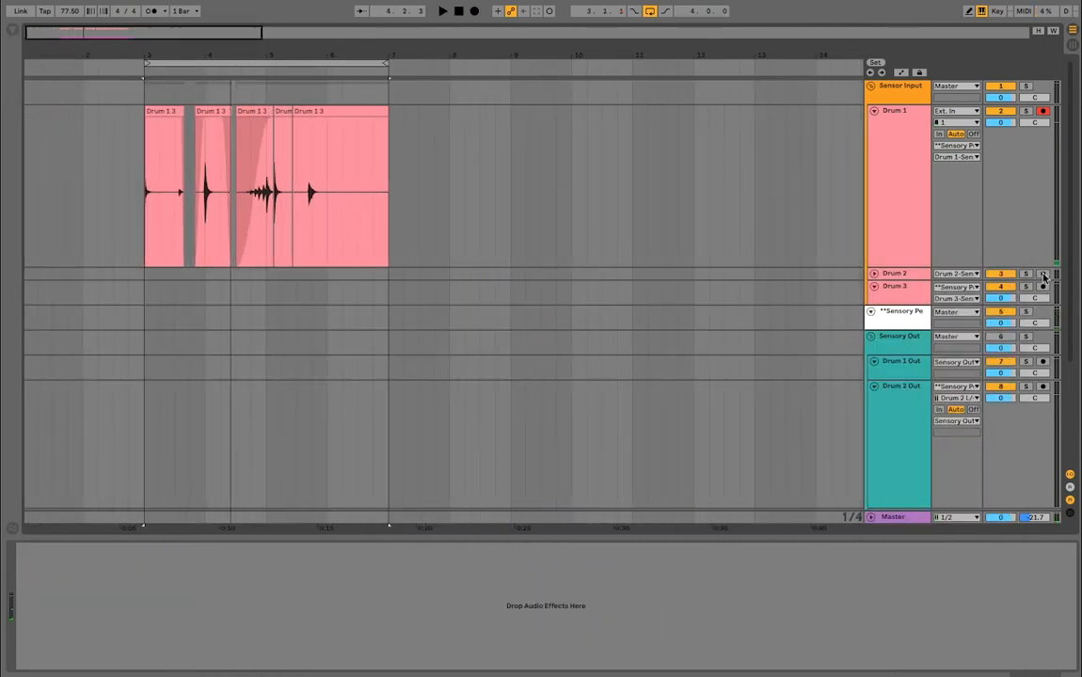
{"action": "left_click", "coordinate": [1042, 274]}
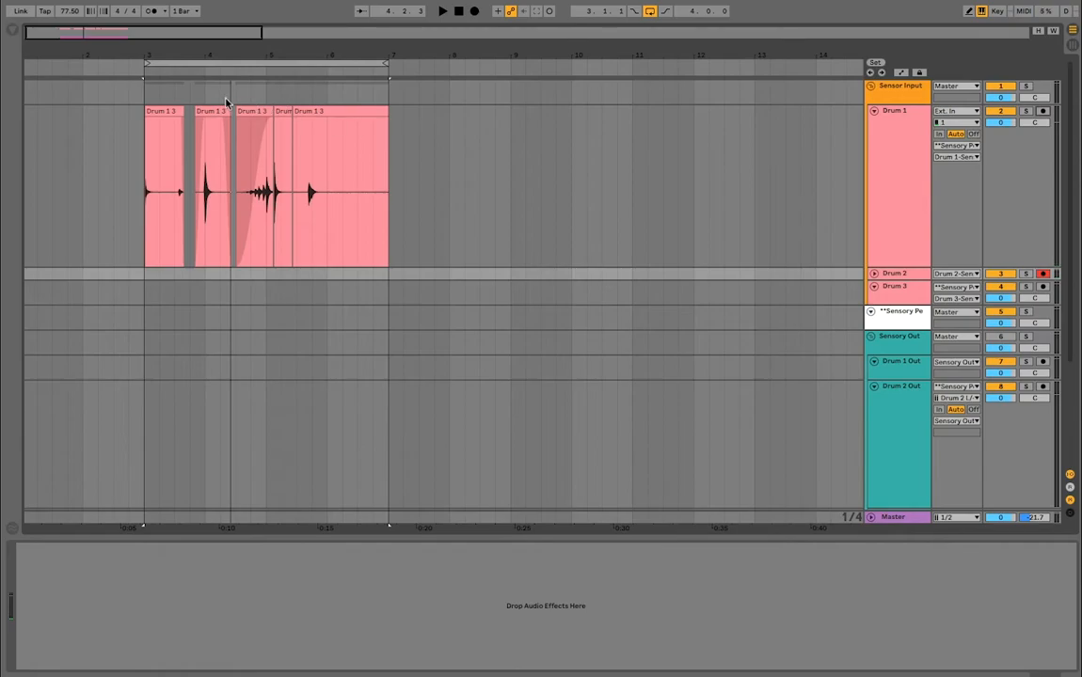
{"action": "key", "text": "F9"}
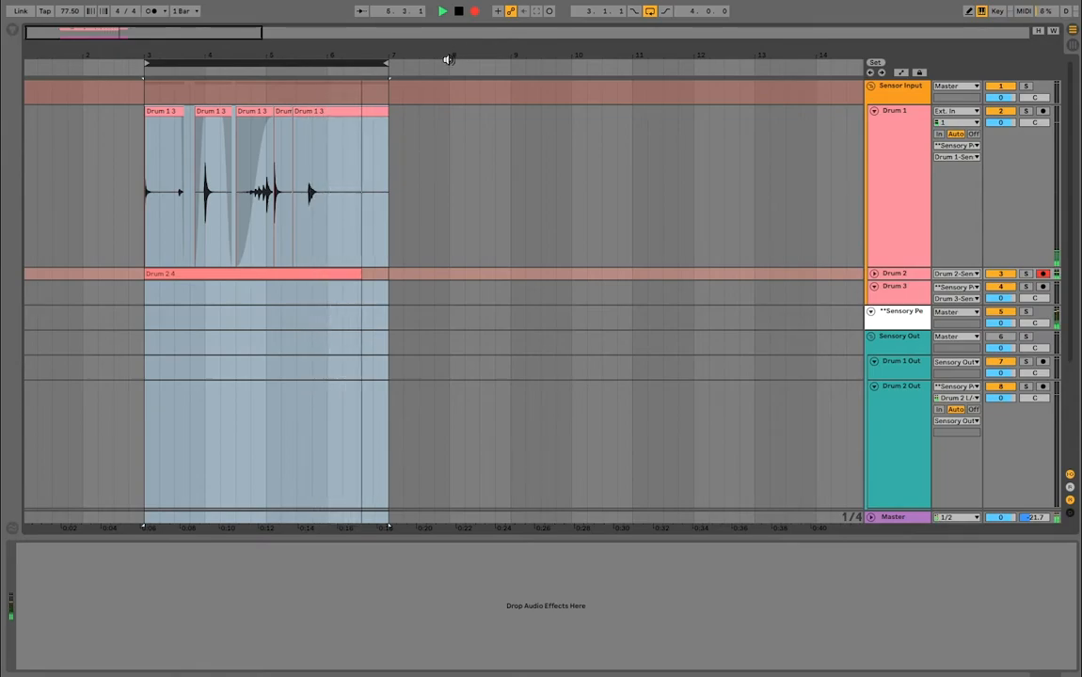
{"action": "key", "text": "space"}
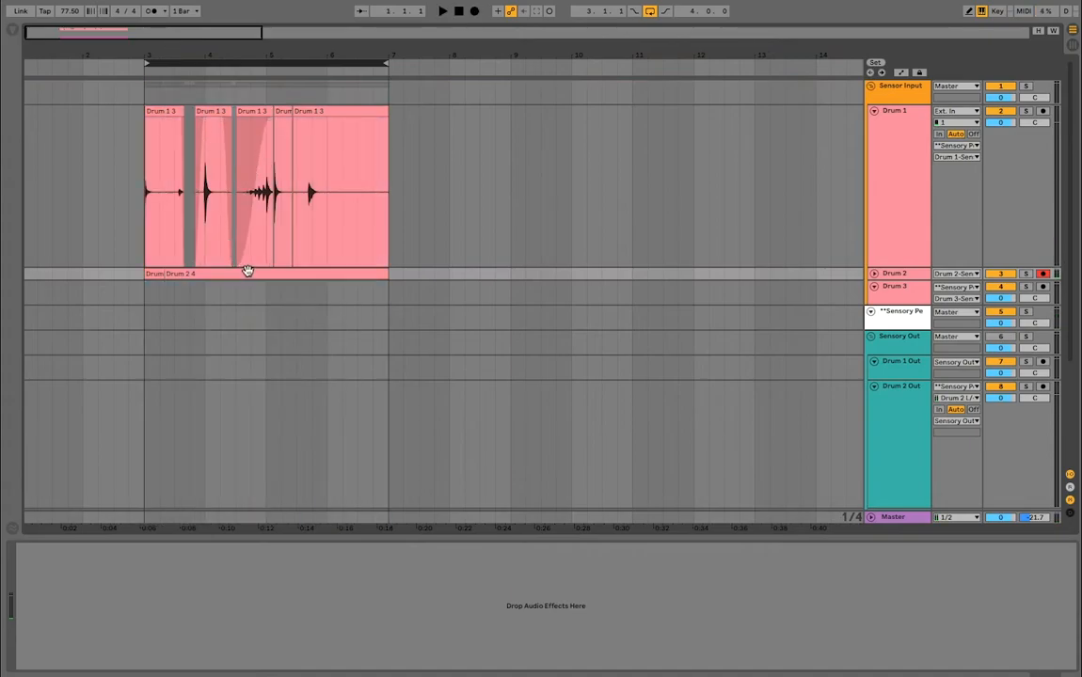
- Unfold and enlarge the Drum 2 track, and delete the short first clip of its new recording
{"action": "scroll", "coordinate": [258, 270], "scroll_direction": "up", "scroll_amount": 3}
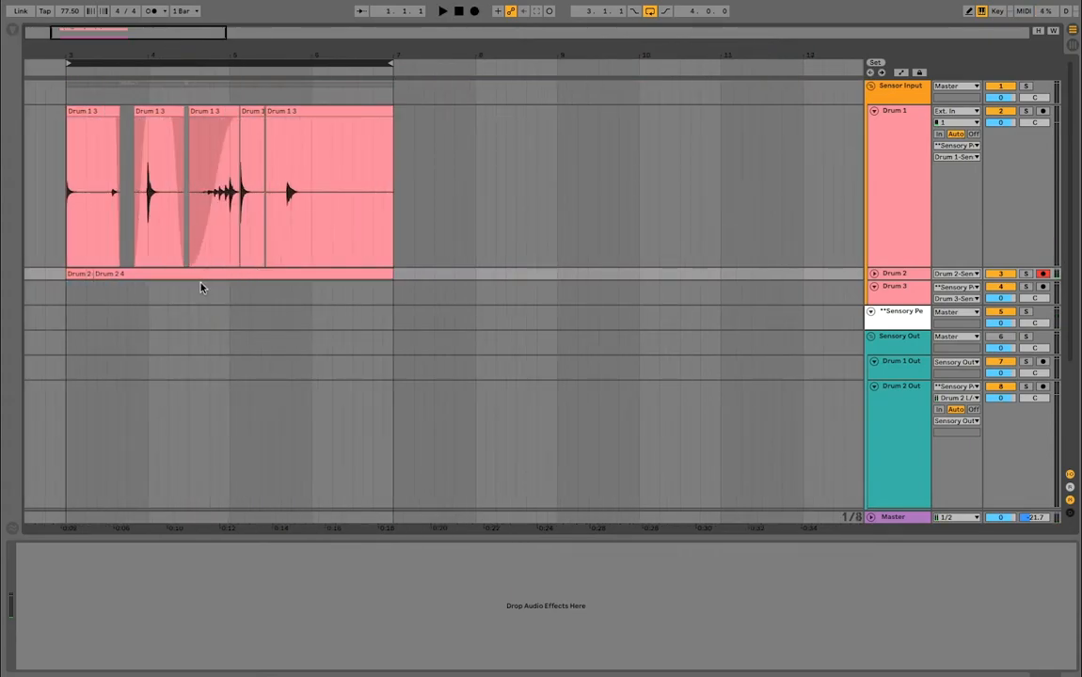
{"action": "scroll", "coordinate": [200, 280], "scroll_direction": "up", "scroll_amount": 5}
{"action": "scroll", "coordinate": [265, 359], "scroll_direction": "down", "scroll_amount": 2}
{"action": "left_click", "coordinate": [265, 361]}
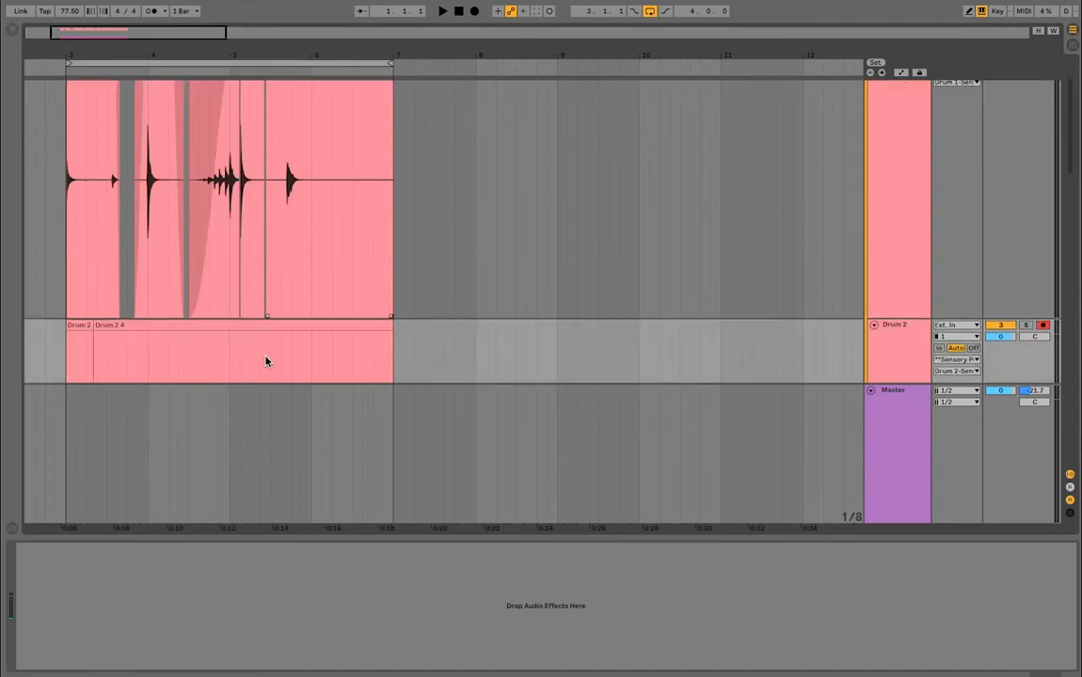
{"action": "scroll", "coordinate": [259, 357], "scroll_direction": "down", "scroll_amount": 3}
{"action": "left_click", "coordinate": [77, 170]}
{"action": "key", "text": "Delete"}
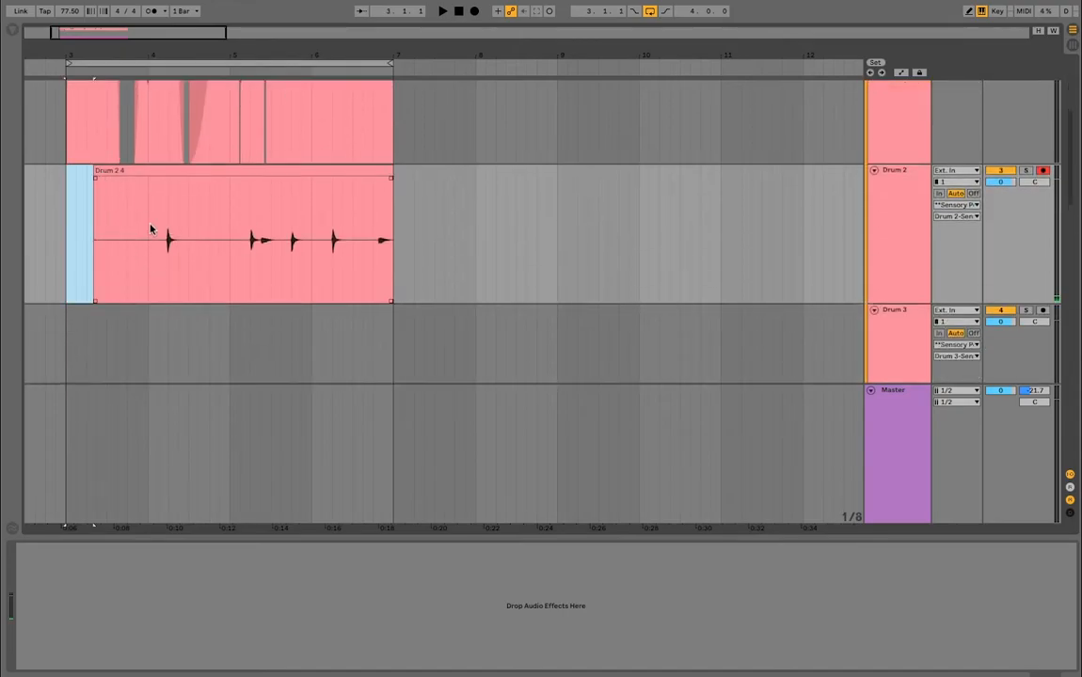
- Trim the start of the remaining Drum 2 clip to bar 4 and quantize its audio to 1/8 with an amount of 44%
{"action": "key", "text": "space"}
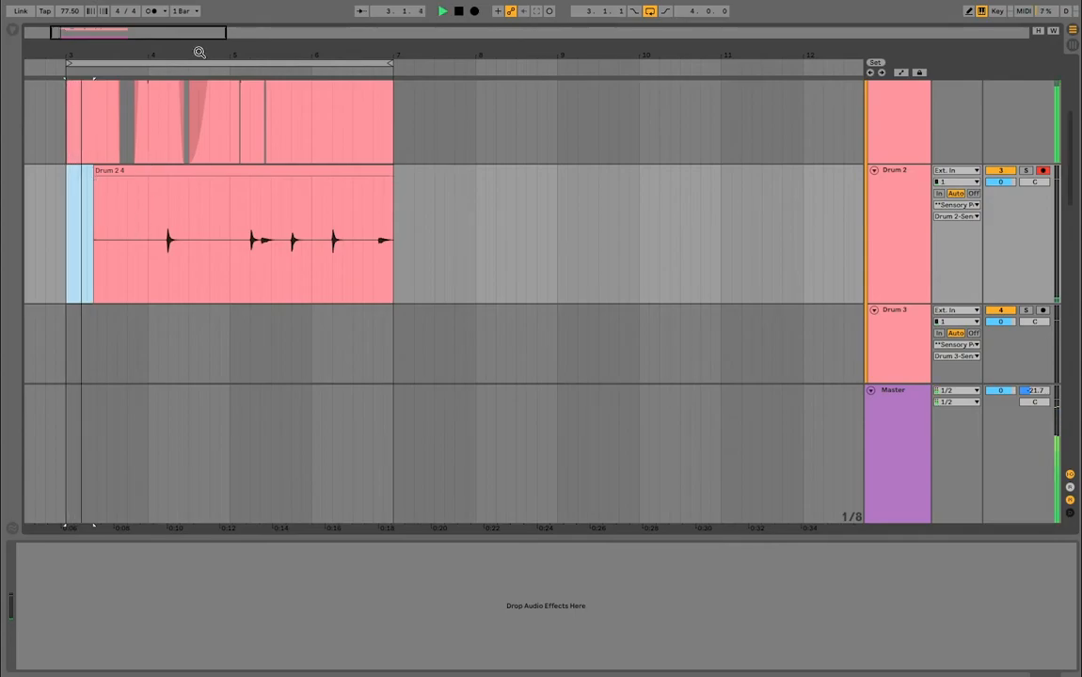
{"action": "left_click_drag", "start_coordinate": [193, 52], "coordinate": [375, 52]}
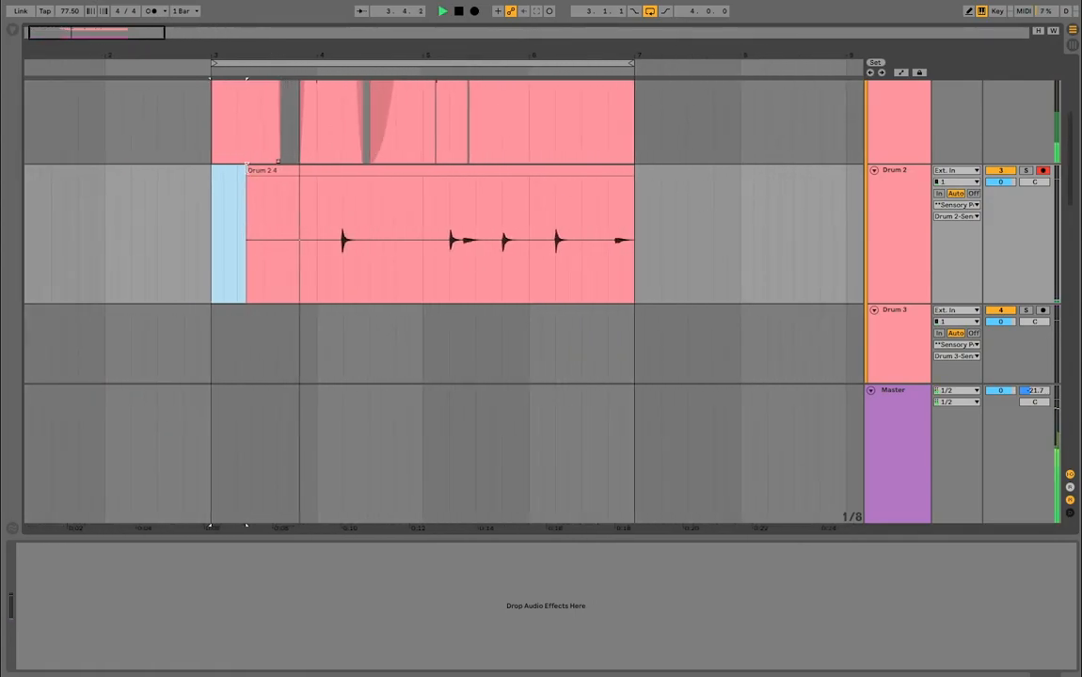
{"action": "left_click_drag", "start_coordinate": [246, 170], "coordinate": [316, 171]}
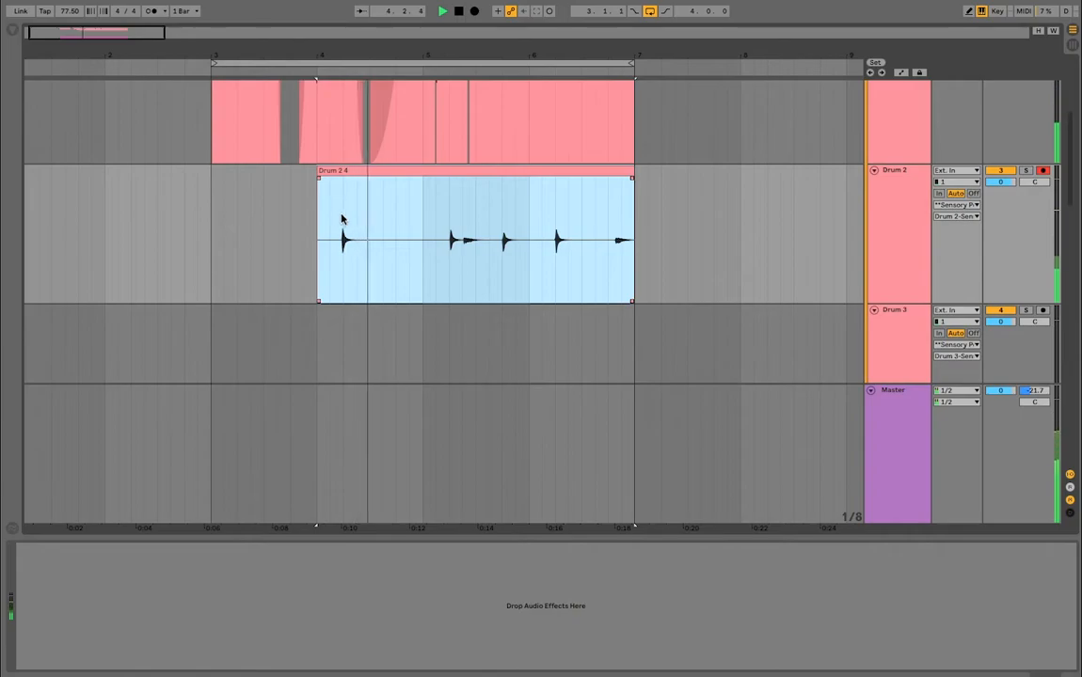
{"action": "double_click", "coordinate": [407, 172]}
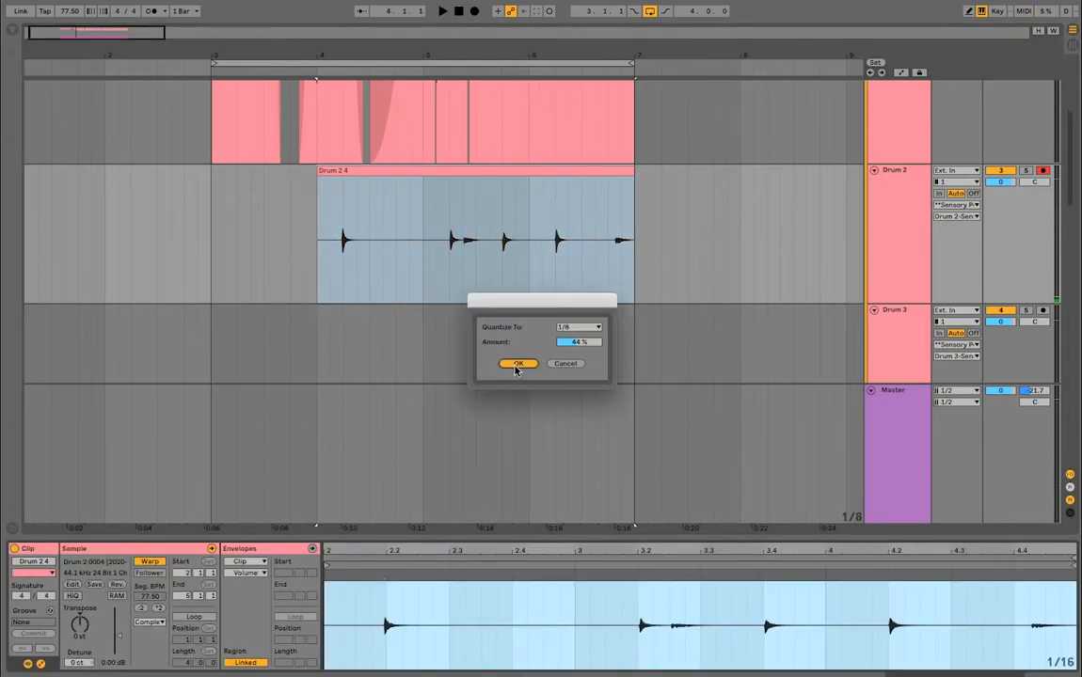
{"action": "left_click", "coordinate": [518, 364]}
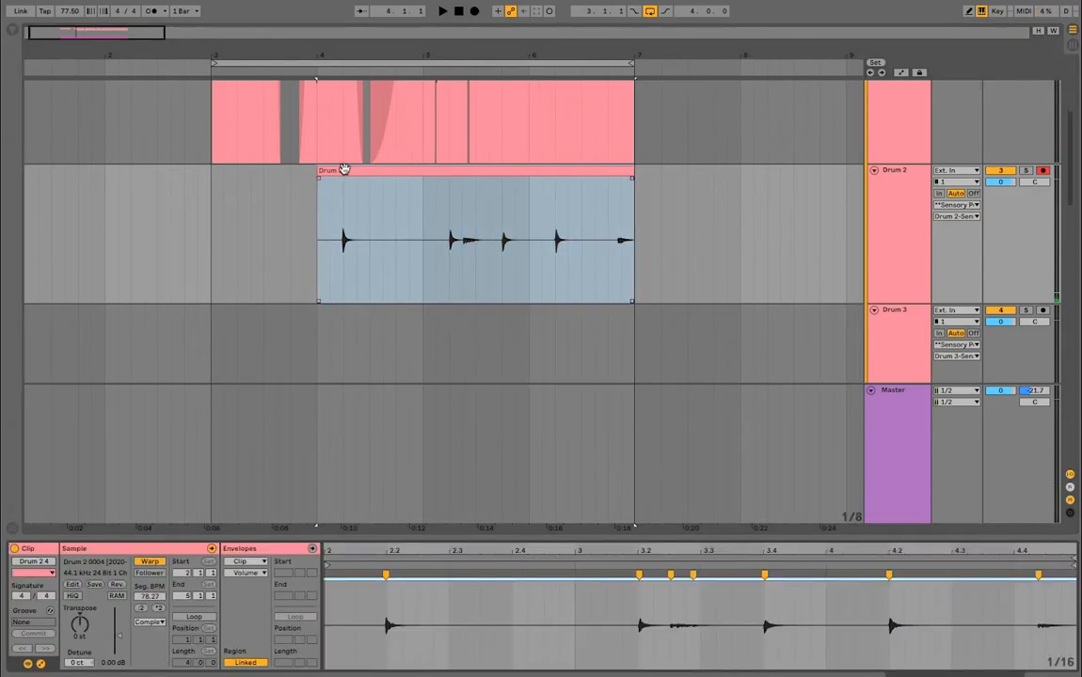
- Copy the Drum 2 section containing the first hit of bar 4 so that the copy starts at bar 3
{"action": "left_click_drag", "start_coordinate": [372, 55], "coordinate": [409, 195]}
{"action": "left_click_drag", "start_coordinate": [397, 264], "coordinate": [248, 261]}
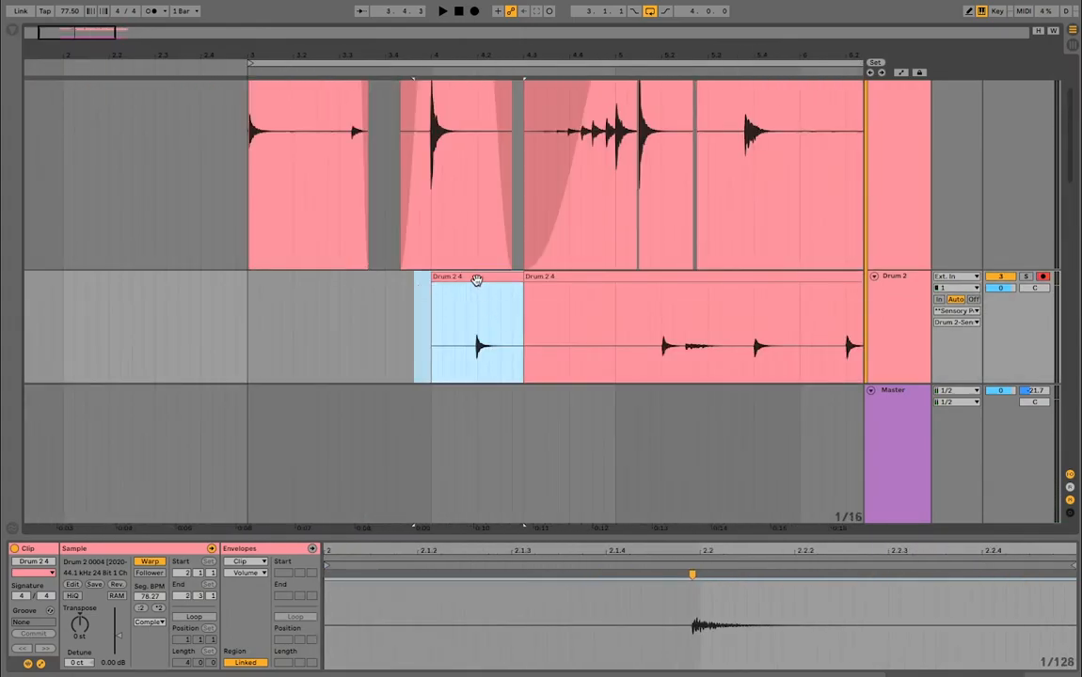
{"action": "left_click_drag", "start_coordinate": [477, 279], "coordinate": [301, 298]}
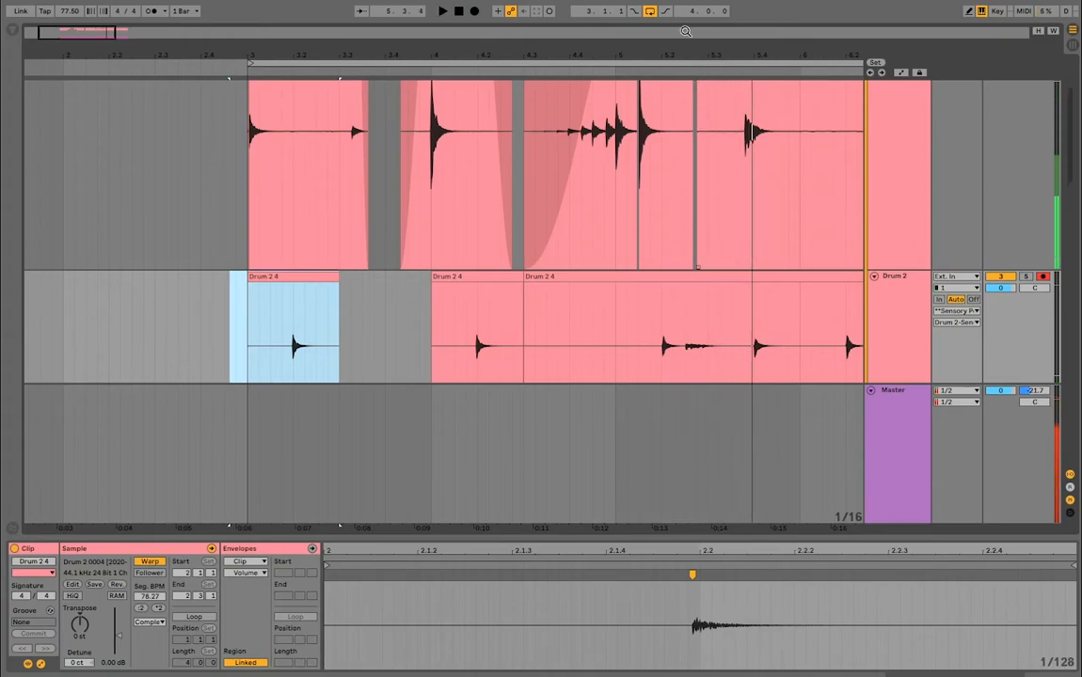
- Split off the quiet Drum 2 hit after 5.2, shorten and fade out its tail, fade in the next clip, and play it back
{"action": "left_click_drag", "start_coordinate": [706, 50], "coordinate": [478, 318]}
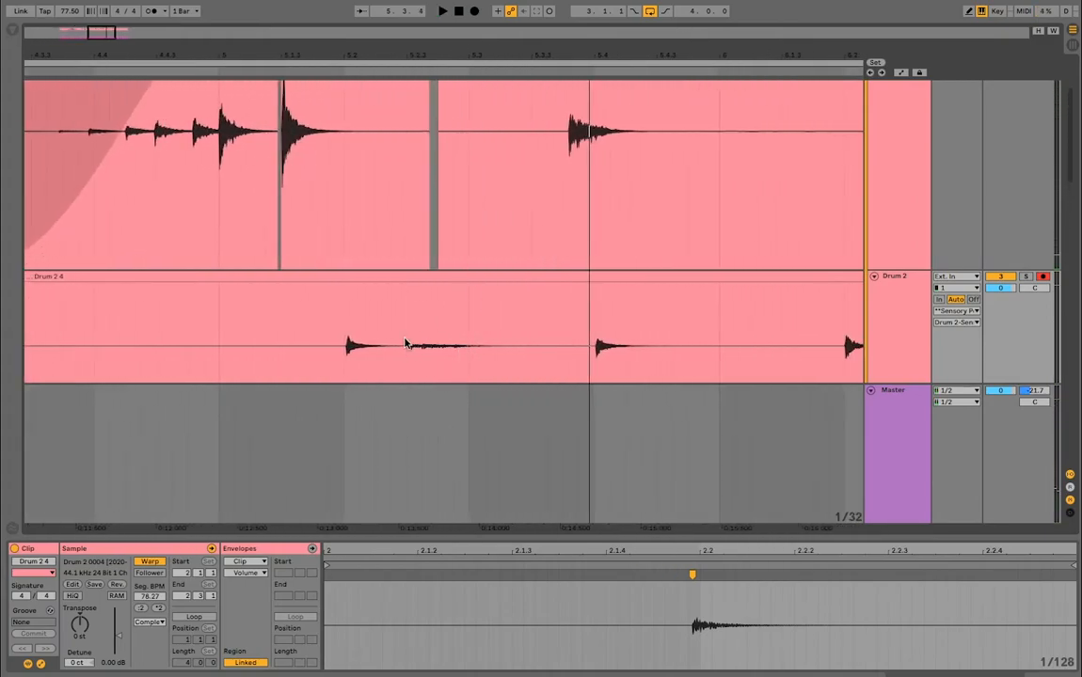
{"action": "left_click_drag", "start_coordinate": [405, 331], "coordinate": [546, 338]}
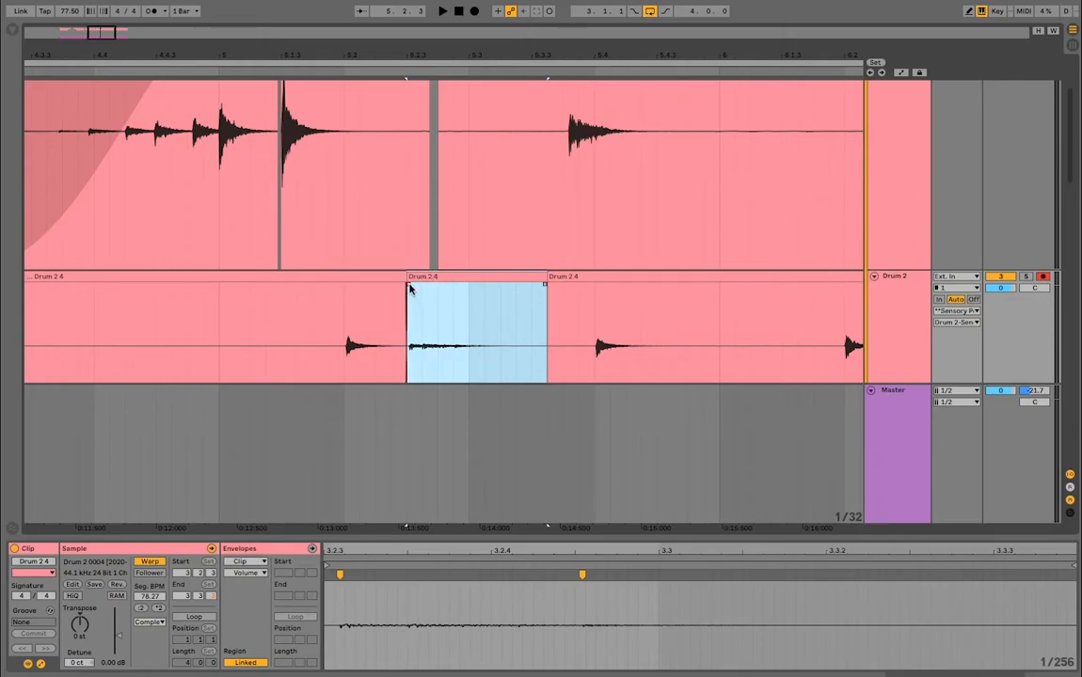
{"action": "mouse_move", "coordinate": [546, 288]}
{"action": "left_mouse_down"}
{"action": "mouse_move", "coordinate": [415, 295]}
{"action": "mouse_move", "coordinate": [551, 302]}
{"action": "left_mouse_up"}
{"action": "left_click", "coordinate": [571, 282]}
{"action": "left_click_drag", "start_coordinate": [406, 291], "coordinate": [399, 292]}
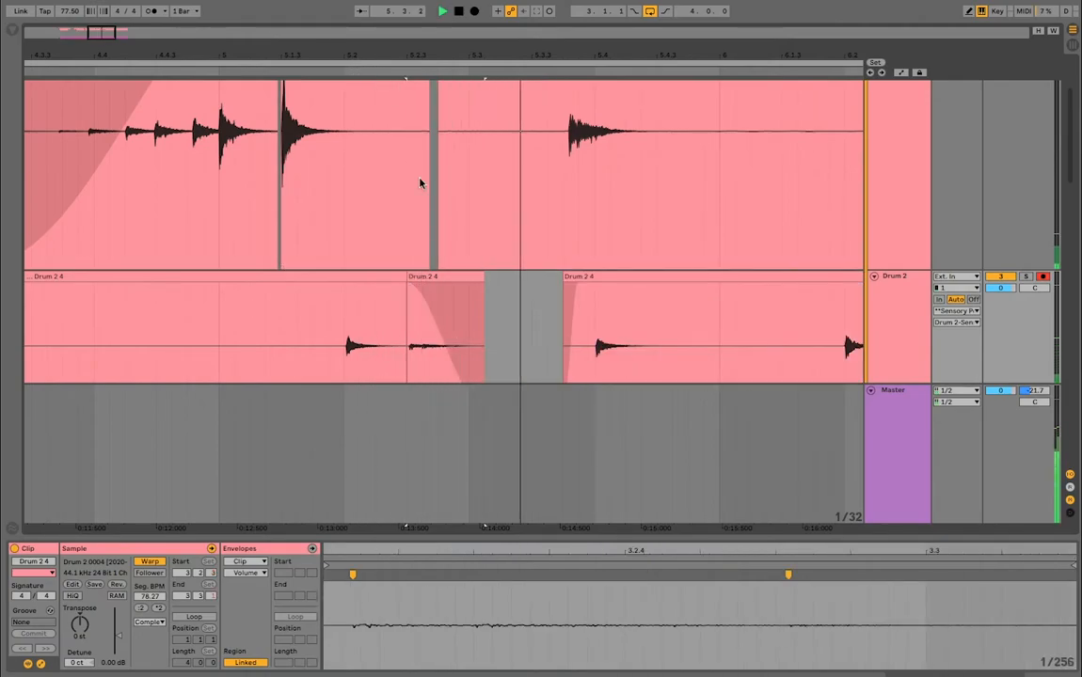
{"action": "left_click", "coordinate": [290, 71]}
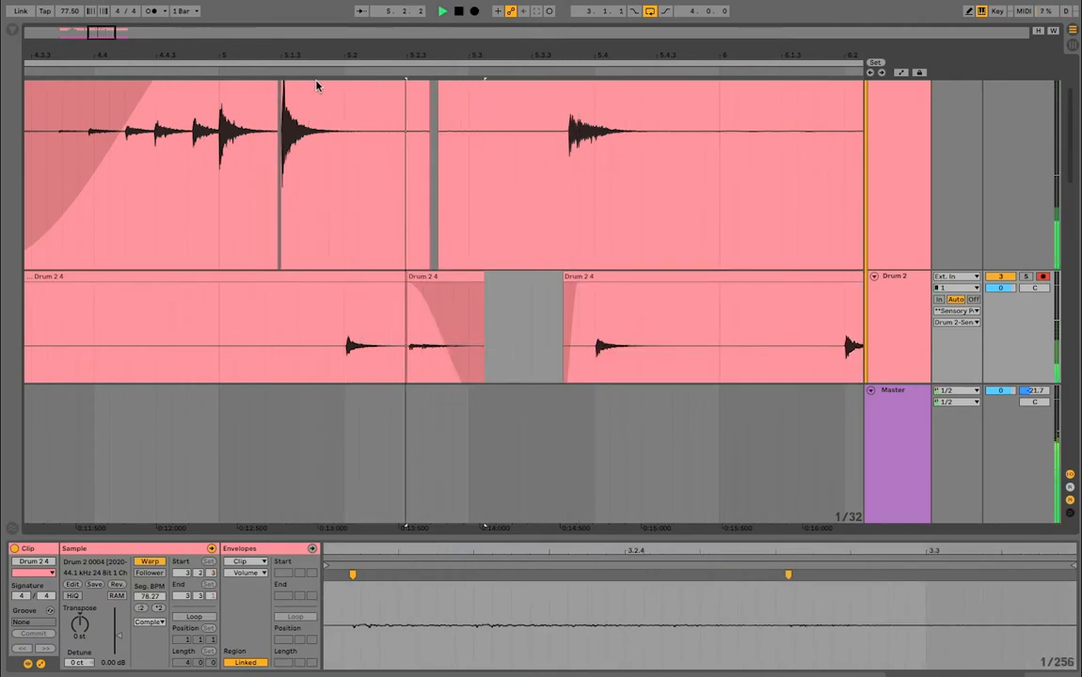
- Tighten the Drum 1 hit before 5.4 with two warp markers, moving the second one earlier to shorten the ring, and audition it
{"action": "key", "text": "space"}
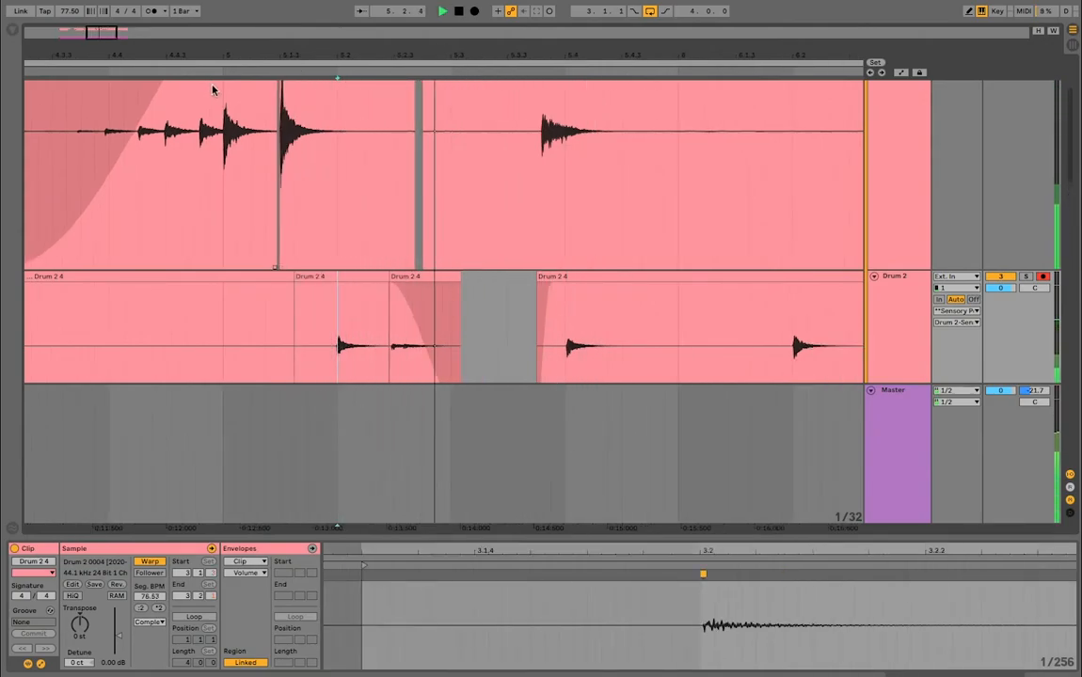
{"action": "key", "text": "space"}
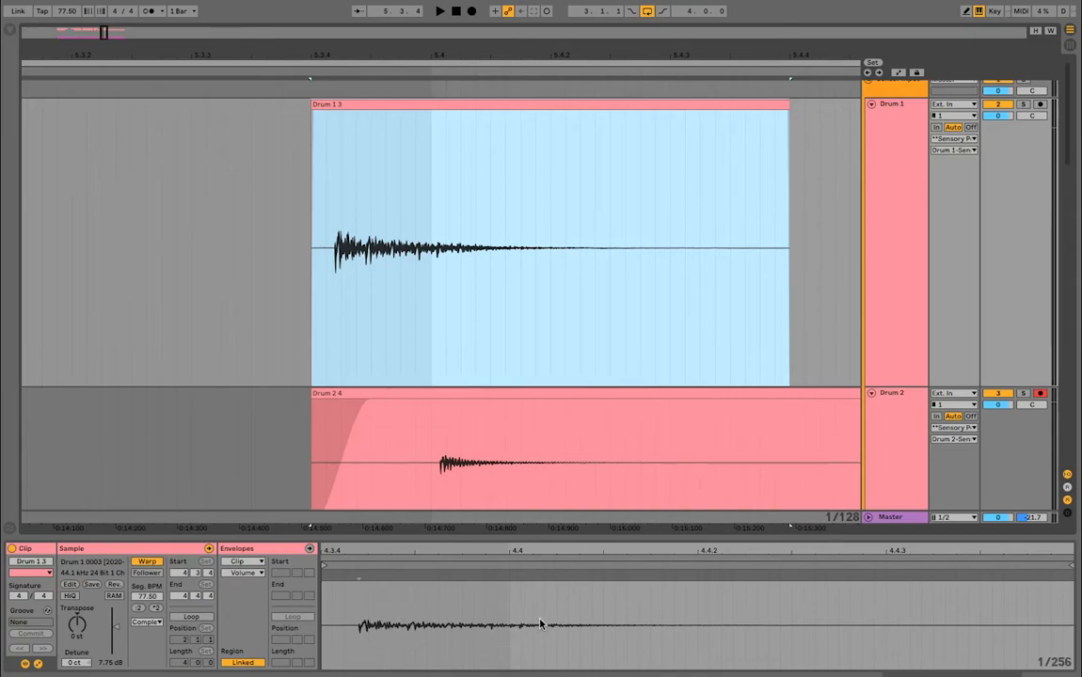
{"action": "left_click", "coordinate": [358, 583]}
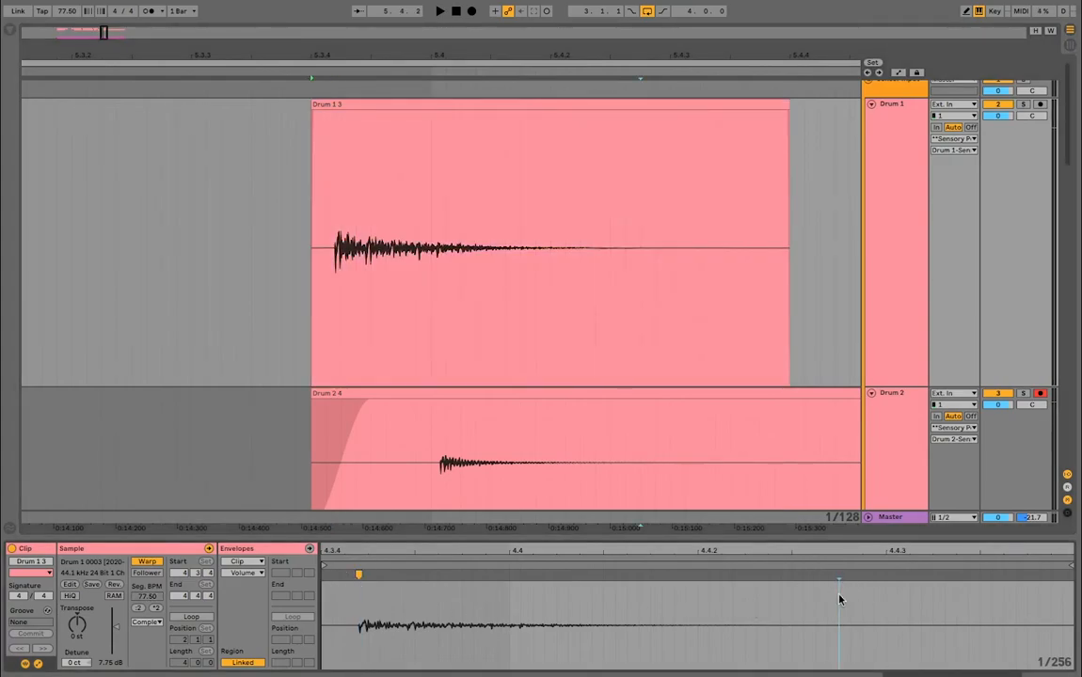
{"action": "left_click_drag", "start_coordinate": [838, 577], "coordinate": [547, 604]}
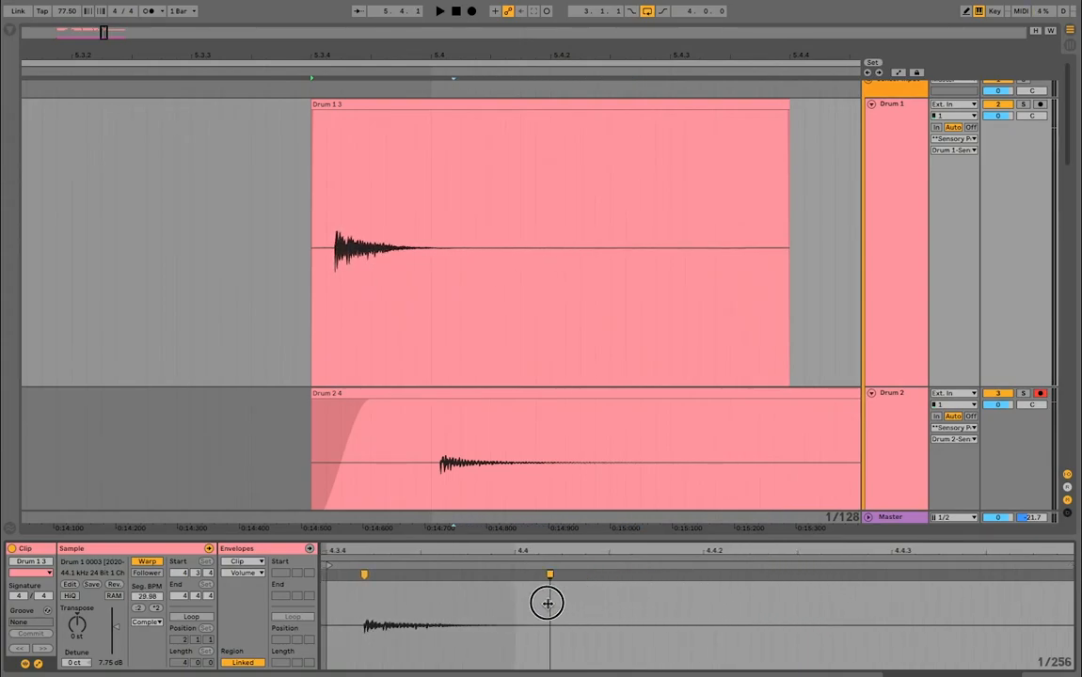
{"action": "left_click", "coordinate": [220, 67]}
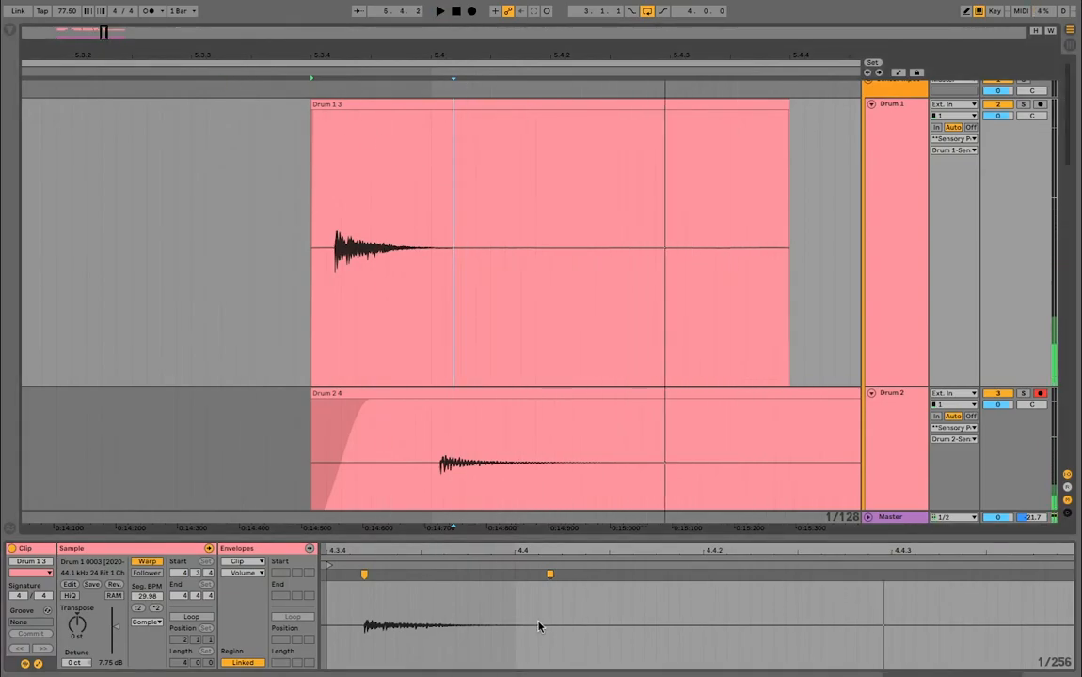
{"action": "left_click_drag", "start_coordinate": [552, 577], "coordinate": [630, 577]}
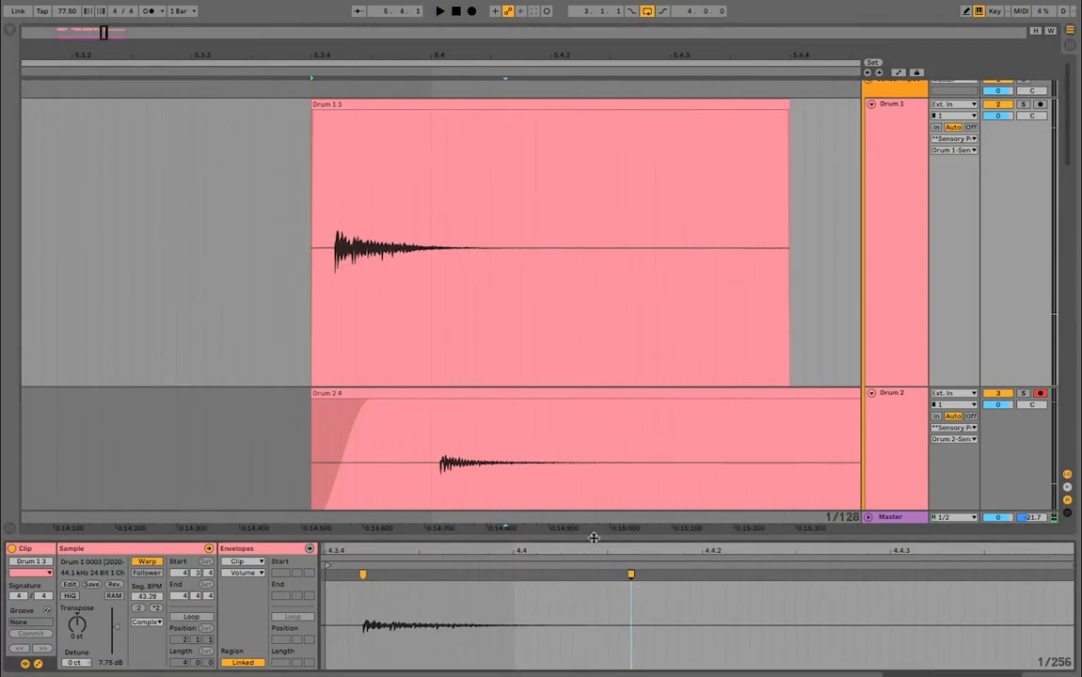
{"action": "left_click", "coordinate": [289, 75]}
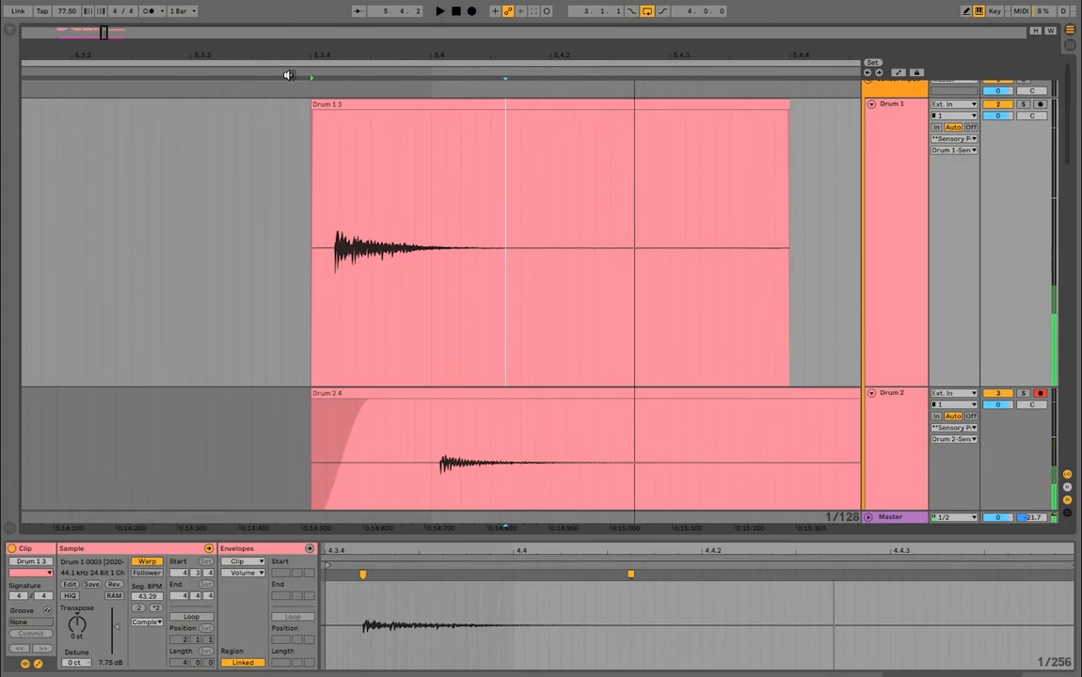
- Add a short fade-in to the Drum 1 clip starting at 5.3.4, ending before its hit, and audition the result
{"action": "left_click_drag", "start_coordinate": [315, 114], "coordinate": [391, 119]}
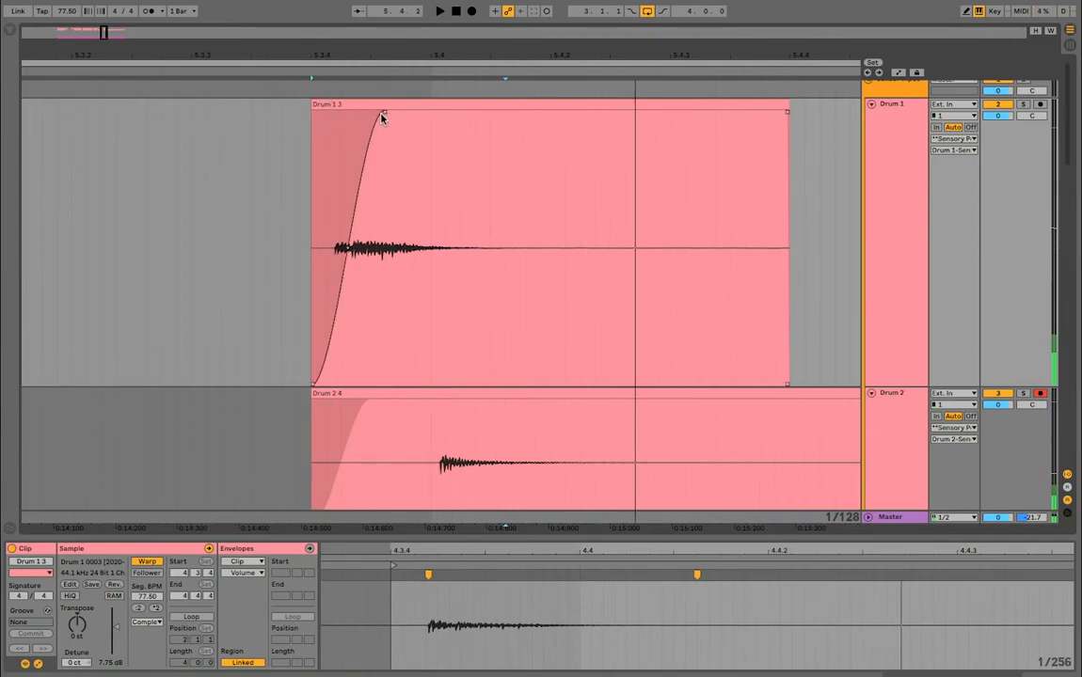
{"action": "left_click_drag", "start_coordinate": [382, 116], "coordinate": [327, 108]}
{"action": "left_click", "coordinate": [247, 70]}
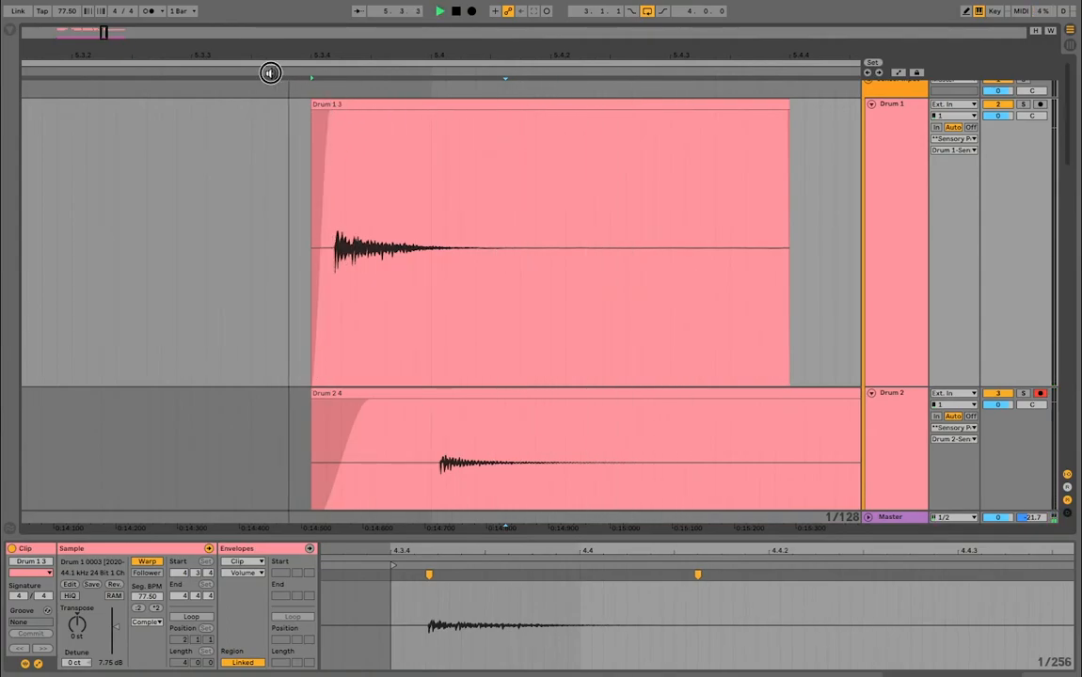
{"action": "left_click_drag", "start_coordinate": [355, 54], "coordinate": [355, 11]}
{"action": "left_click", "coordinate": [268, 61]}
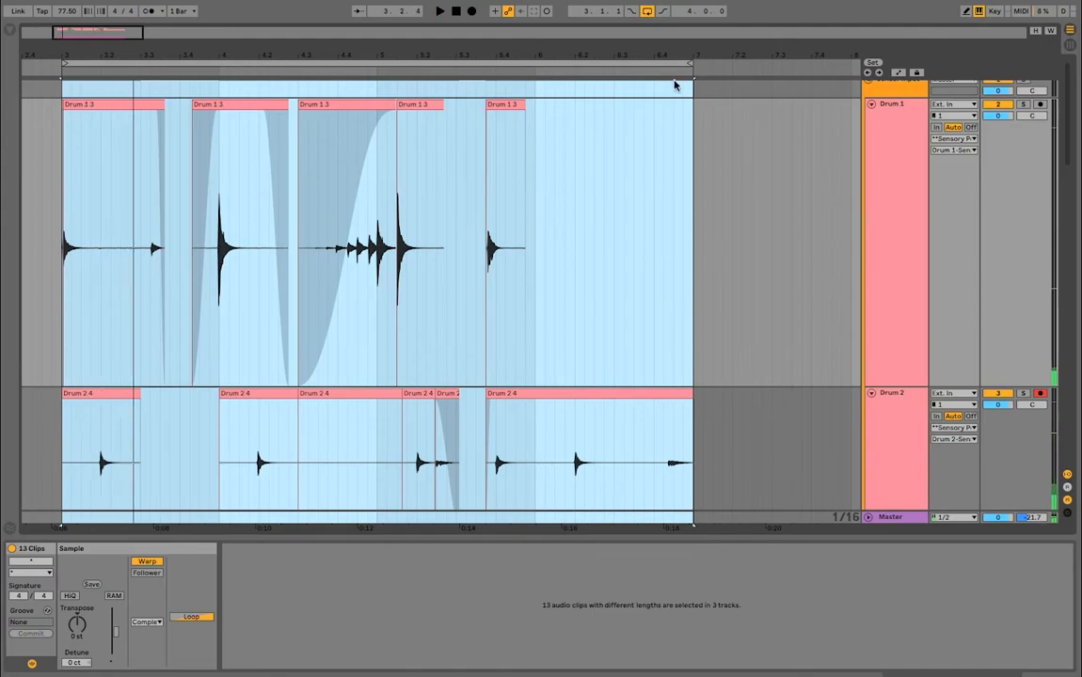
- Warp the last quiet Drum 2 hit earlier so that it starts on 6.4, and play it back
{"action": "mouse_move", "coordinate": [673, 55]}
{"action": "left_mouse_down"}
{"action": "mouse_move", "coordinate": [572, 150]}
{"action": "mouse_move", "coordinate": [530, 141]}
{"action": "left_mouse_up"}
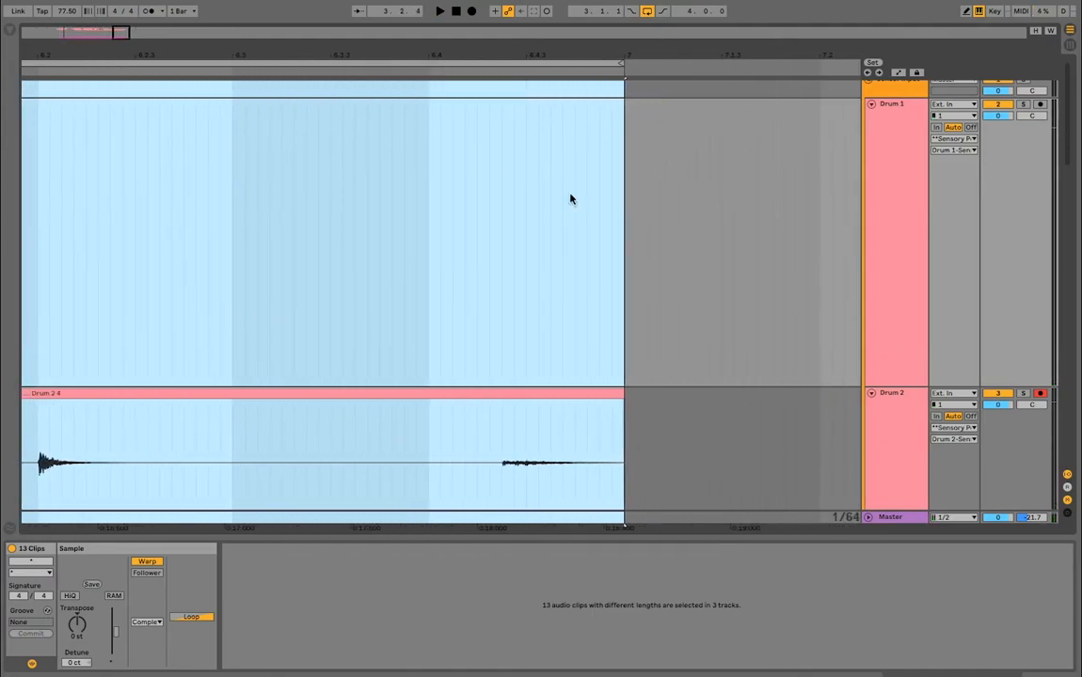
{"action": "left_click", "coordinate": [494, 439]}
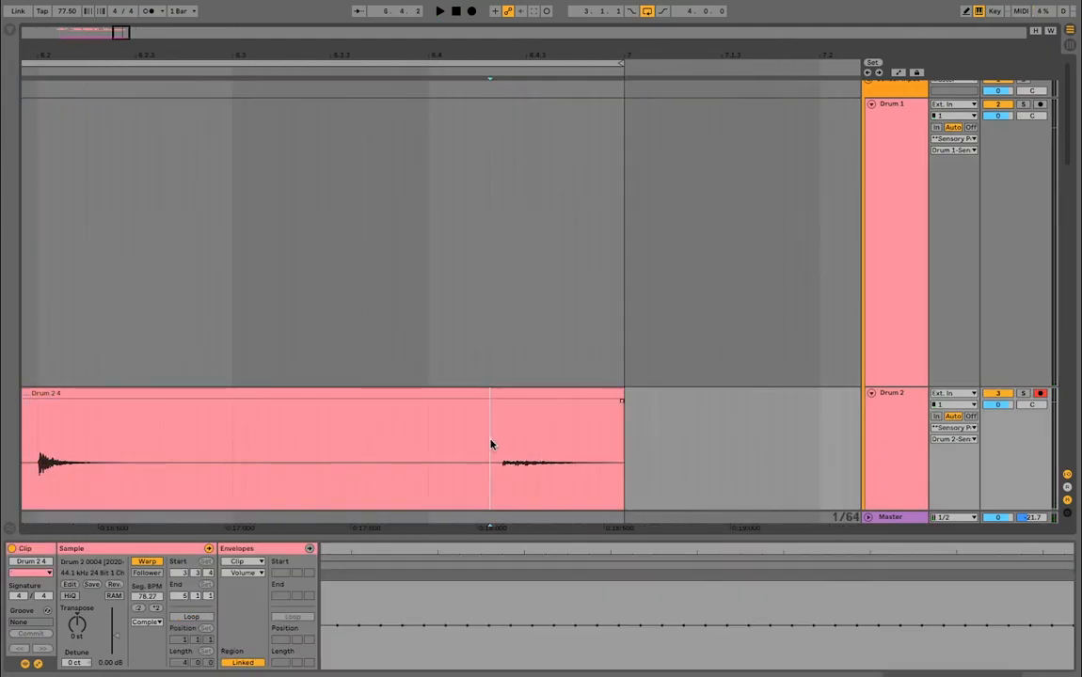
{"action": "left_click", "coordinate": [520, 393]}
{"action": "left_click_drag", "start_coordinate": [760, 547], "coordinate": [489, 615]}
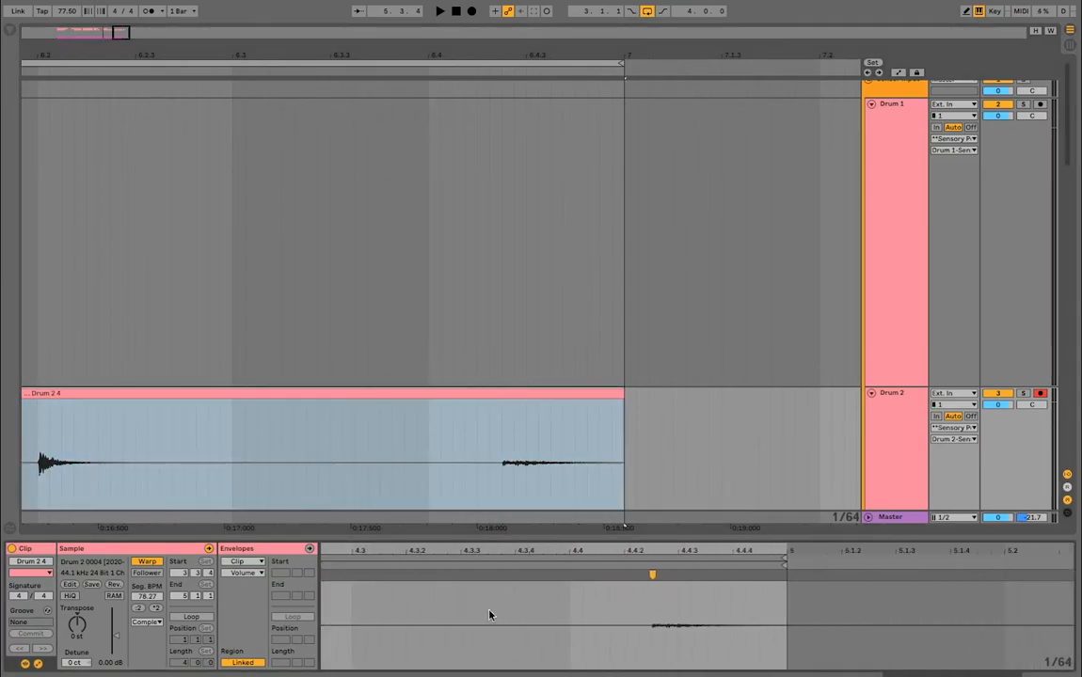
{"action": "left_click", "coordinate": [630, 619]}
{"action": "left_click", "coordinate": [653, 604]}
{"action": "left_click_drag", "start_coordinate": [655, 594], "coordinate": [806, 579]}
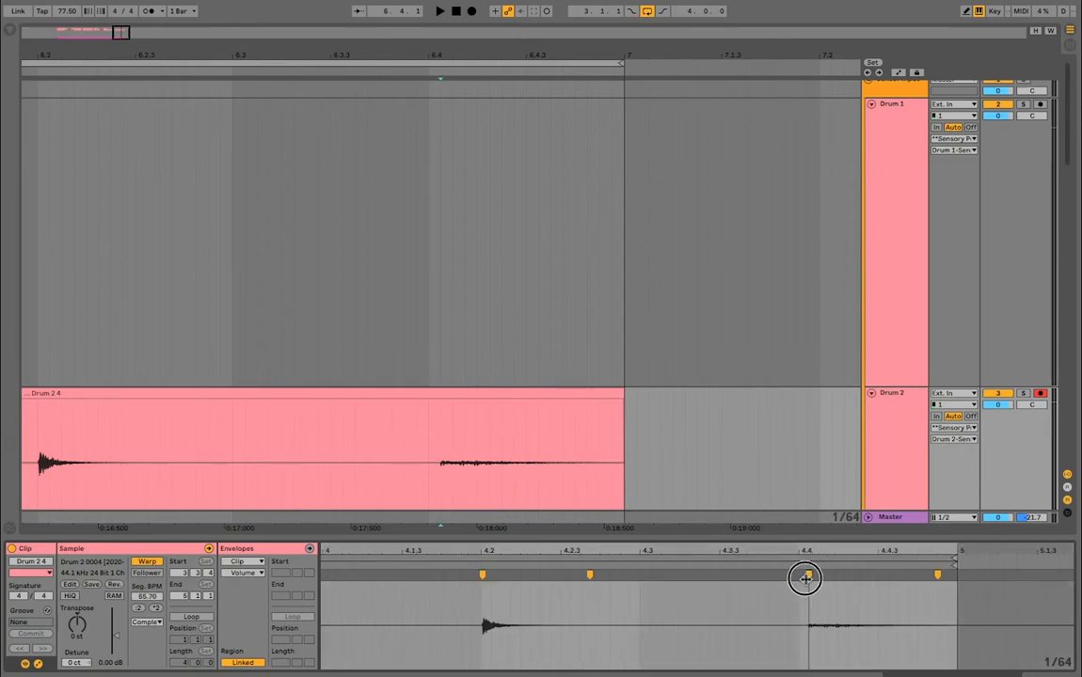
{"action": "key", "text": "space"}
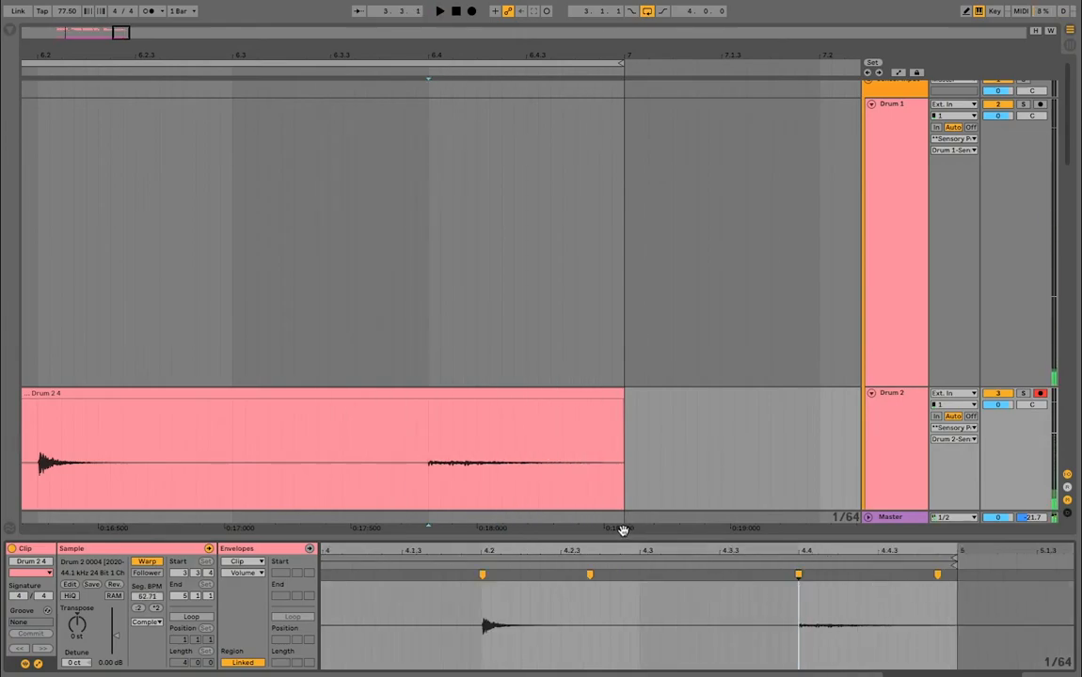
- Split the Drum 2 clip just before 6.4, trim and fade in the start of the last section, and audition it
{"action": "left_click", "coordinate": [397, 484]}
{"action": "key", "text": "super+e"}
{"action": "left_click_drag", "start_coordinate": [394, 395], "coordinate": [486, 411]}
{"action": "left_click", "coordinate": [401, 70]}
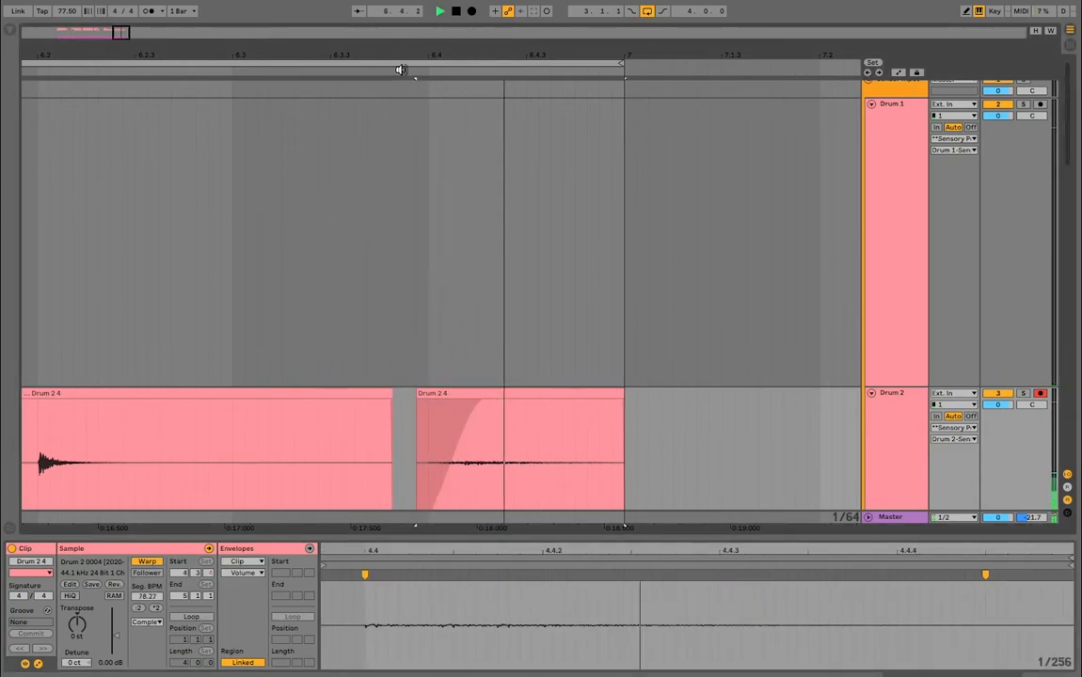
{"action": "left_click", "coordinate": [393, 69]}
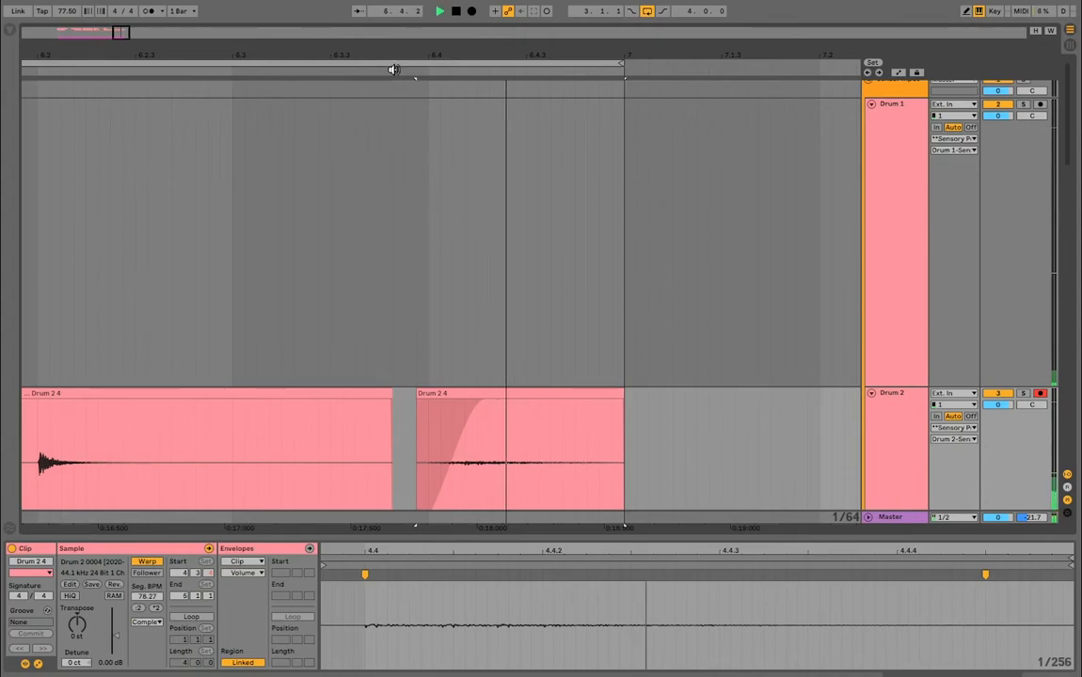
{"action": "left_click", "coordinate": [393, 69]}
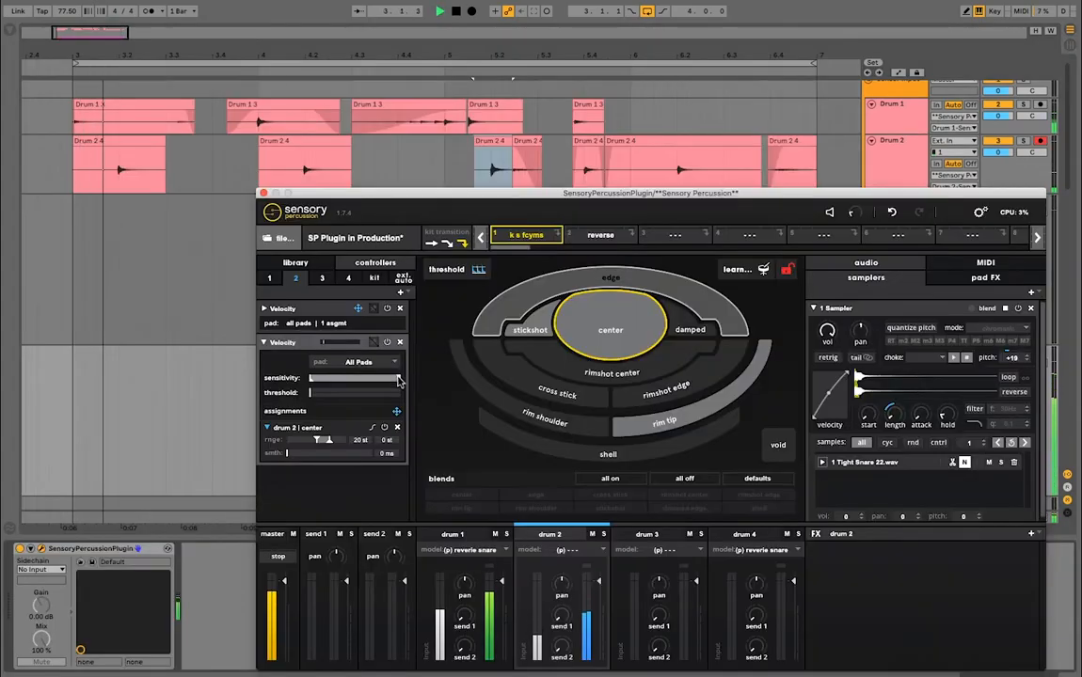
- Narrow the sensitivity range of the expanded All Pads Velocity controller from both ends, and close the Sensory Percussion plugin window
{"action": "left_click_drag", "start_coordinate": [398, 379], "coordinate": [369, 390]}
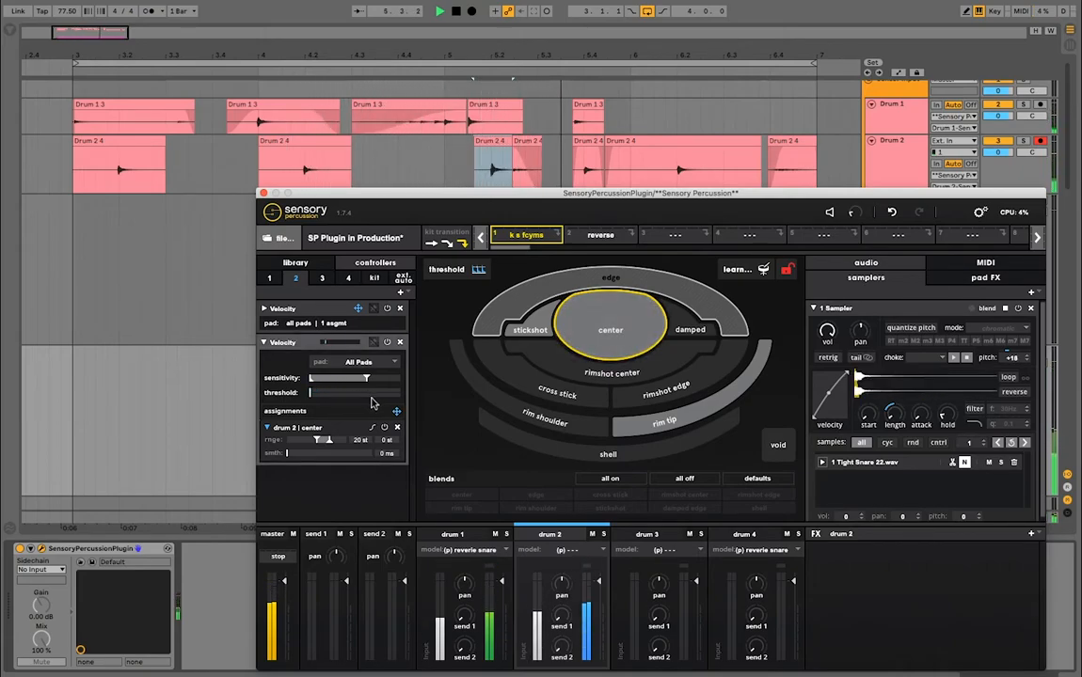
{"action": "left_click", "coordinate": [317, 378]}
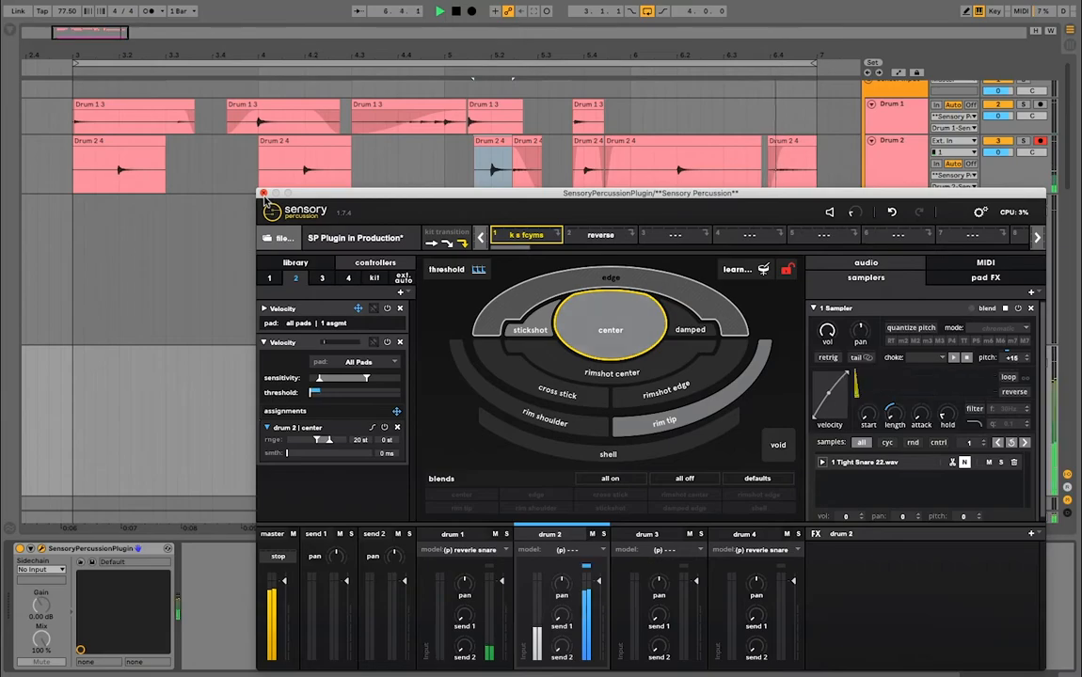
{"action": "left_click", "coordinate": [264, 194]}
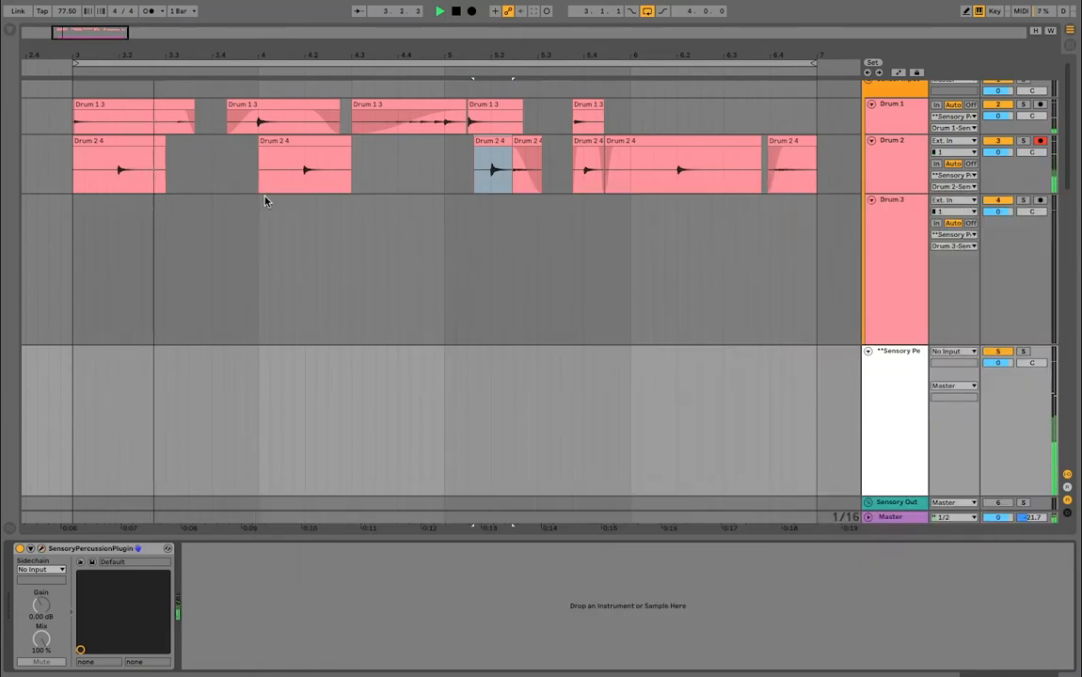
- Stop playback, fit all tracks to the arrangement height, disarm Drum 2 and arm Drum 2 Out for recording
{"action": "key", "text": "space"}
{"action": "key", "text": "h"}
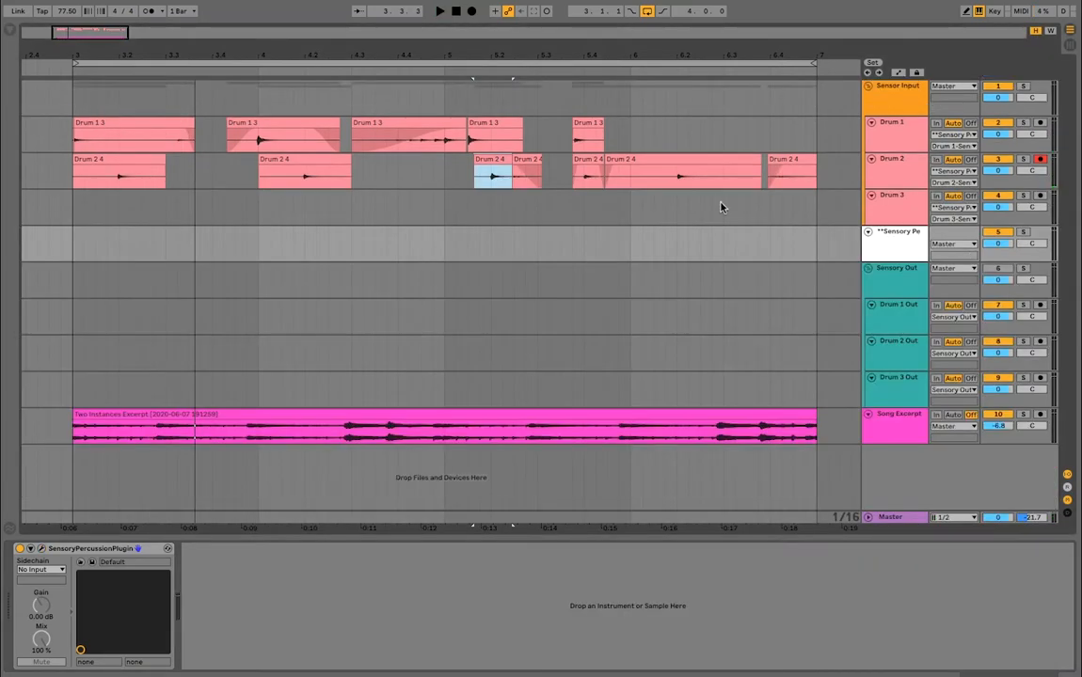
{"action": "left_click", "coordinate": [1039, 161]}
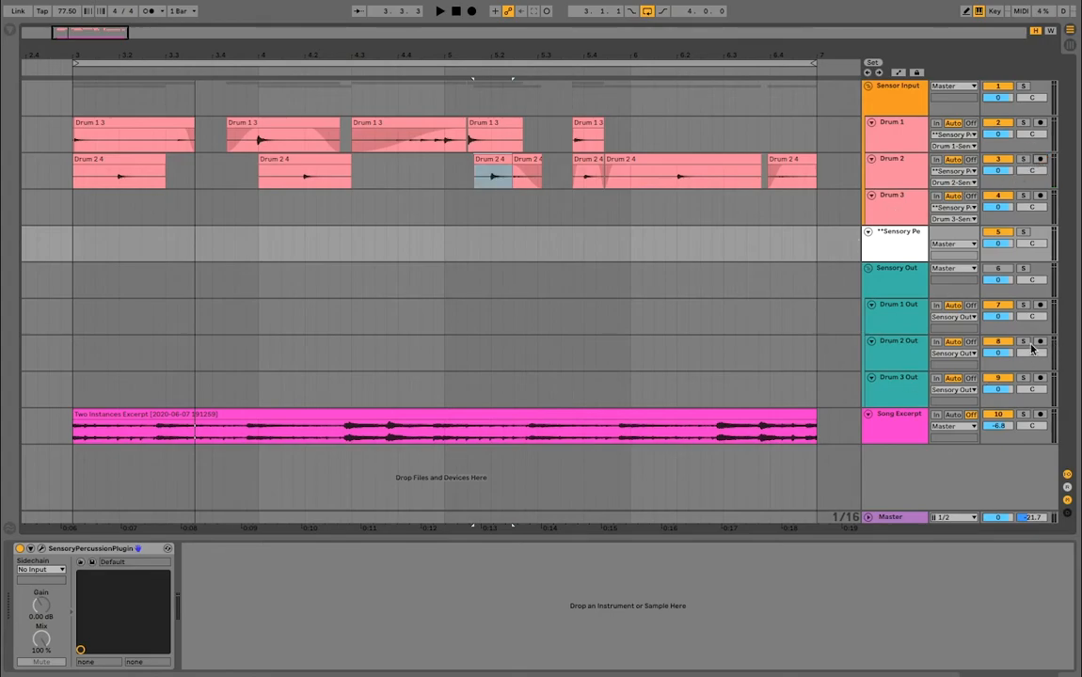
{"action": "left_click", "coordinate": [1039, 343]}
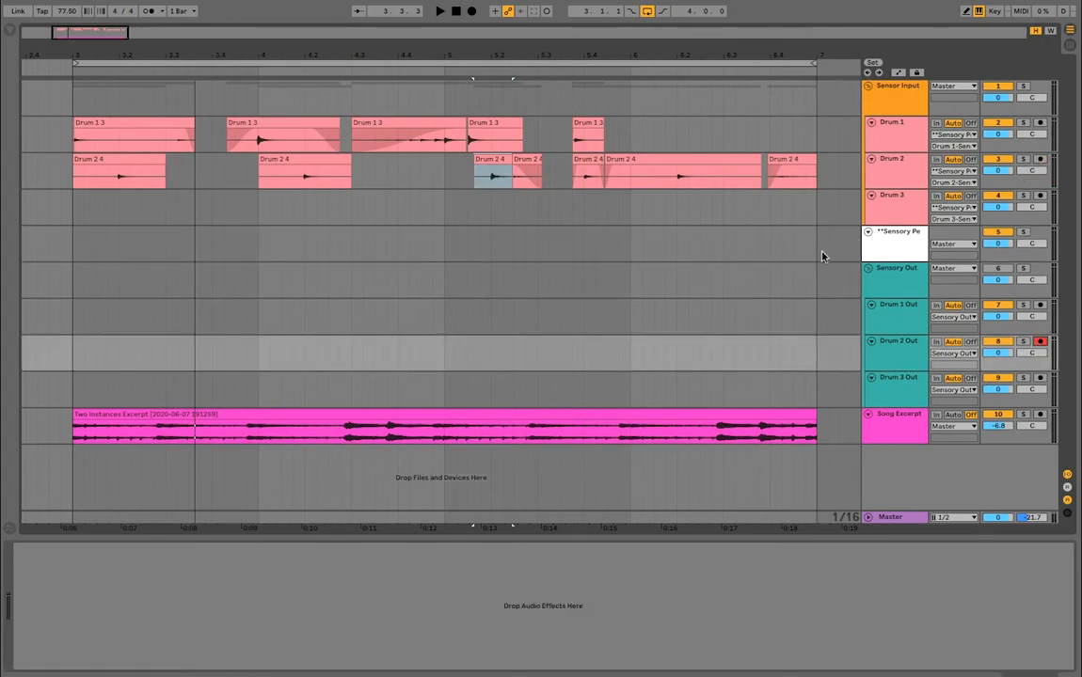
- Record the Sensory Percussion output of the last Drum 2 clip onto Drum 2 Out, from just before 6.4 to bar 7
{"action": "left_click", "coordinate": [798, 162]}
{"action": "left_click", "coordinate": [753, 72]}
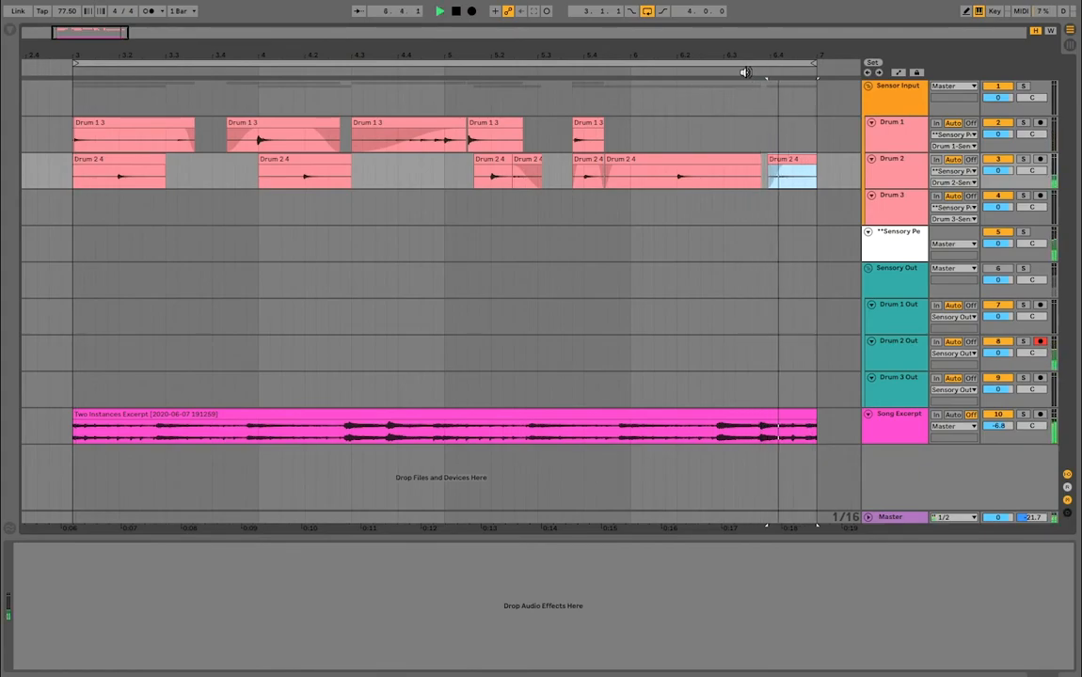
{"action": "left_click", "coordinate": [698, 69]}
{"action": "left_click", "coordinate": [471, 11]}
{"action": "left_click", "coordinate": [457, 12]}
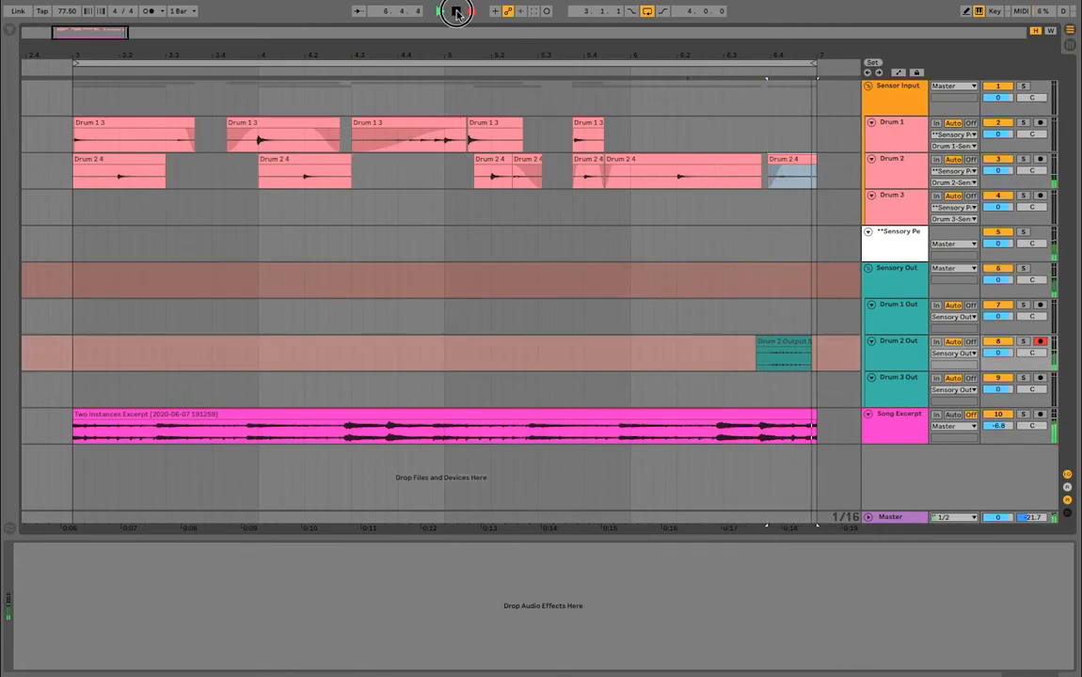
- Deactivate the last Drum 2 clip and play back the recorded output from about 6.3
{"action": "left_click", "coordinate": [800, 157]}
{"action": "key", "text": "0"}
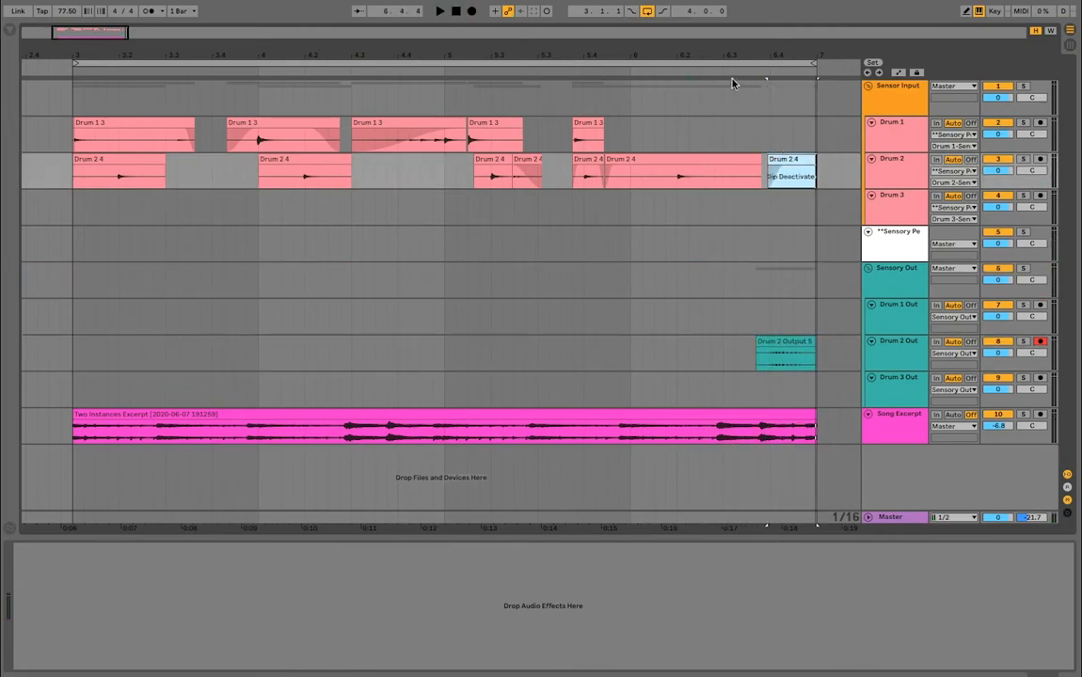
{"action": "left_click", "coordinate": [732, 74]}
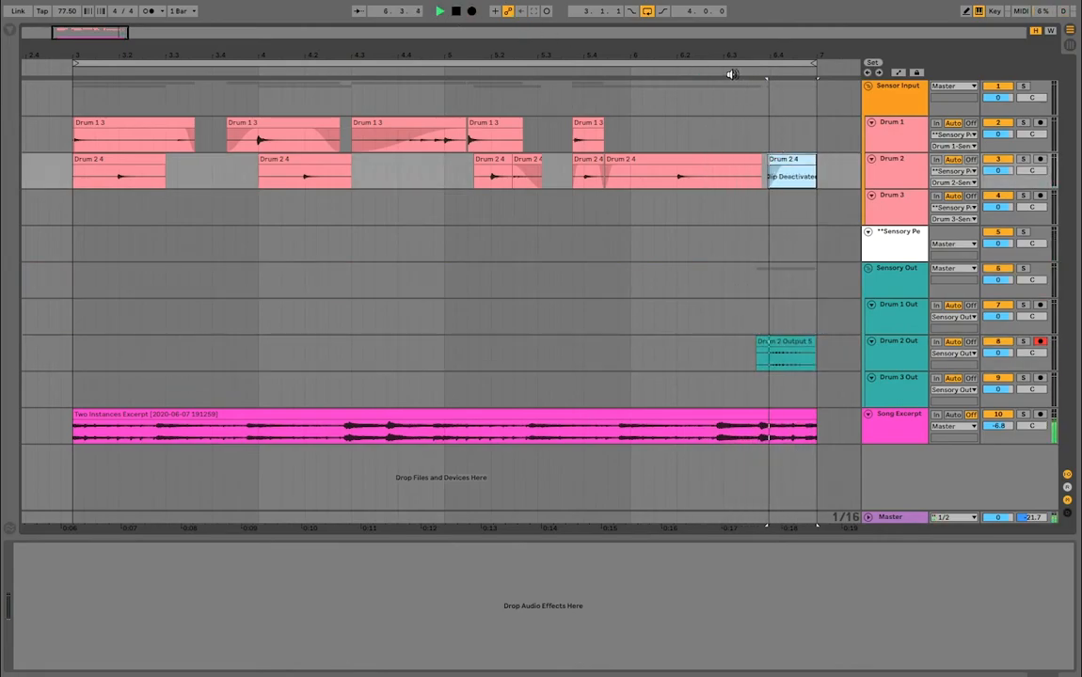
- Trim the start of the recorded Drum 2 Out clip to just after 6.4, and shape it with long fades in and out
{"action": "left_click_drag", "start_coordinate": [753, 45], "coordinate": [698, 175]}
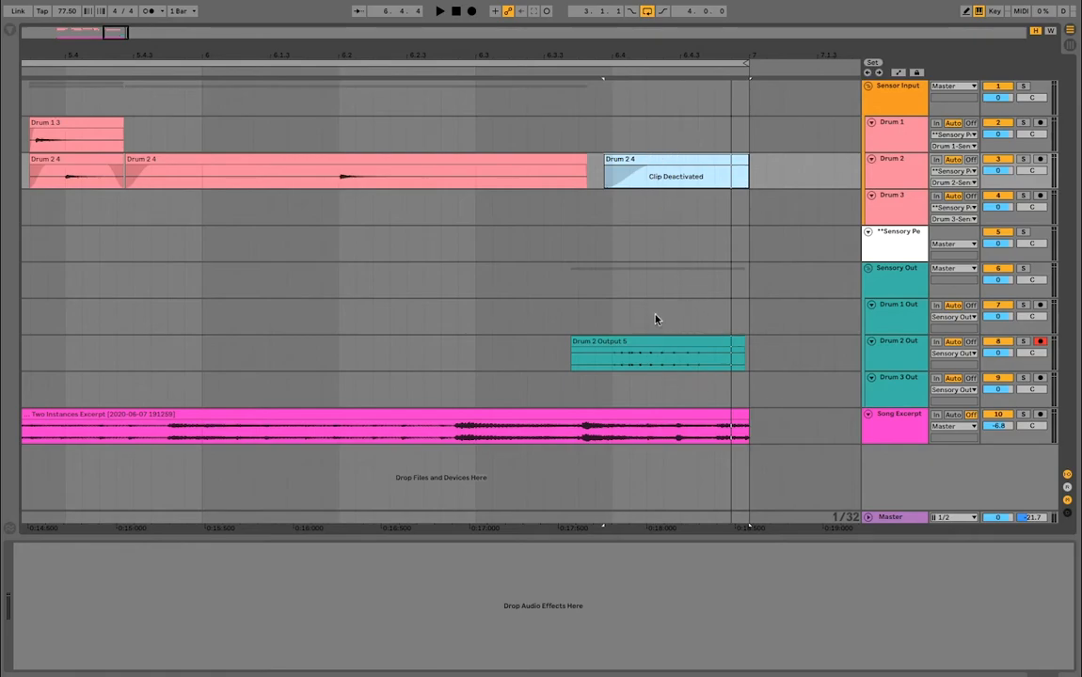
{"action": "left_click_drag", "start_coordinate": [514, 44], "coordinate": [551, 8]}
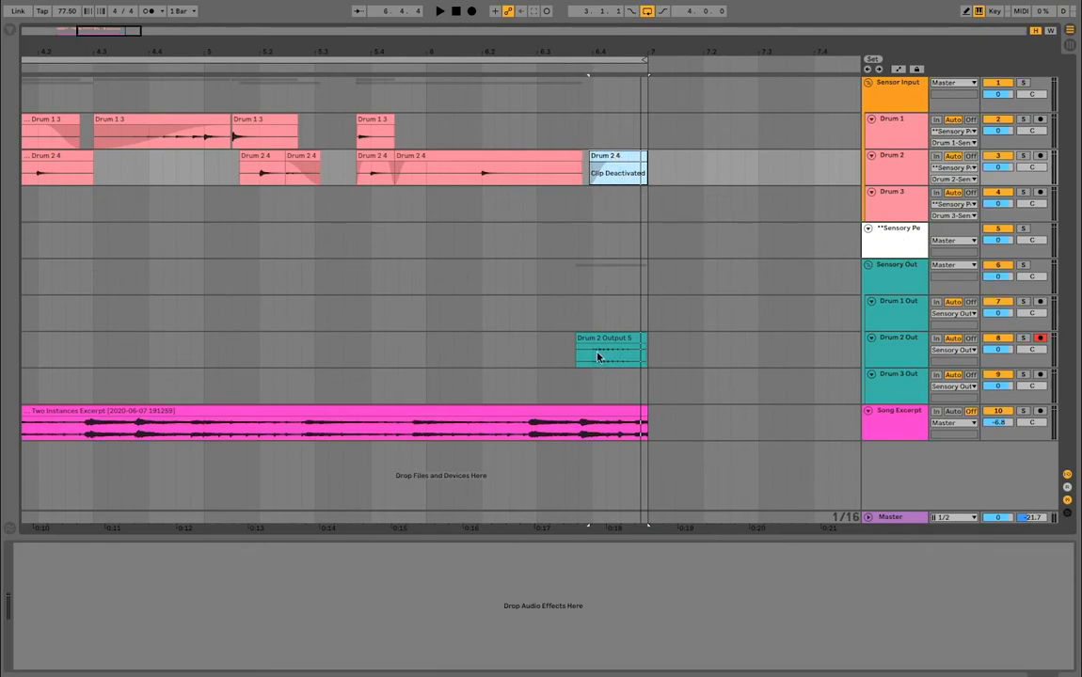
{"action": "left_click_drag", "start_coordinate": [606, 43], "coordinate": [532, 127]}
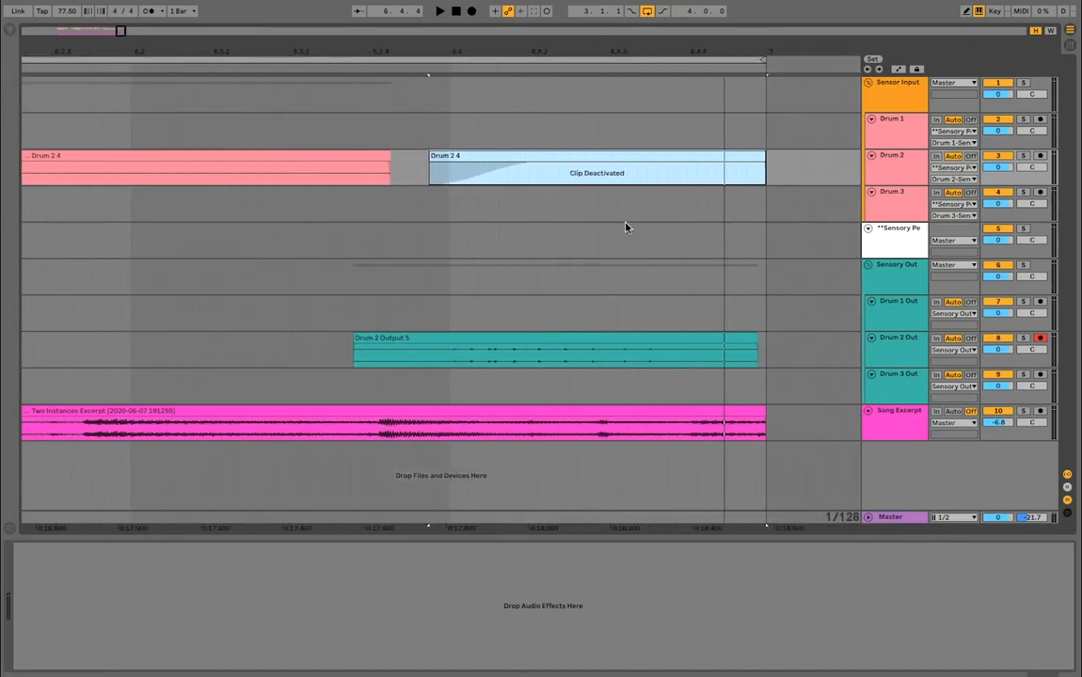
{"action": "left_click", "coordinate": [600, 336]}
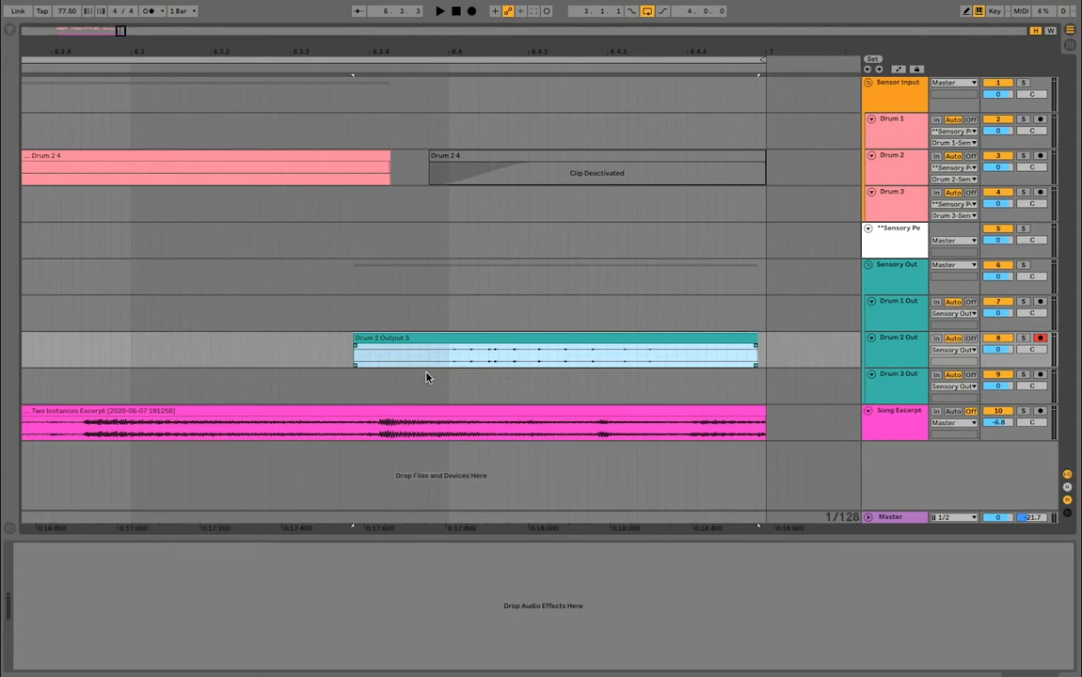
{"action": "left_click_drag", "start_coordinate": [355, 363], "coordinate": [536, 347]}
{"action": "left_click_drag", "start_coordinate": [755, 346], "coordinate": [568, 345]}
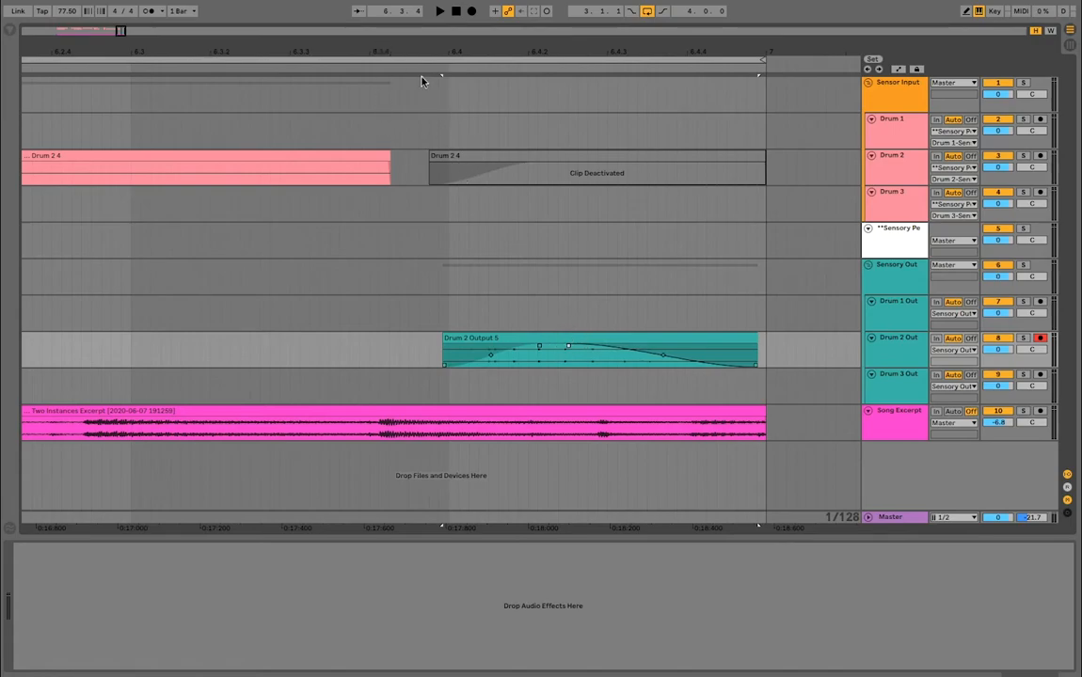
{"action": "key", "text": "space"}
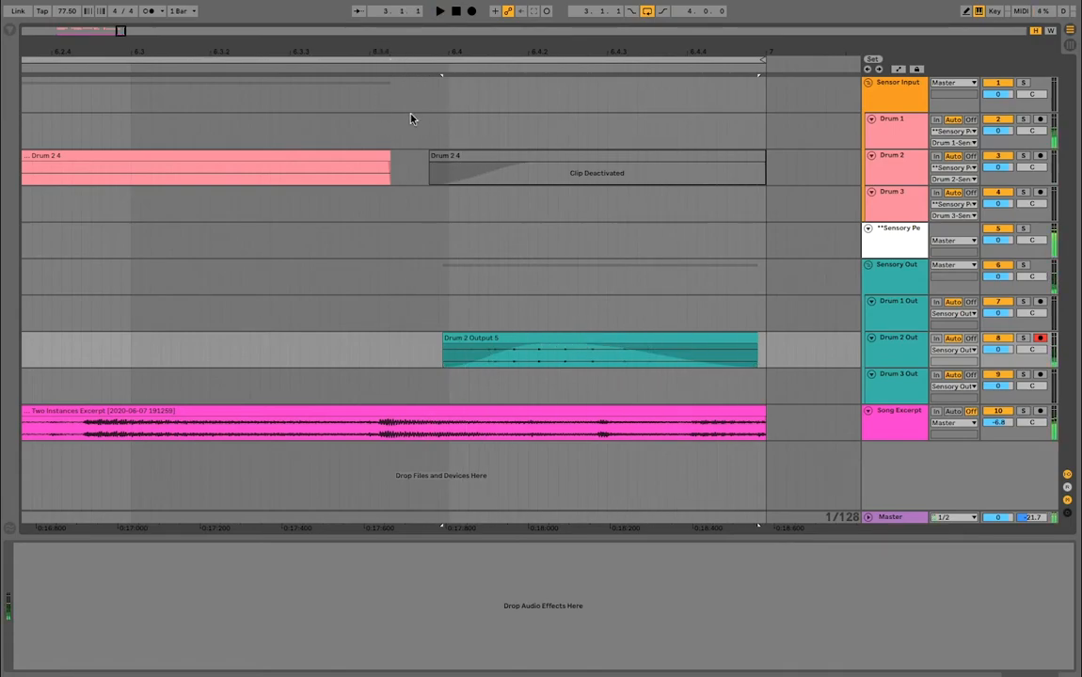
{"action": "left_click_drag", "start_coordinate": [445, 340], "coordinate": [482, 339]}
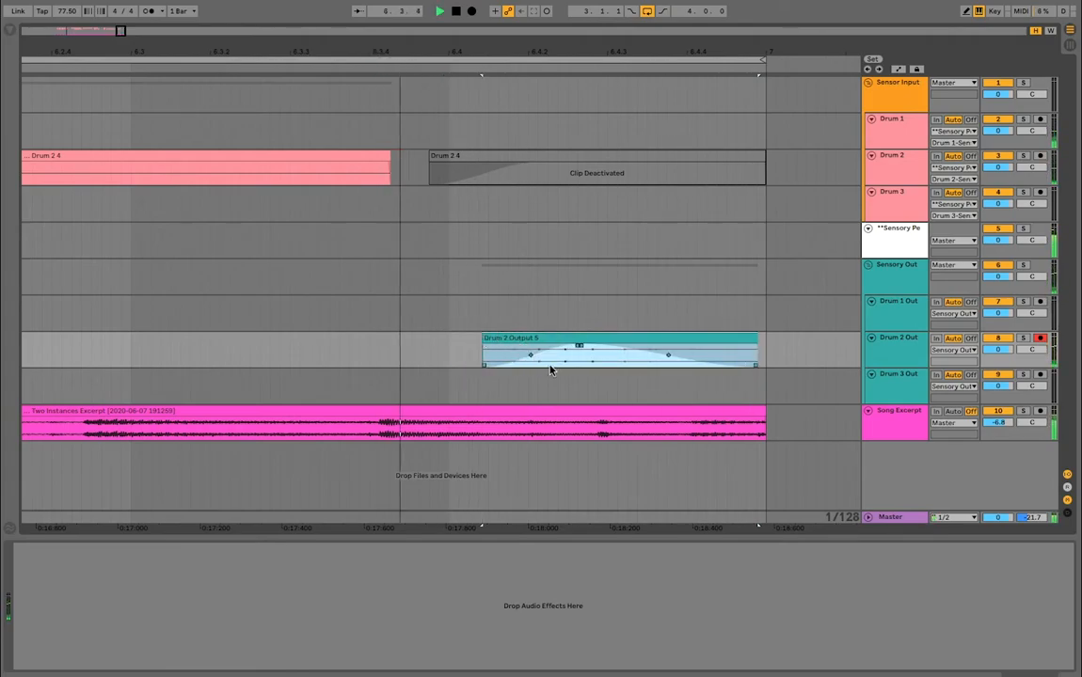
- Move the recorded Drum 2 Out clip earlier to start with the deactivated Drum 2 clip, just before 6.4
{"action": "left_click", "coordinate": [483, 342]}
{"action": "left_click_drag", "start_coordinate": [484, 340], "coordinate": [428, 340]}
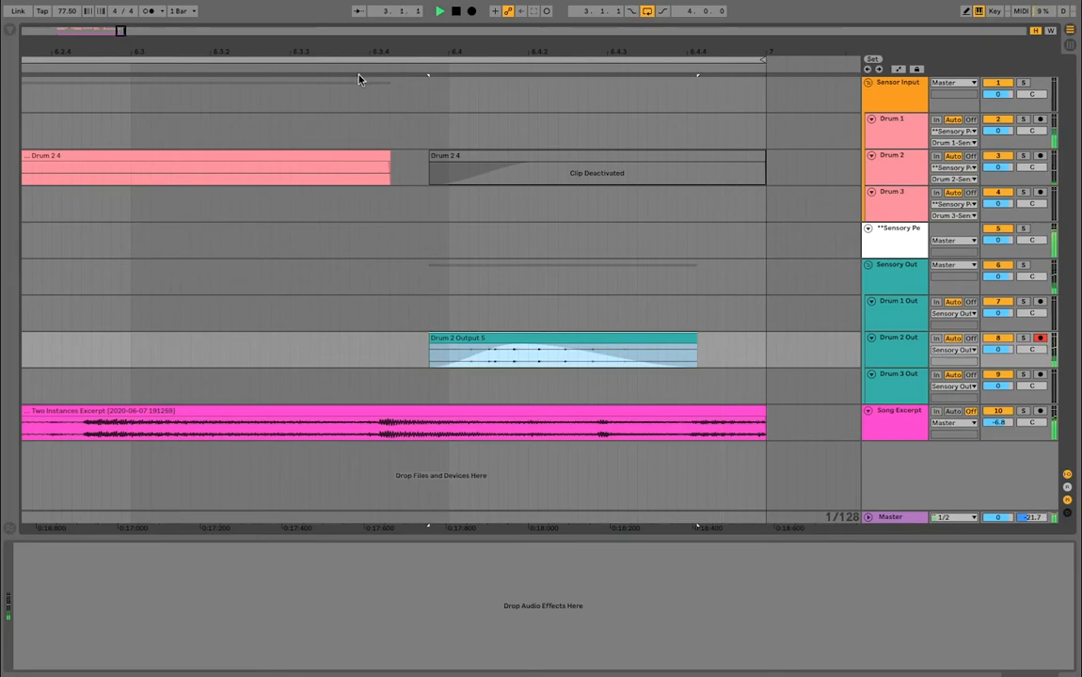
{"action": "left_click_drag", "start_coordinate": [364, 49], "coordinate": [802, 48]}
{"action": "right_click", "coordinate": [363, 48]}
{"action": "right_click", "coordinate": [567, 59]}
{"action": "left_click", "coordinate": [461, 49]}
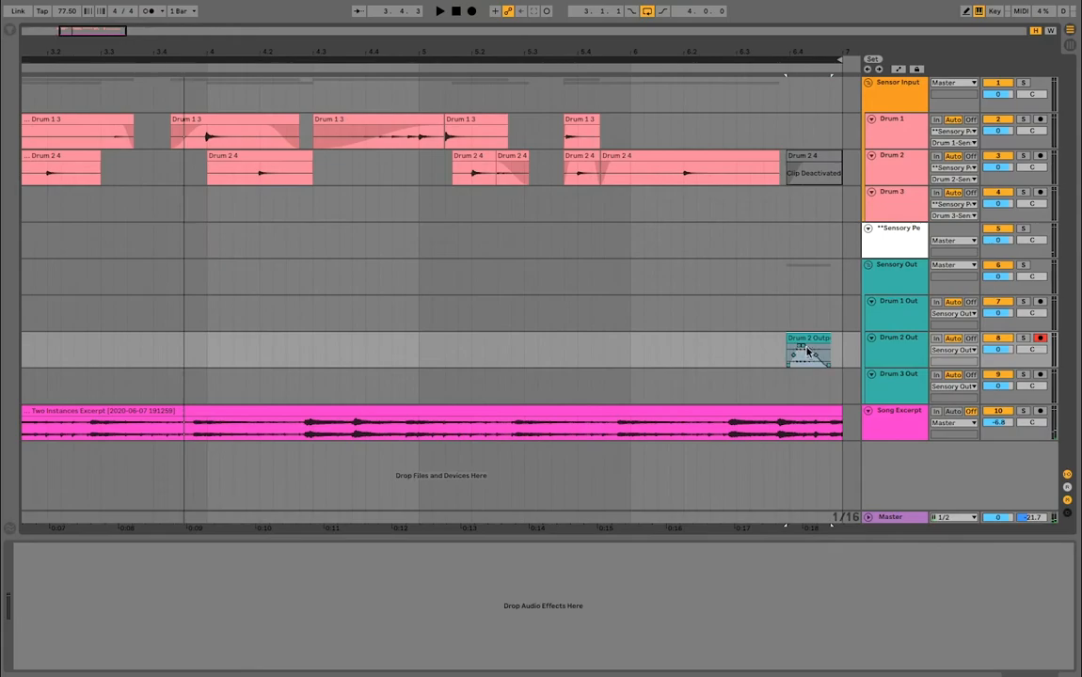
- Record the Drum 2 output from just after bar 5 to about 5.4.3, and deactivate the Drum 2 clip before 5.3
{"action": "left_click", "coordinate": [511, 158]}
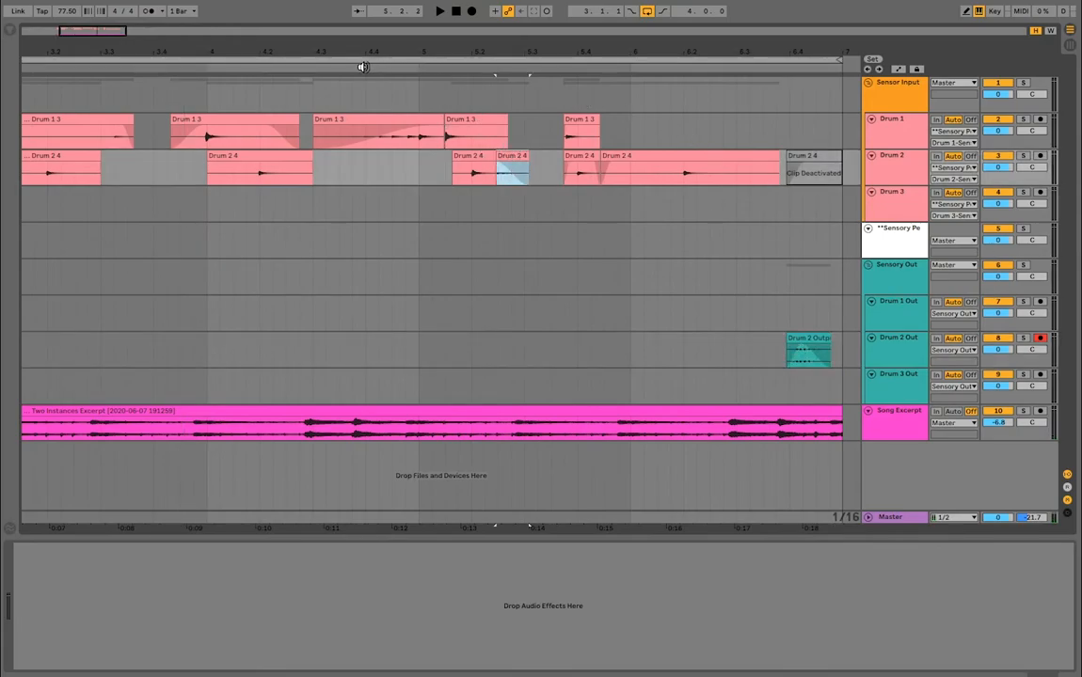
{"action": "left_click", "coordinate": [471, 11]}
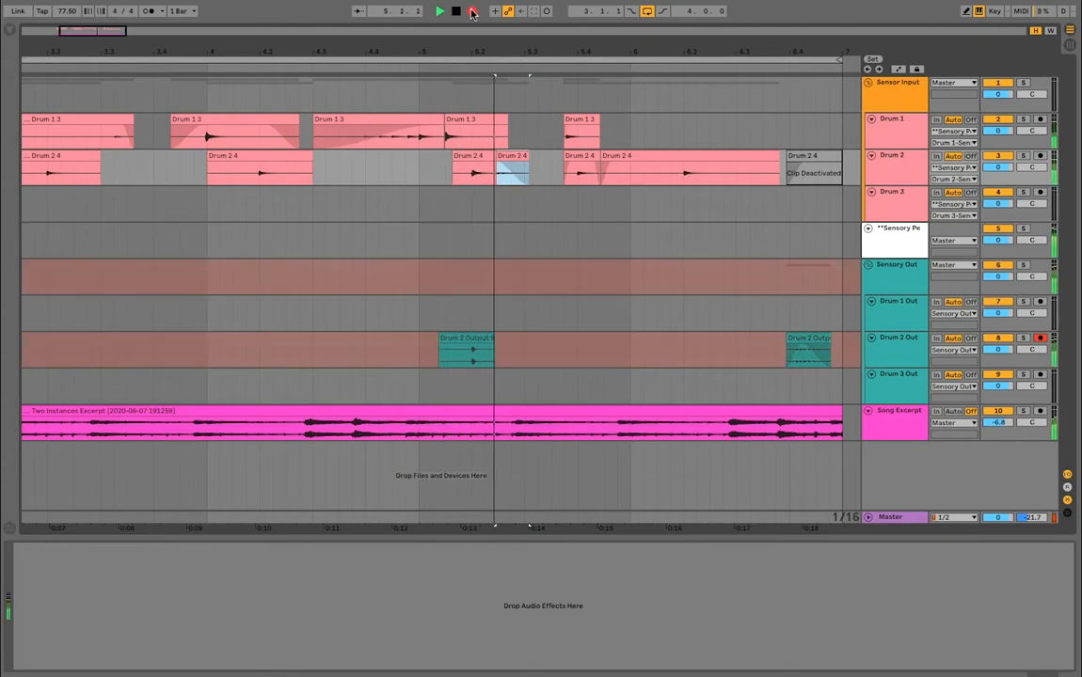
{"action": "key", "text": "space"}
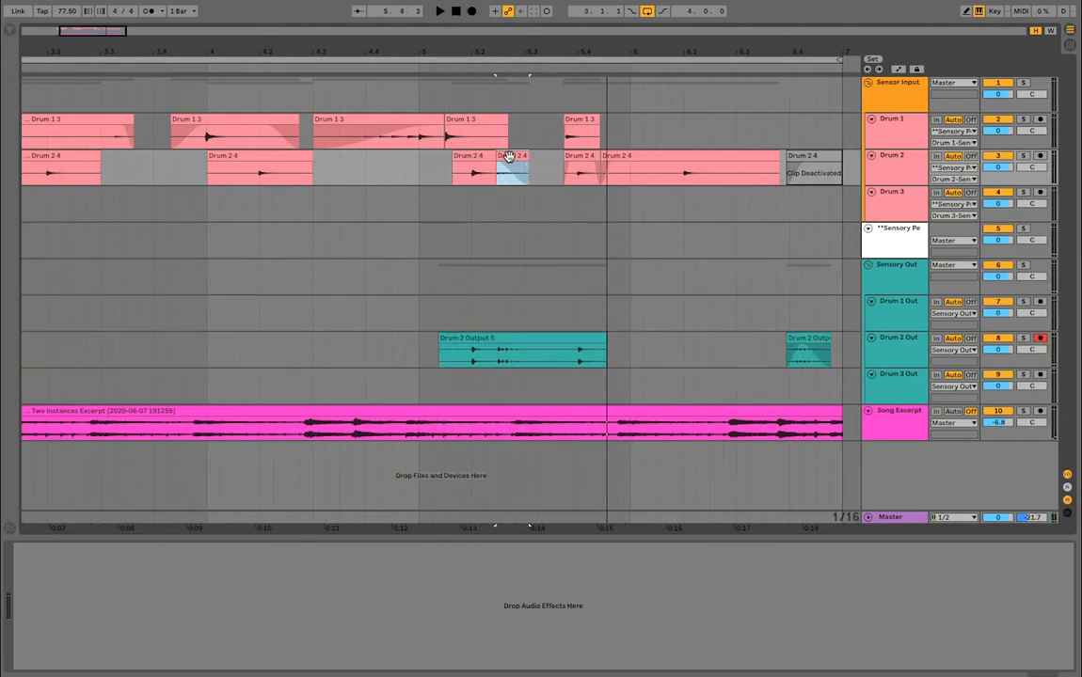
{"action": "key", "text": "0"}
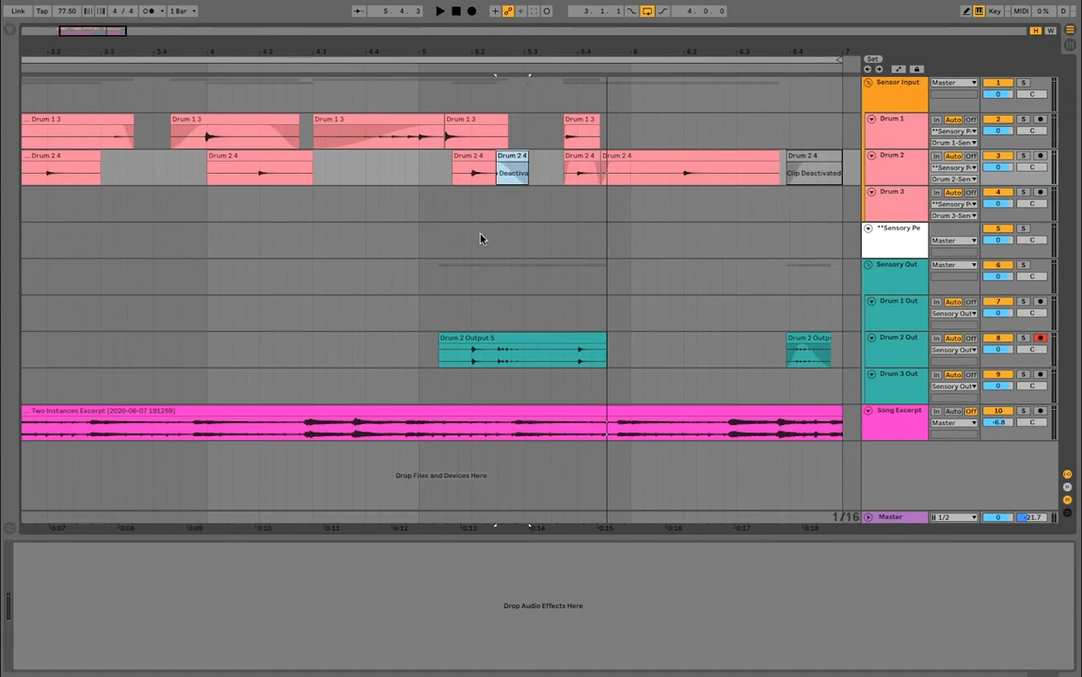
- Trim the new Drum 2 Out recording to run from just before 5.2.3 to about 5.3, auditioning it
{"action": "left_click_drag", "start_coordinate": [445, 341], "coordinate": [485, 338]}
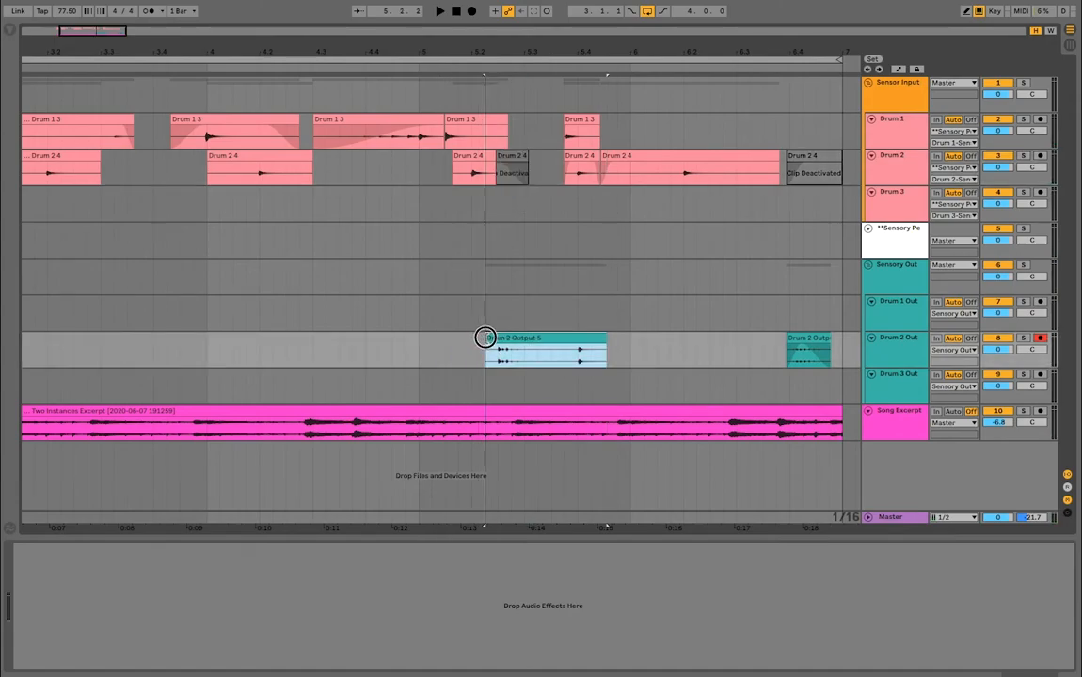
{"action": "left_click_drag", "start_coordinate": [605, 338], "coordinate": [538, 348]}
{"action": "key", "text": "space"}
{"action": "key", "text": "space"}
{"action": "left_click_drag", "start_coordinate": [498, 53], "coordinate": [498, 105]}
{"action": "key", "text": "space"}
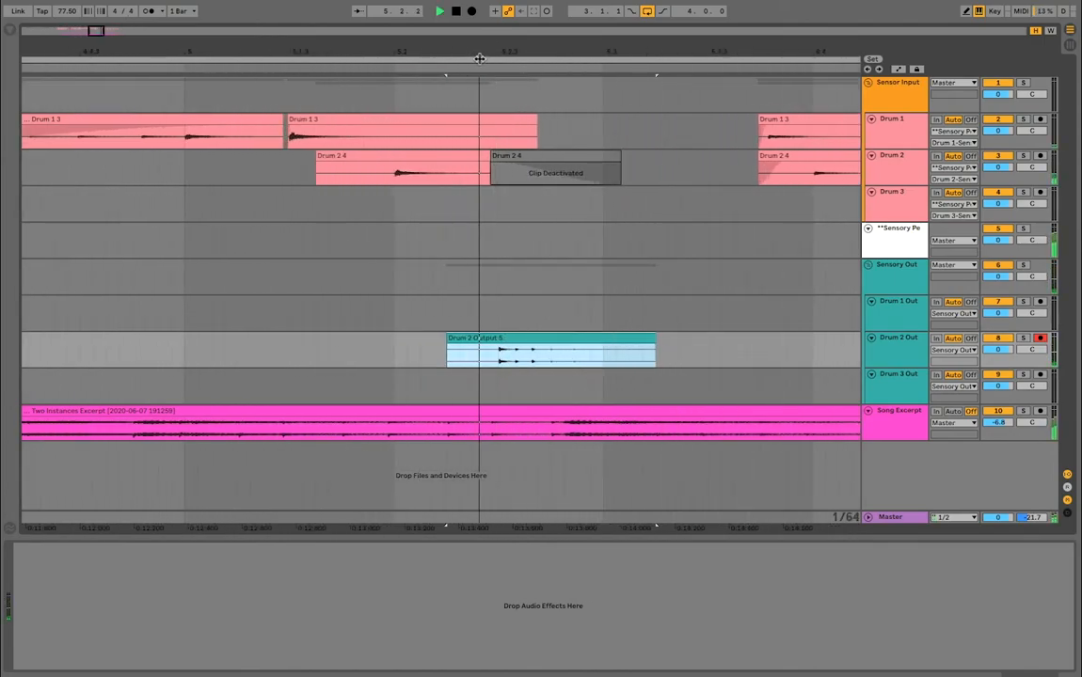
{"action": "left_click_drag", "start_coordinate": [447, 336], "coordinate": [486, 336]}
{"action": "left_click_drag", "start_coordinate": [660, 342], "coordinate": [603, 341]}
- Warp the trimmed Drum 2 Out clip, trying tighter hits before stretching the last warp marker to just after 1.3, and audition it
{"action": "left_click", "coordinate": [564, 340]}
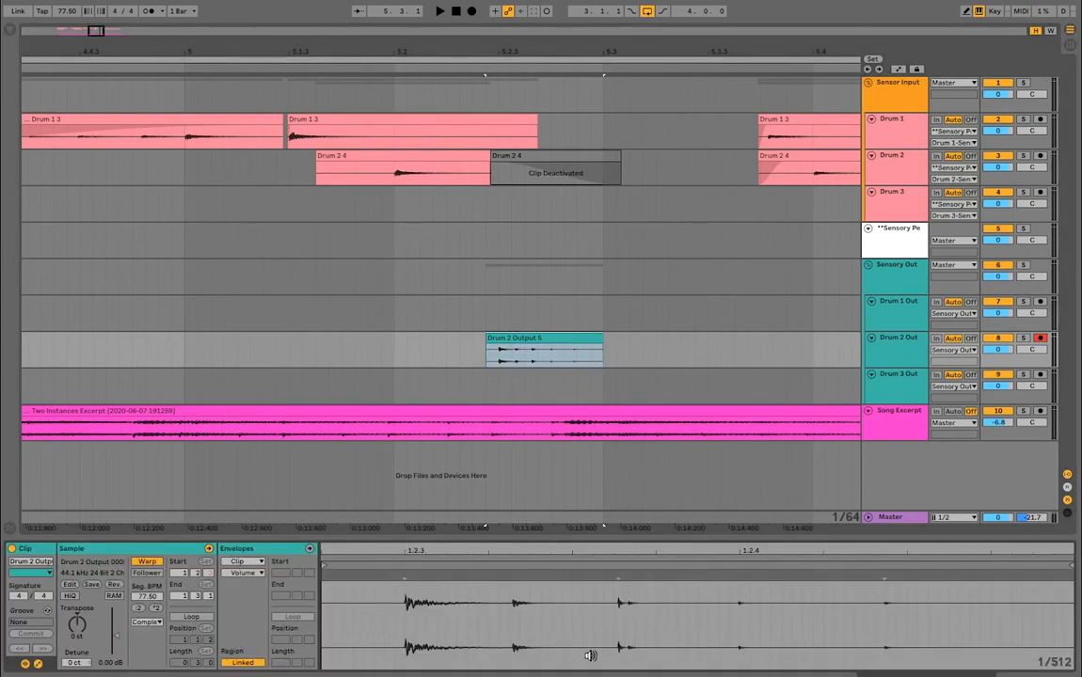
{"action": "left_click_drag", "start_coordinate": [889, 574], "coordinate": [656, 574]}
{"action": "left_click", "coordinate": [343, 71]}
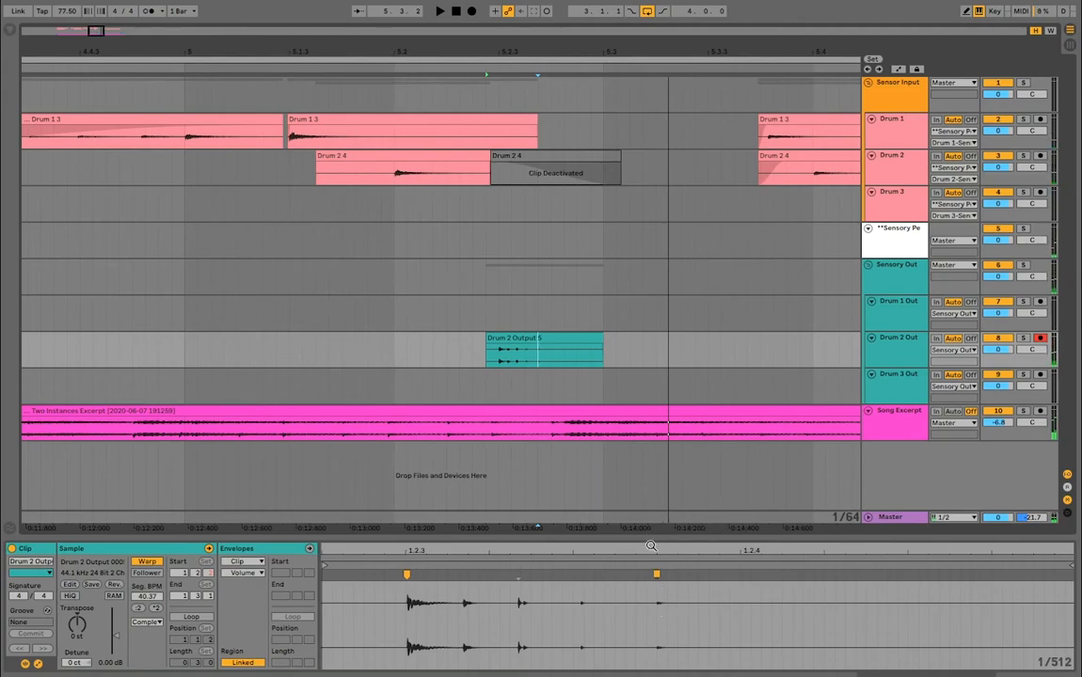
{"action": "left_click_drag", "start_coordinate": [646, 550], "coordinate": [646, 531]}
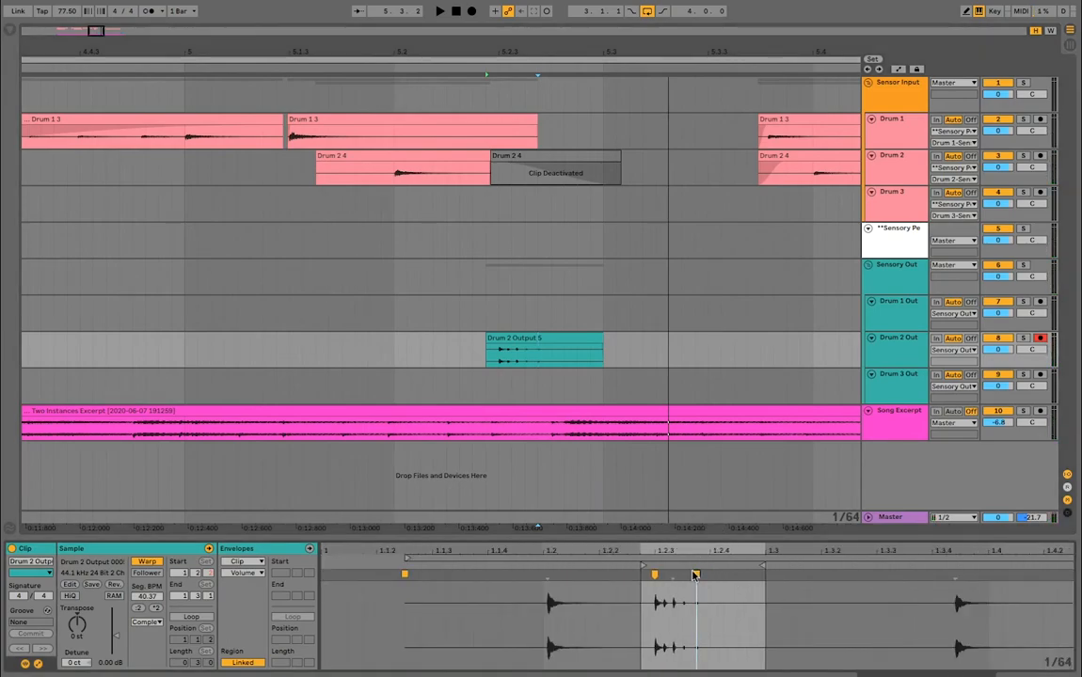
{"action": "left_click_drag", "start_coordinate": [696, 574], "coordinate": [795, 574]}
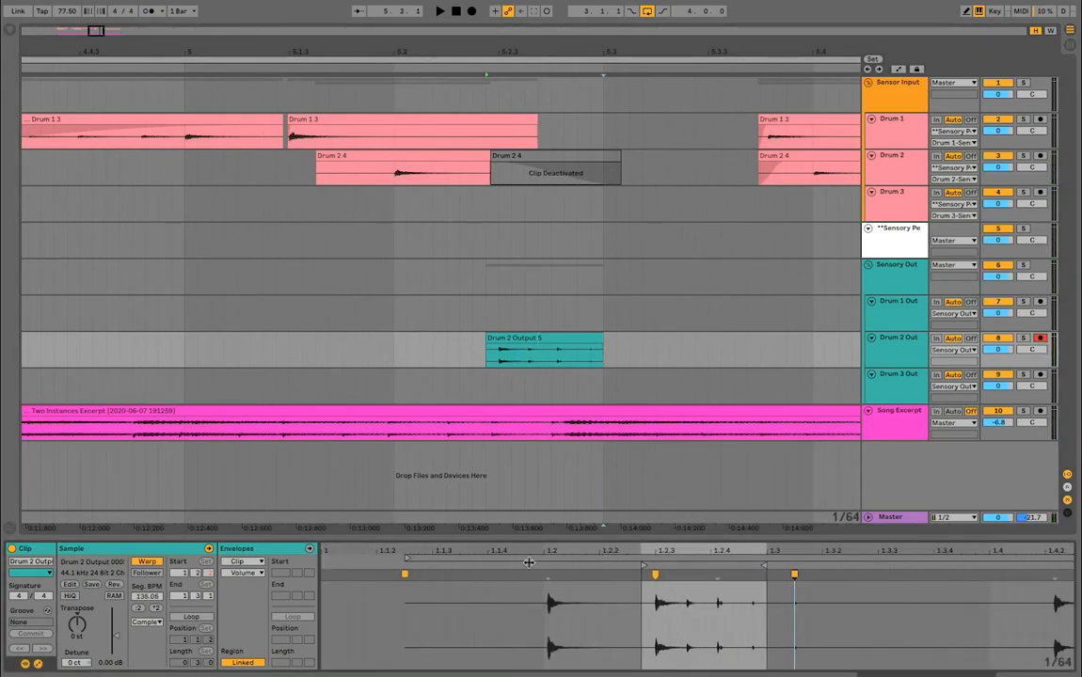
{"action": "left_click", "coordinate": [350, 70]}
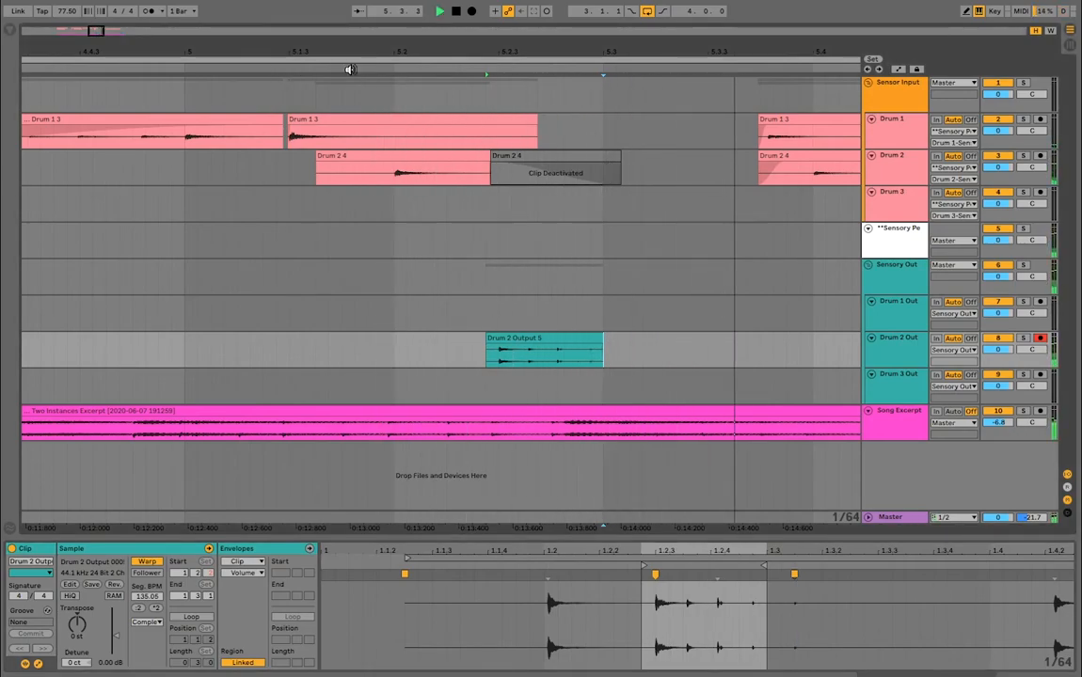
{"action": "left_click", "coordinate": [290, 65]}
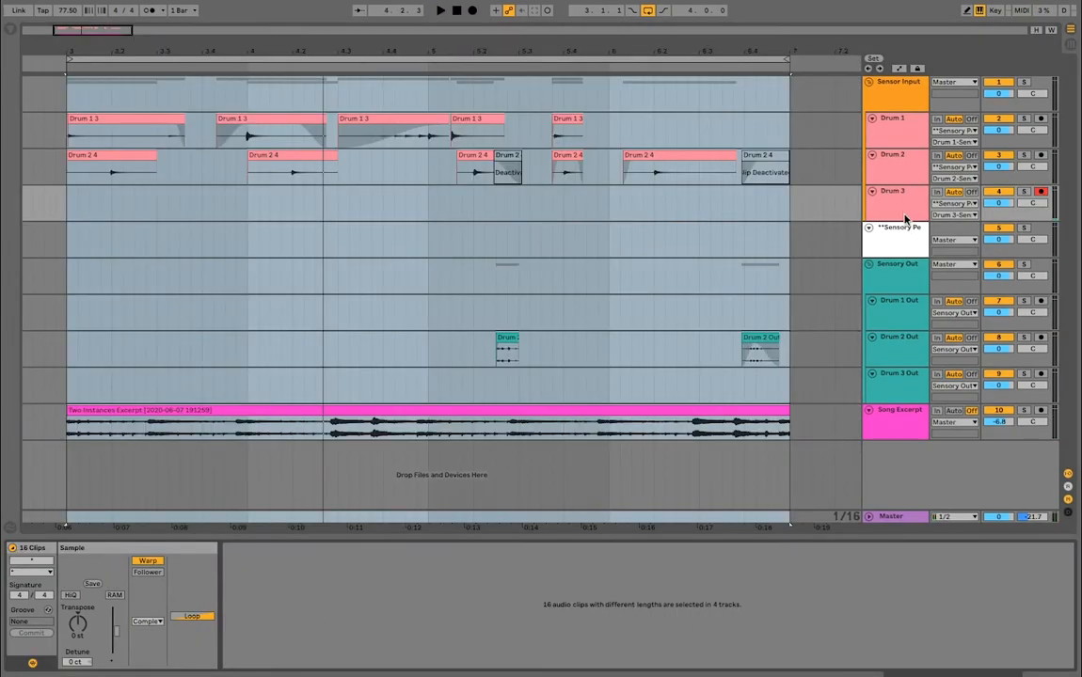
- Examine the Sensory Percussion plugin's drum 3 finger cymbal sampler and controller assignments, auditioning a sample, and close the plugin
{"action": "left_click", "coordinate": [899, 237]}
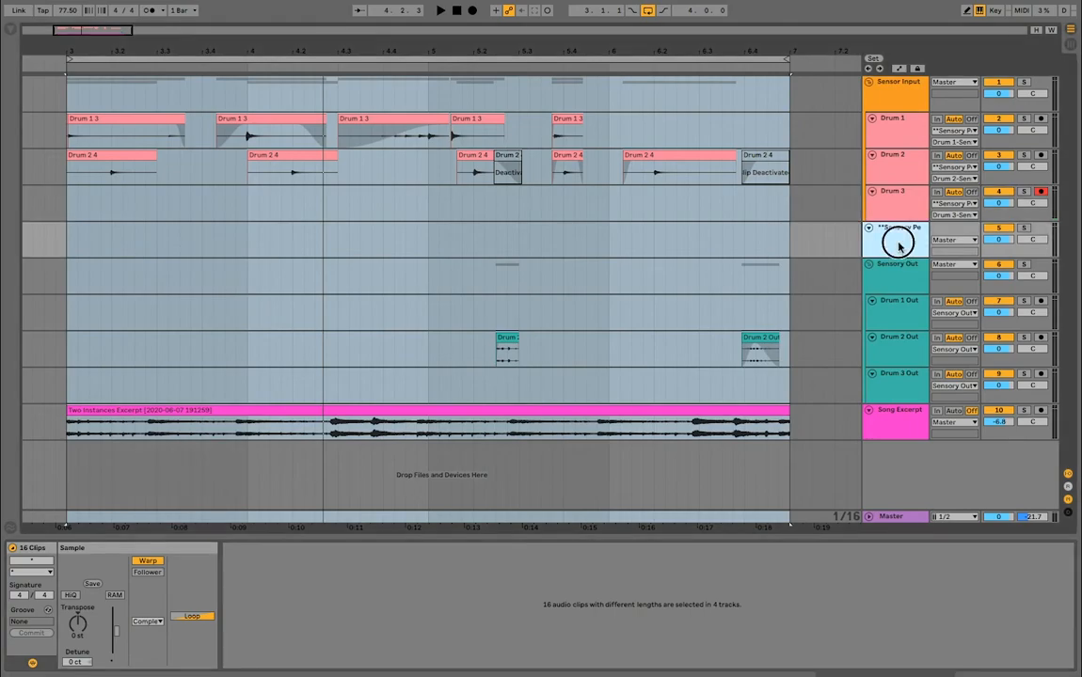
{"action": "left_click", "coordinate": [41, 548]}
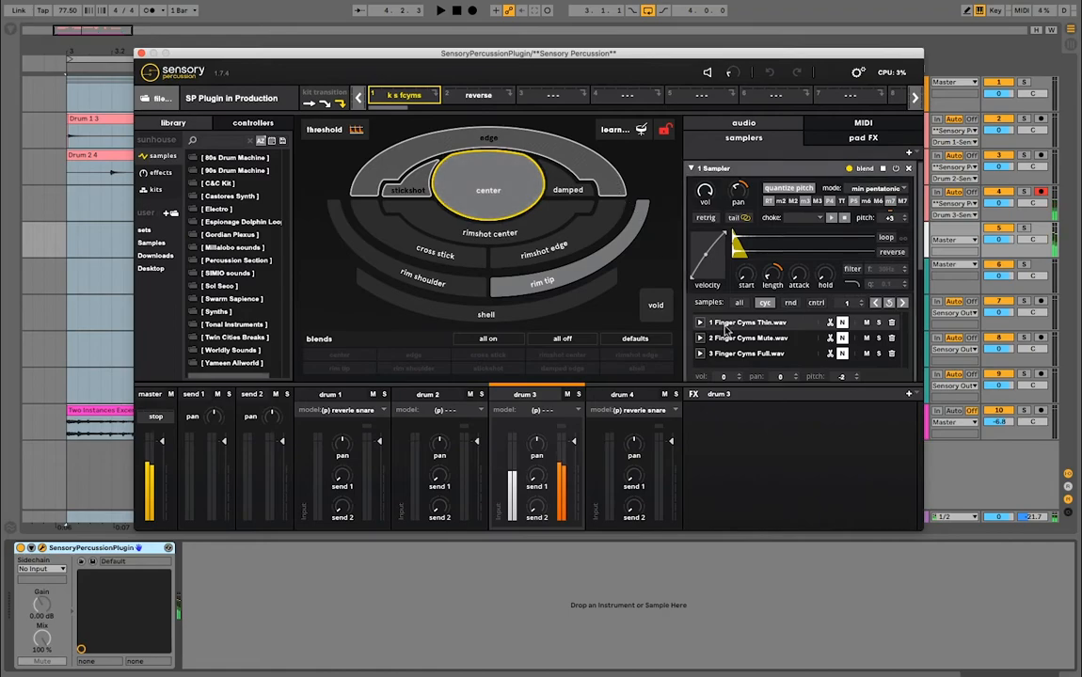
{"action": "left_click", "coordinate": [700, 355]}
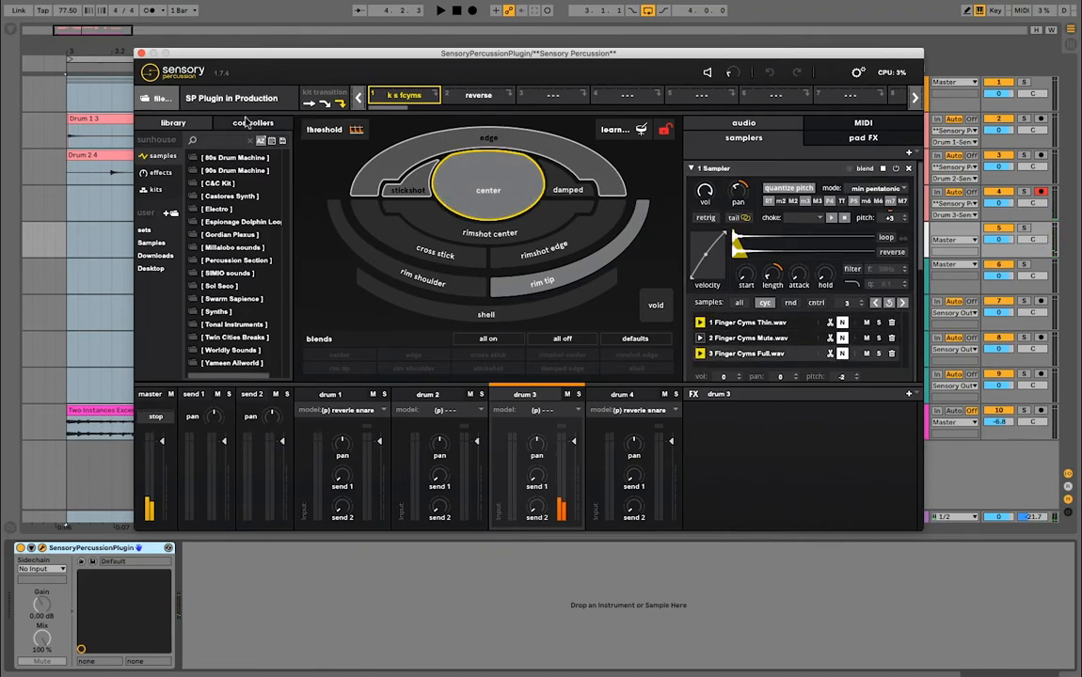
{"action": "left_click", "coordinate": [247, 122]}
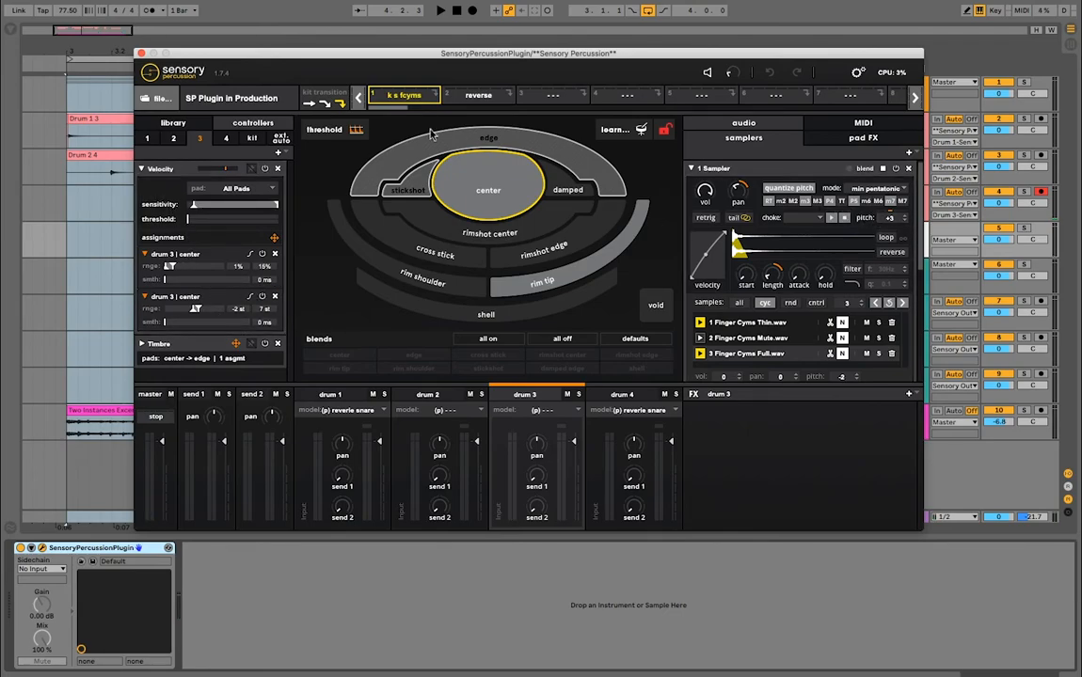
{"action": "left_click", "coordinate": [141, 54]}
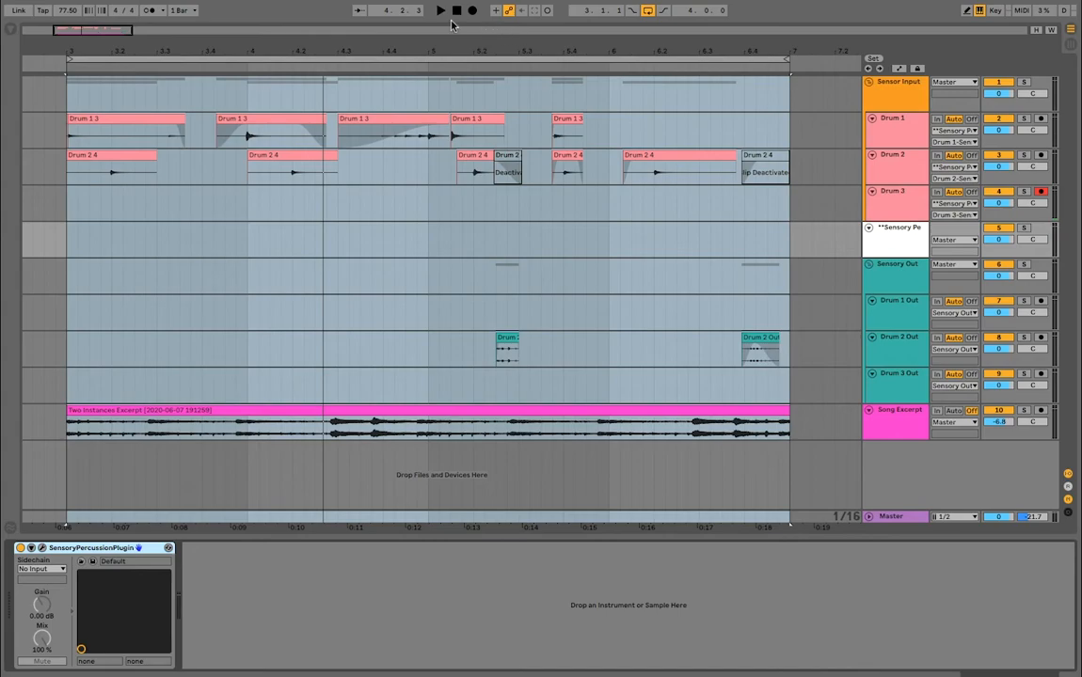
- Record a Drum 3 sensor take along with the song excerpt, starting at bar 3
{"action": "left_click", "coordinate": [137, 241]}
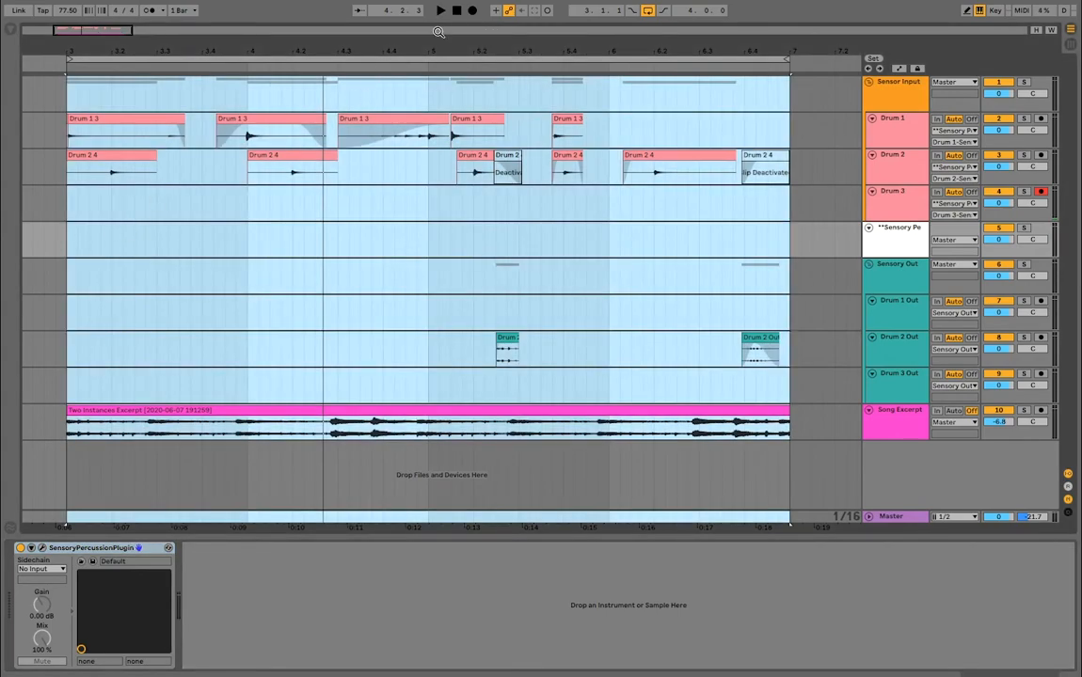
{"action": "left_click", "coordinate": [473, 12]}
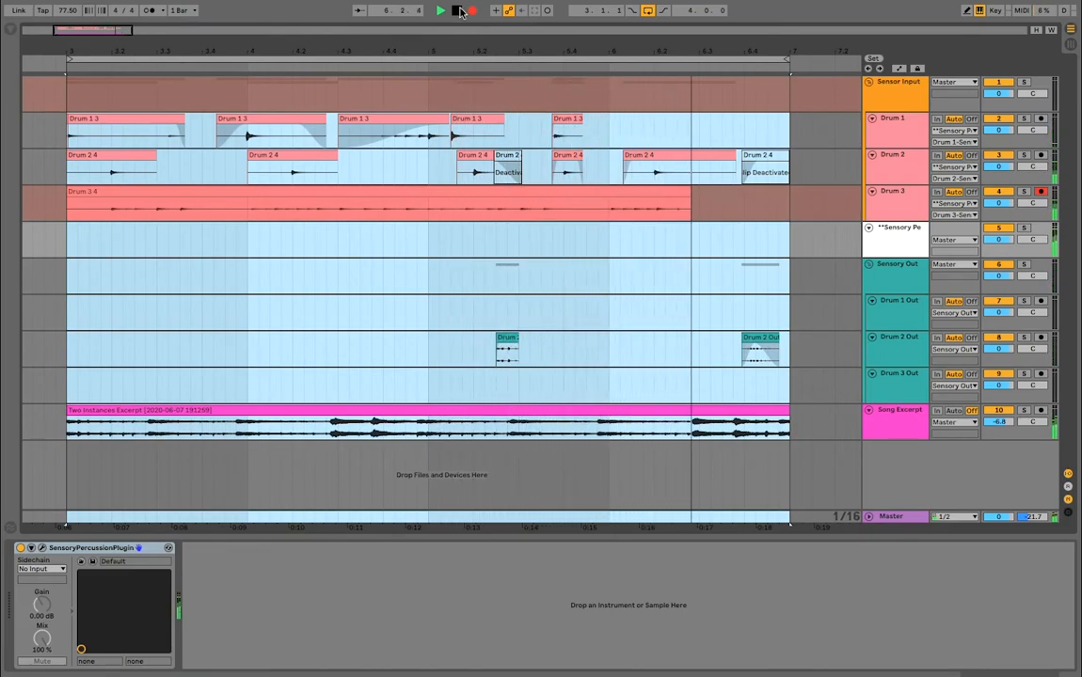
{"action": "left_click", "coordinate": [458, 11]}
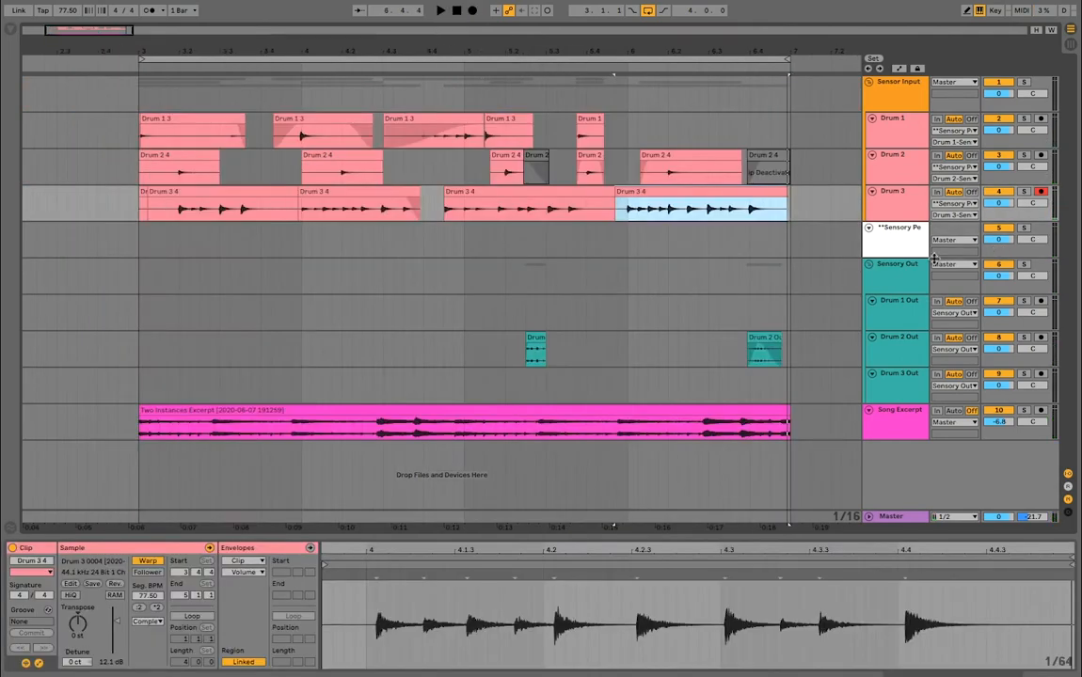
- Audition the arrangement with the edited Drum 3 clips, and loop playback from bar 3 to bar 4
{"action": "left_click", "coordinate": [897, 237]}
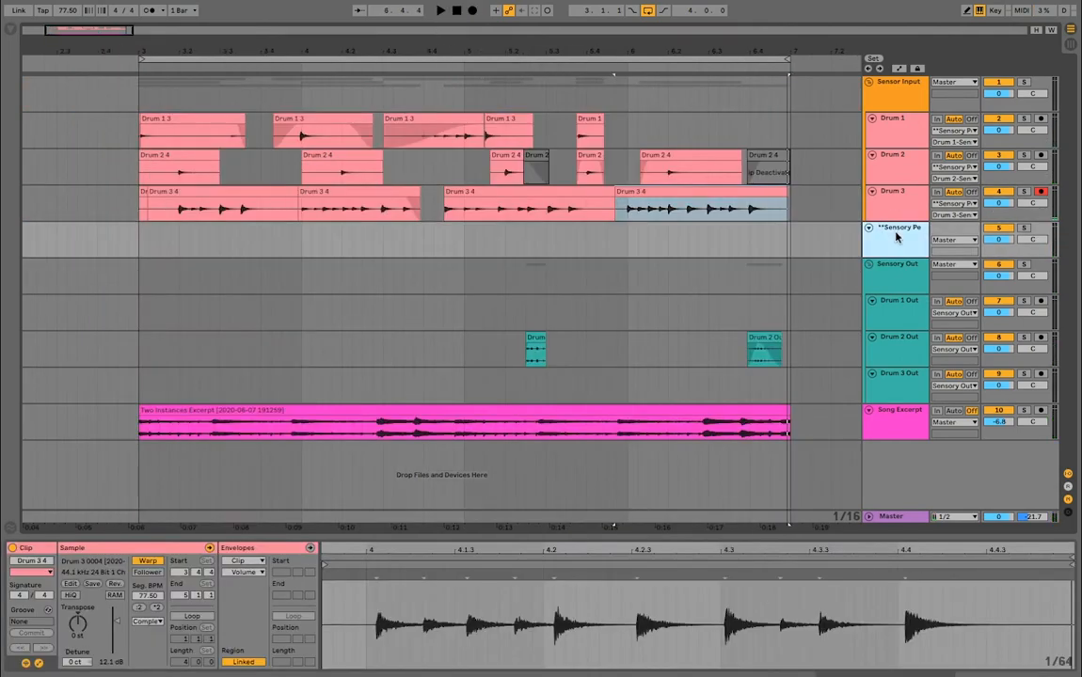
{"action": "key", "text": "space"}
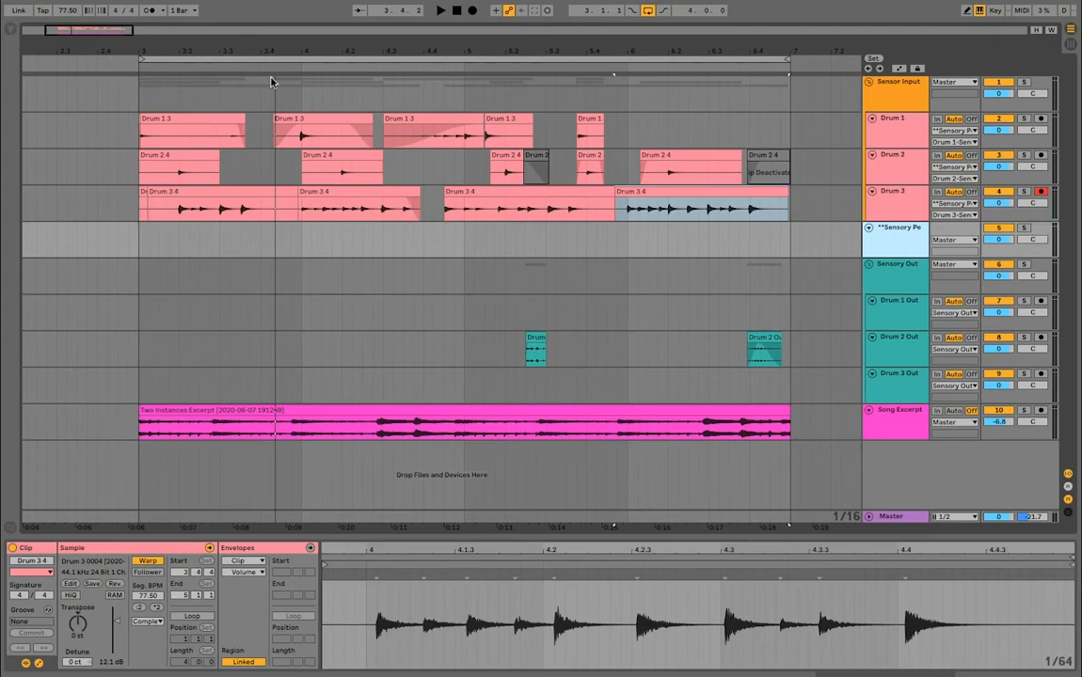
{"action": "left_click_drag", "start_coordinate": [300, 246], "coordinate": [139, 268]}
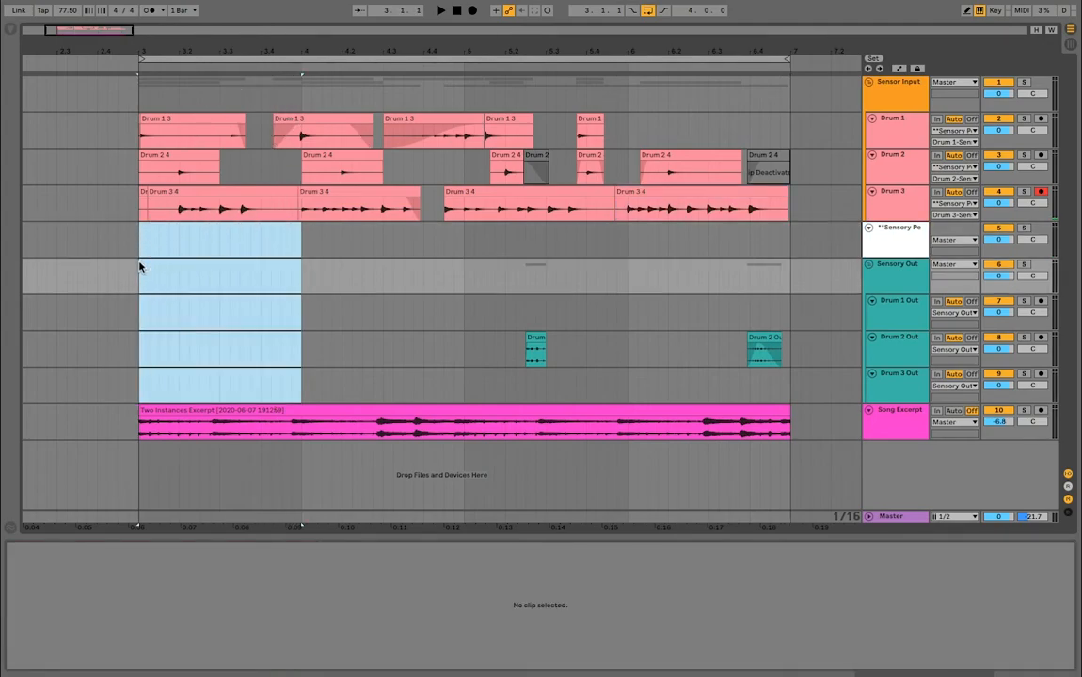
{"action": "key", "text": "ctrl+l"}
{"action": "key", "text": "space"}
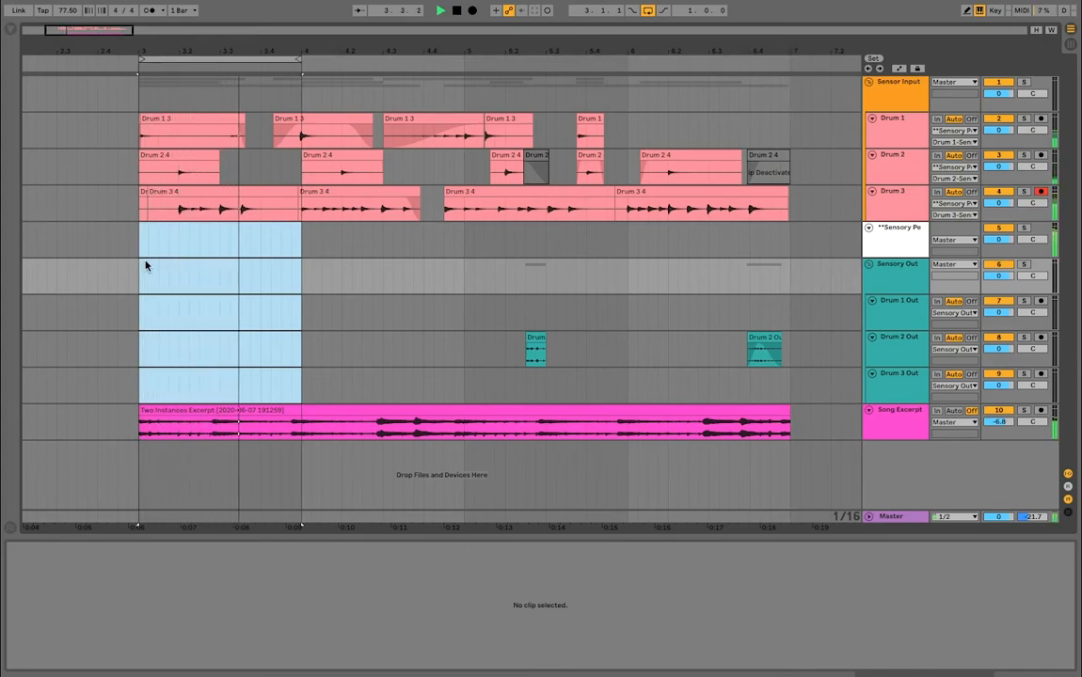
- Solo Drum 3, open the Sensory Percussion plugin and reposition its window over the arrangement, and stop playback
{"action": "left_click", "coordinate": [889, 246]}
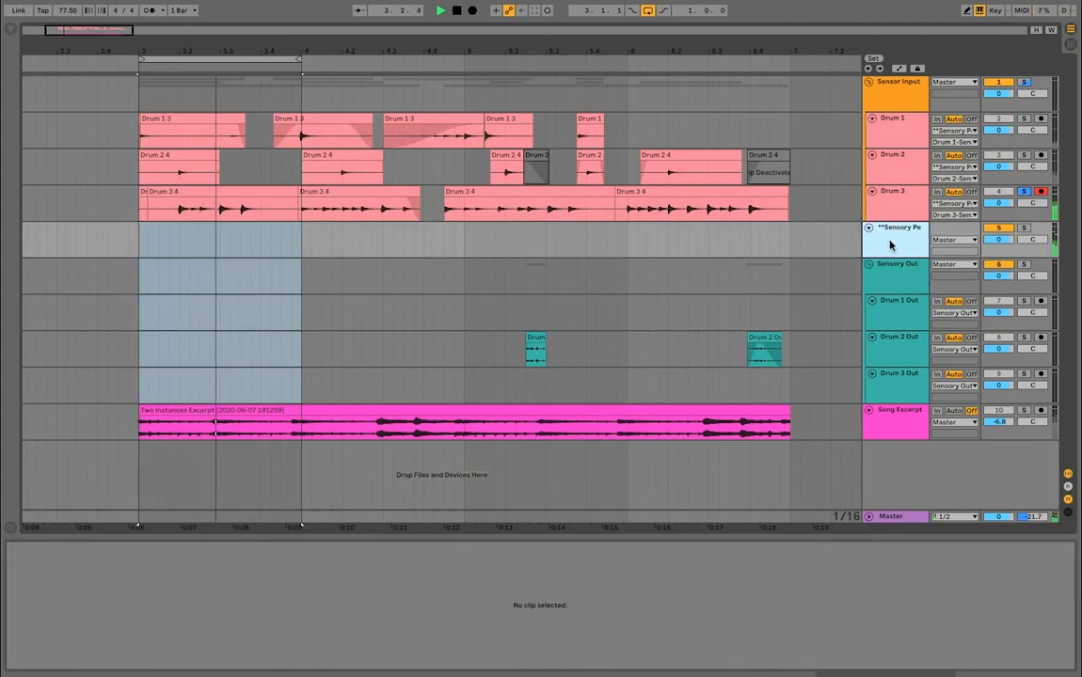
{"action": "left_click", "coordinate": [890, 246]}
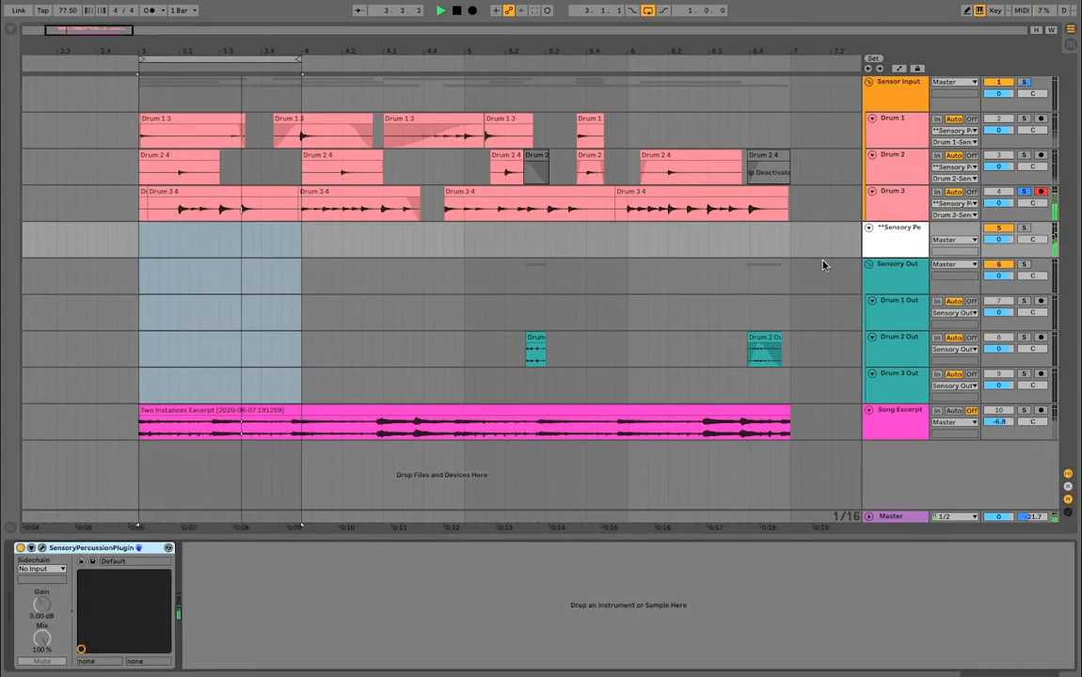
{"action": "left_click", "coordinate": [41, 548]}
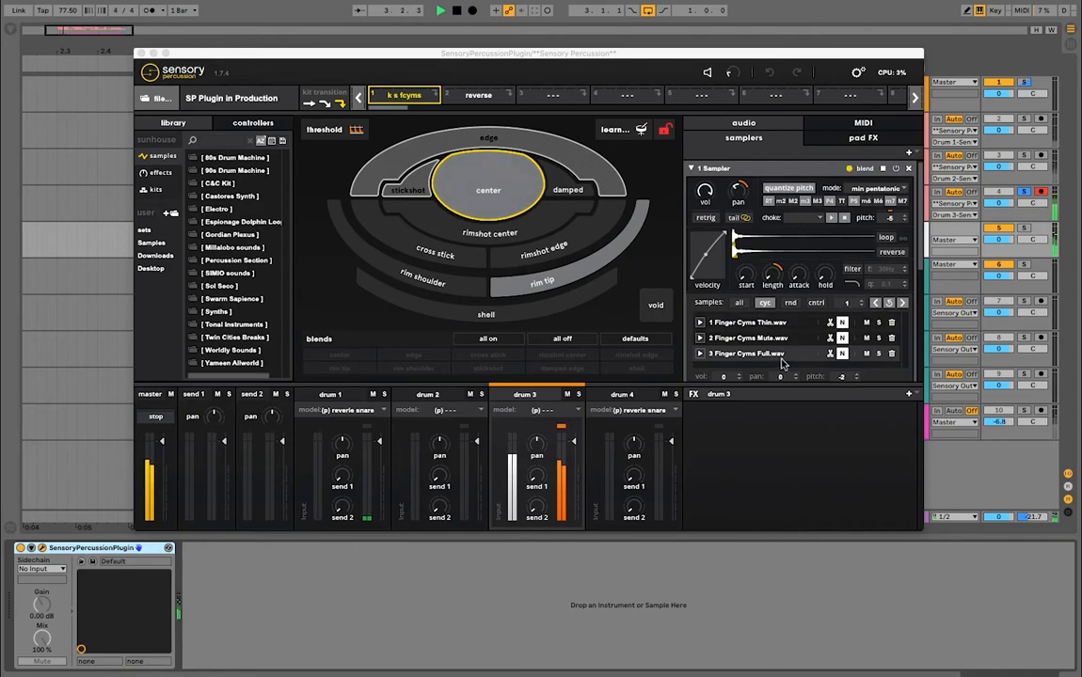
{"action": "left_click_drag", "start_coordinate": [384, 65], "coordinate": [568, 229]}
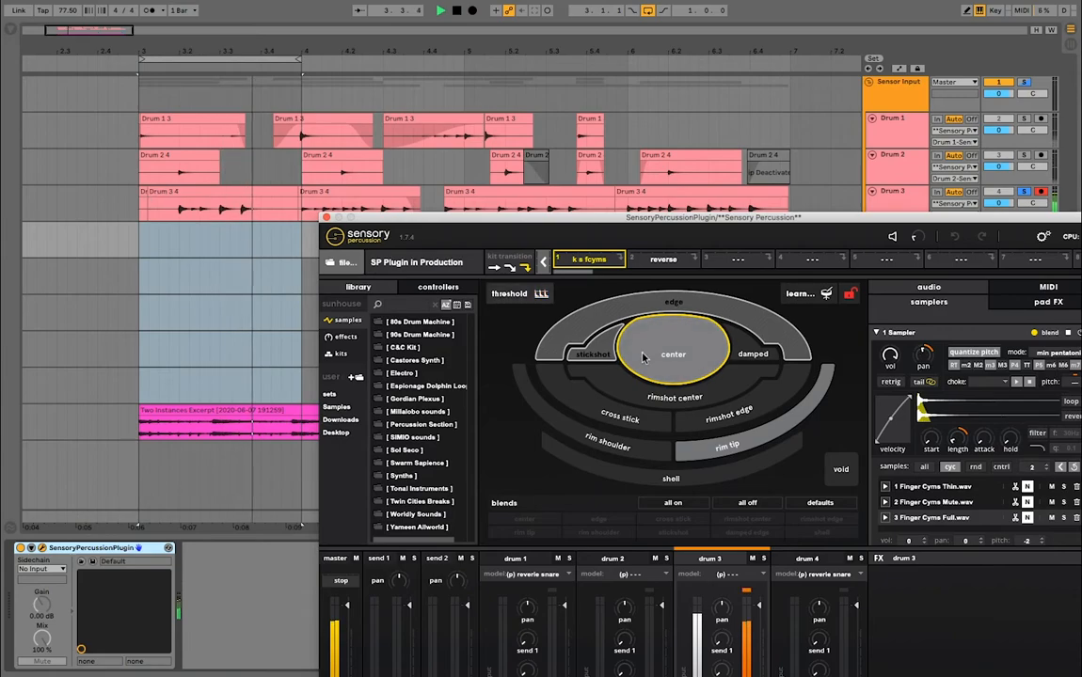
{"action": "left_click_drag", "start_coordinate": [795, 216], "coordinate": [699, 148]}
{"action": "left_click_drag", "start_coordinate": [419, 150], "coordinate": [397, 144]}
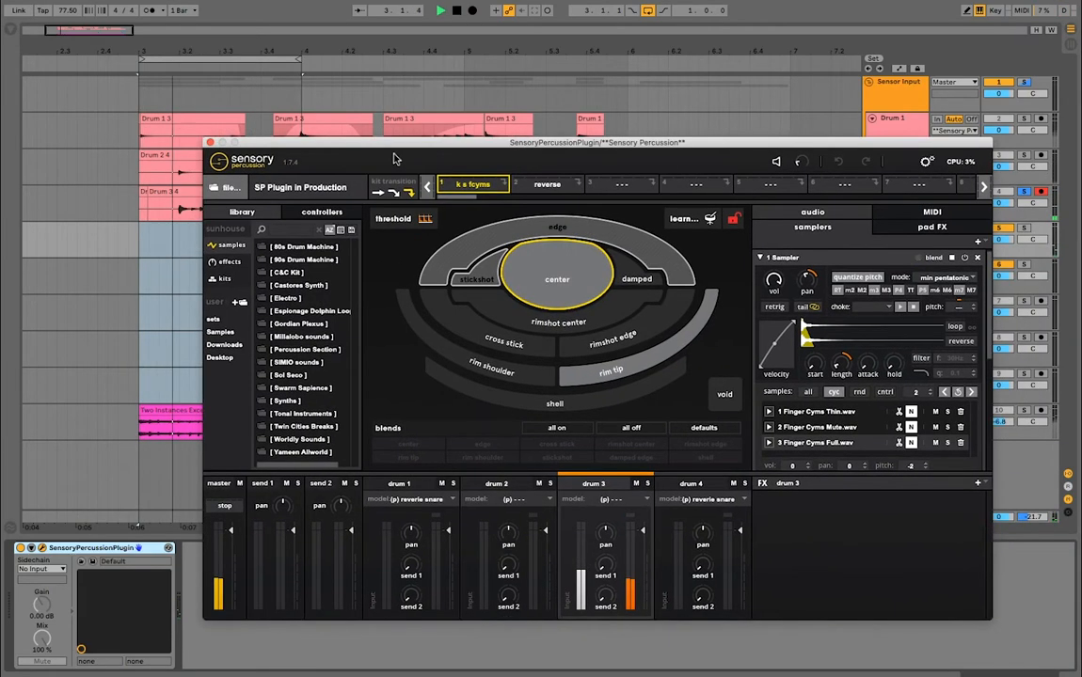
{"action": "left_click", "coordinate": [185, 257]}
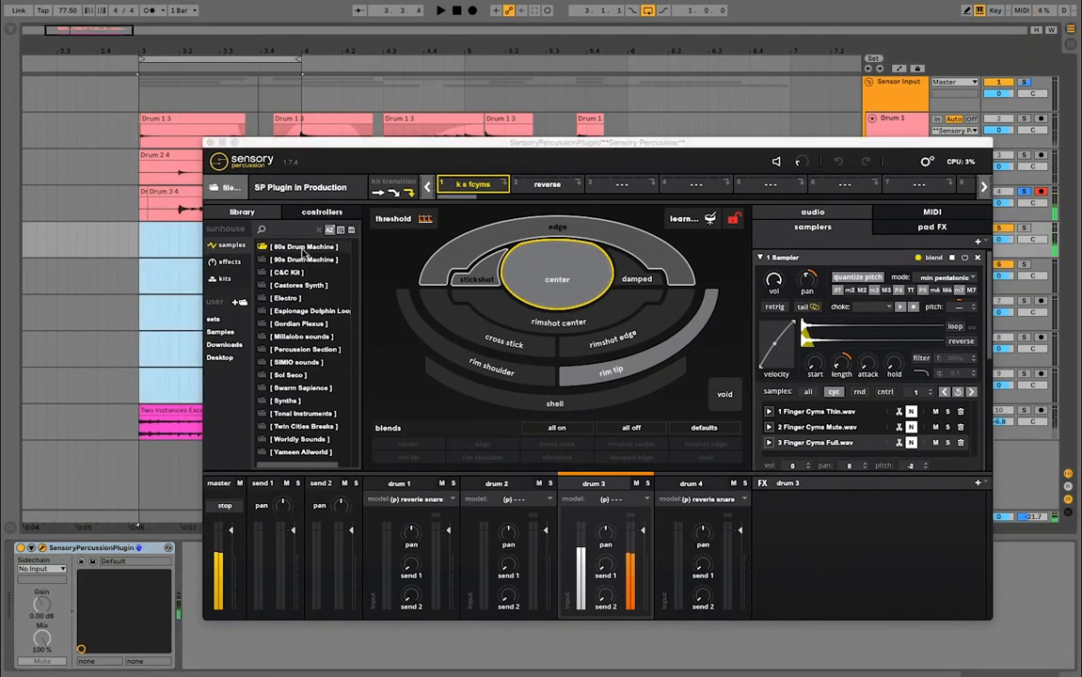
- Add a MIDI Input controller under the plugin's ext. auto controllers, and move the plugin window clear of the looped bar
{"action": "left_click", "coordinate": [325, 213]}
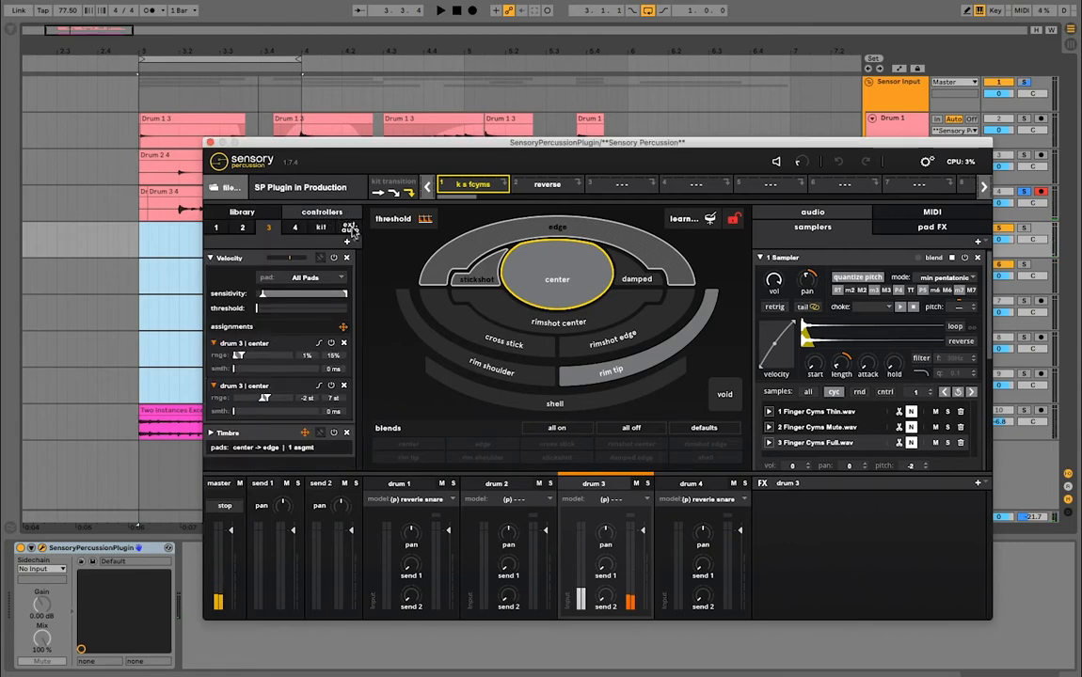
{"action": "left_click", "coordinate": [349, 229]}
{"action": "left_click", "coordinate": [347, 243]}
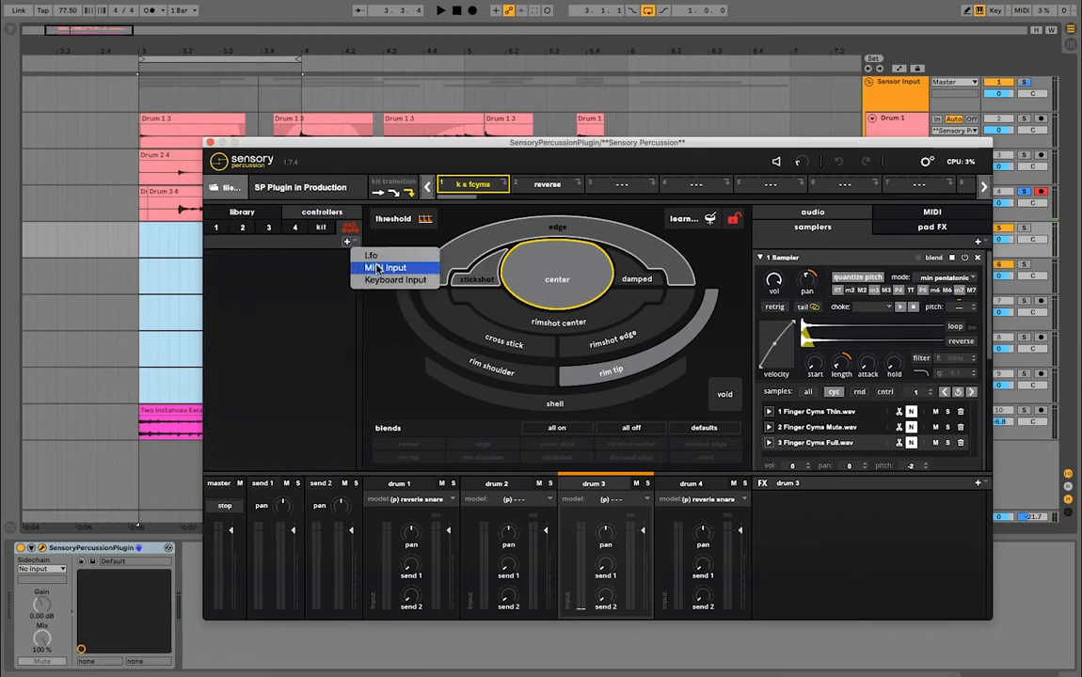
{"action": "left_click", "coordinate": [376, 269]}
{"action": "left_click_drag", "start_coordinate": [337, 142], "coordinate": [456, 94]}
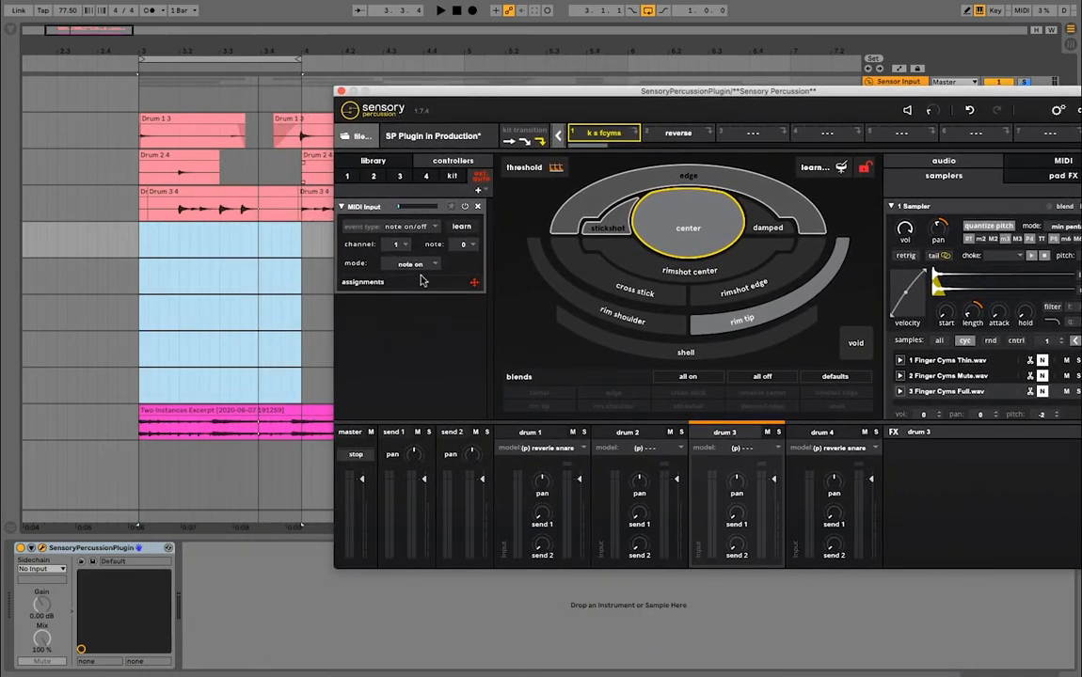
- Reposition the plugin window, expand drum 3's Timbre controller and narrow its sensitivity range from both ends
{"action": "left_click_drag", "start_coordinate": [513, 94], "coordinate": [362, 53]}
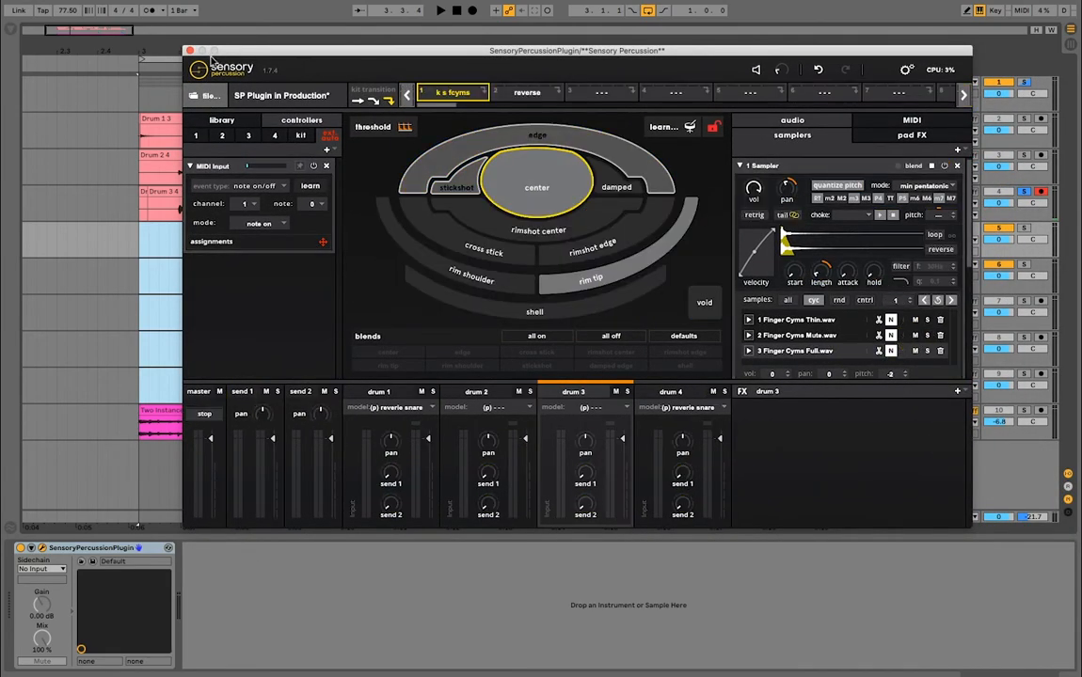
{"action": "left_click_drag", "start_coordinate": [241, 55], "coordinate": [607, 160]}
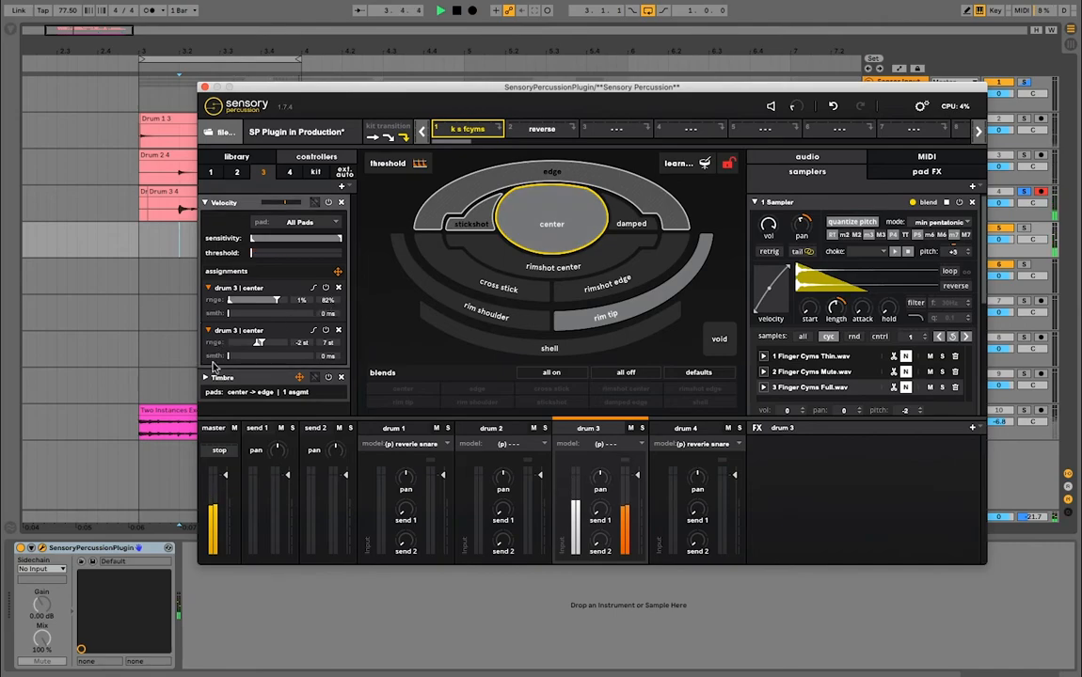
{"action": "left_click", "coordinate": [218, 378]}
{"action": "scroll", "coordinate": [243, 329], "scroll_direction": "down", "scroll_amount": 3}
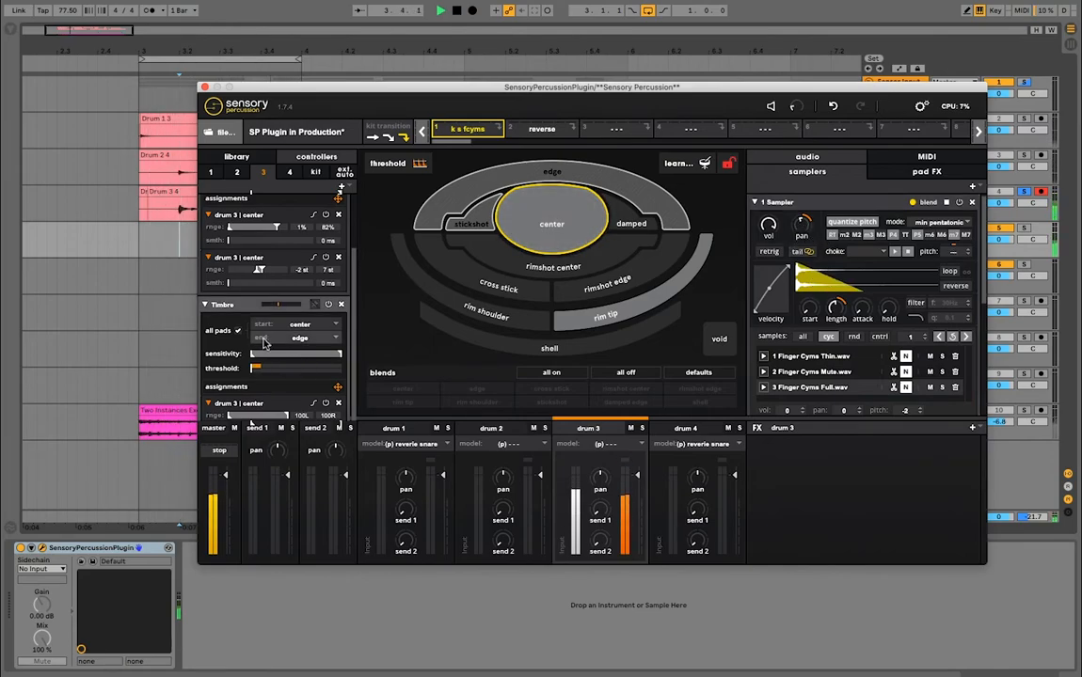
{"action": "left_click_drag", "start_coordinate": [252, 356], "coordinate": [275, 359]}
{"action": "left_click_drag", "start_coordinate": [340, 357], "coordinate": [304, 362]}
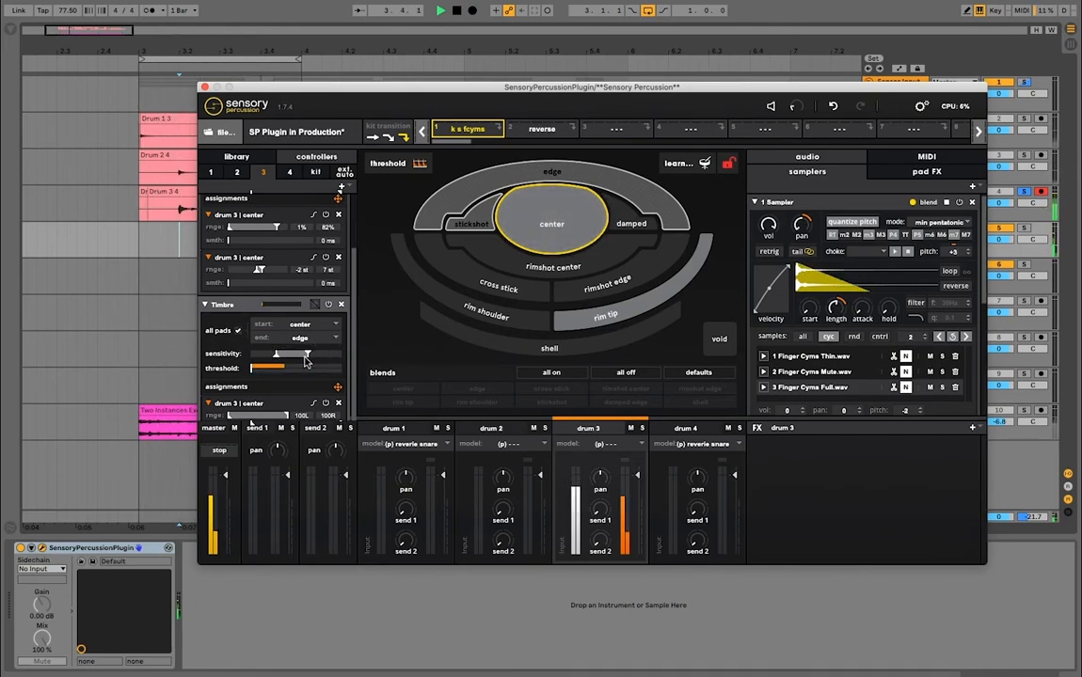
{"action": "mouse_move", "coordinate": [278, 361]}
{"action": "left_mouse_down"}
{"action": "mouse_move", "coordinate": [264, 357]}
{"action": "mouse_move", "coordinate": [326, 357]}
{"action": "mouse_move", "coordinate": [263, 358]}
{"action": "left_mouse_up"}
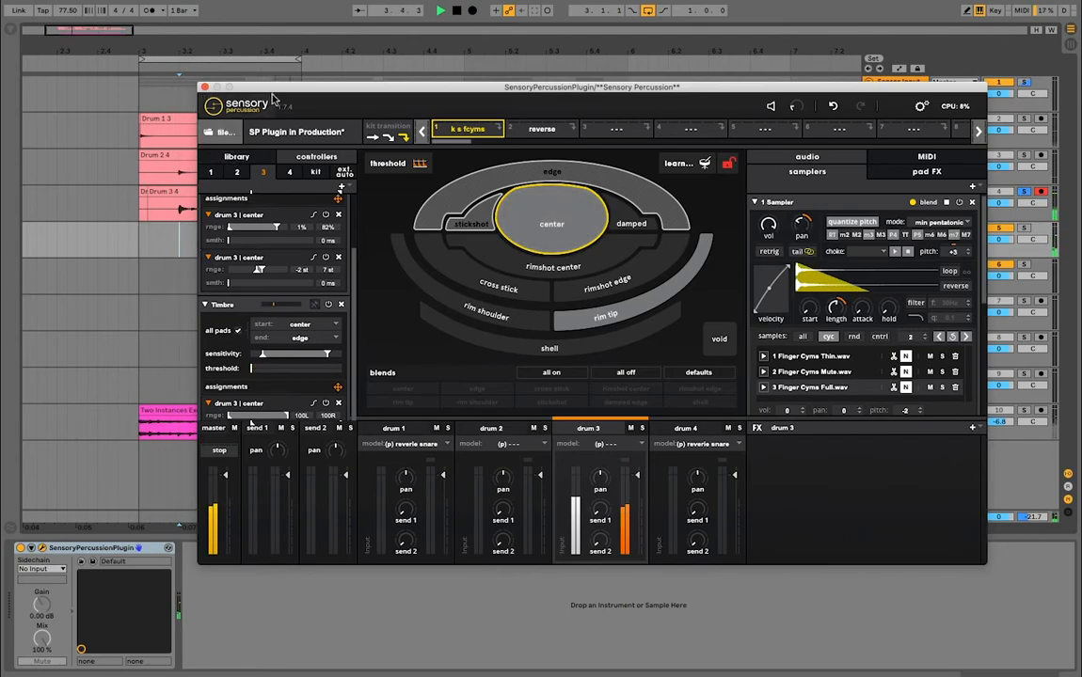
- Set the range of drum 3's second Velocity assignment to -19 st to 10 st while the arrangement plays, and stop playback
{"action": "left_click_drag", "start_coordinate": [272, 98], "coordinate": [262, 269]}
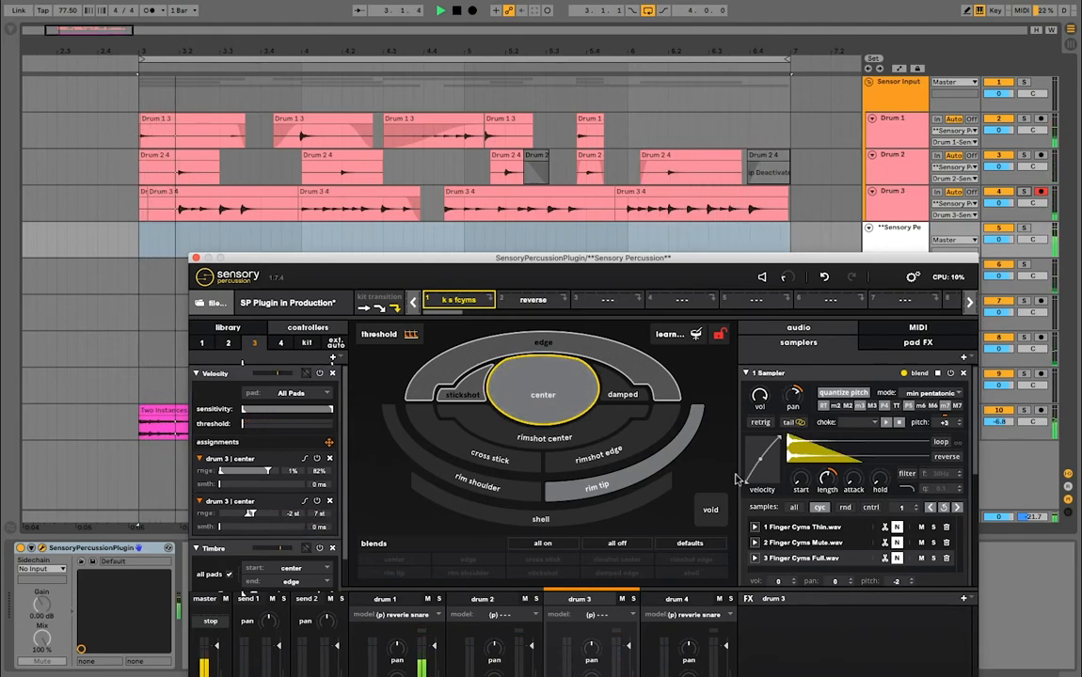
{"action": "left_click_drag", "start_coordinate": [255, 512], "coordinate": [254, 520]}
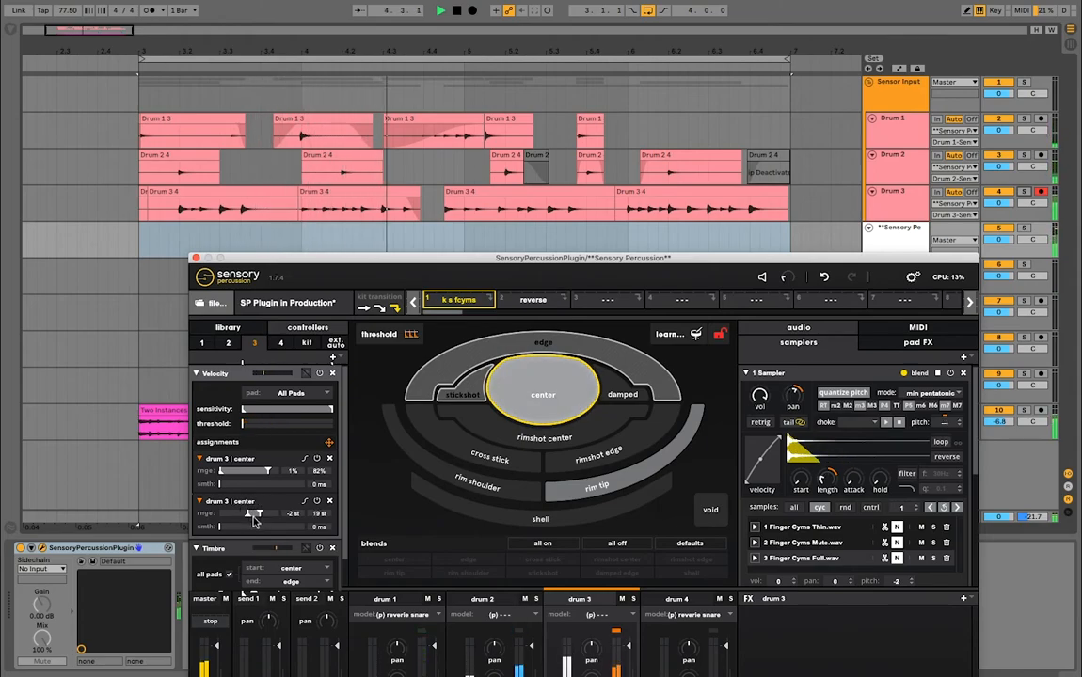
{"action": "mouse_move", "coordinate": [261, 517]}
{"action": "left_mouse_down"}
{"action": "mouse_move", "coordinate": [240, 517]}
{"action": "mouse_move", "coordinate": [249, 519]}
{"action": "left_mouse_up"}
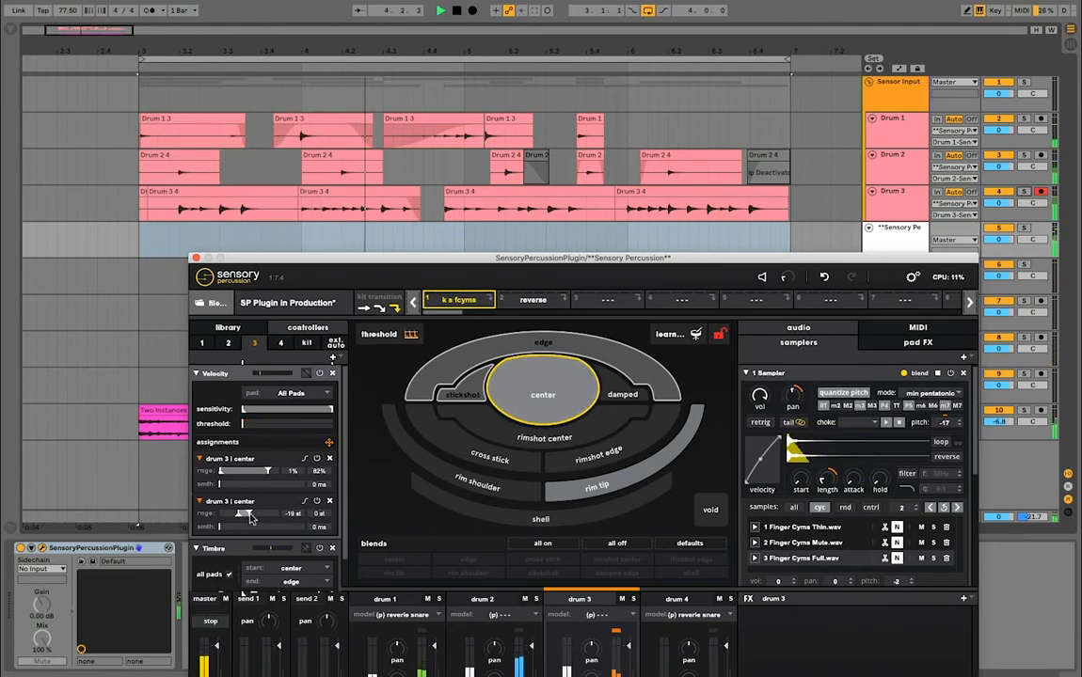
{"action": "left_click_drag", "start_coordinate": [251, 518], "coordinate": [257, 516]}
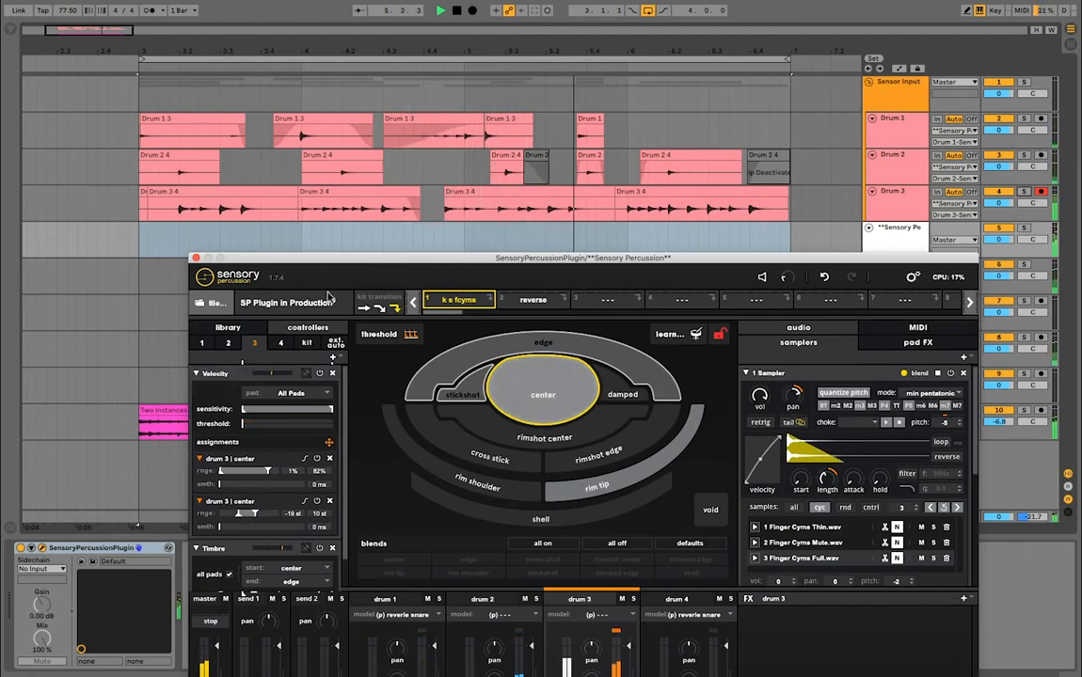
{"action": "left_click", "coordinate": [332, 243]}
{"action": "key", "text": "space"}
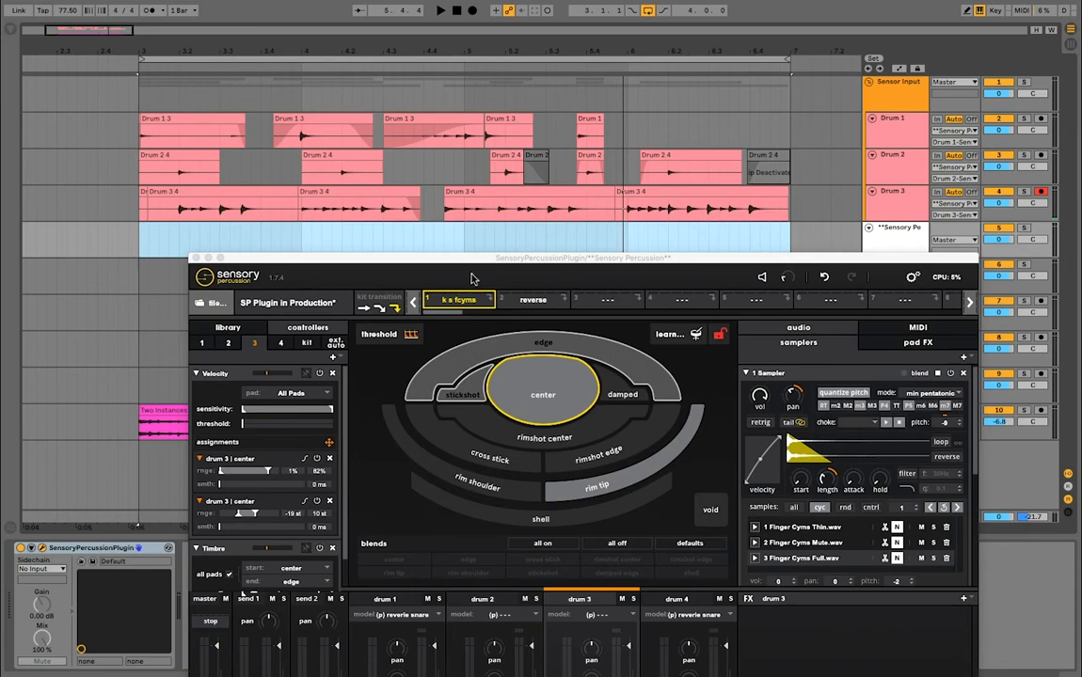
- Reposition the plugin window over the arrangement, switch to the reverse kit and select drum 2 to inspect its sampler settings
{"action": "mouse_move", "coordinate": [482, 258]}
{"action": "left_mouse_down"}
{"action": "mouse_move", "coordinate": [430, 273]}
{"action": "mouse_move", "coordinate": [503, 262]}
{"action": "left_mouse_up"}
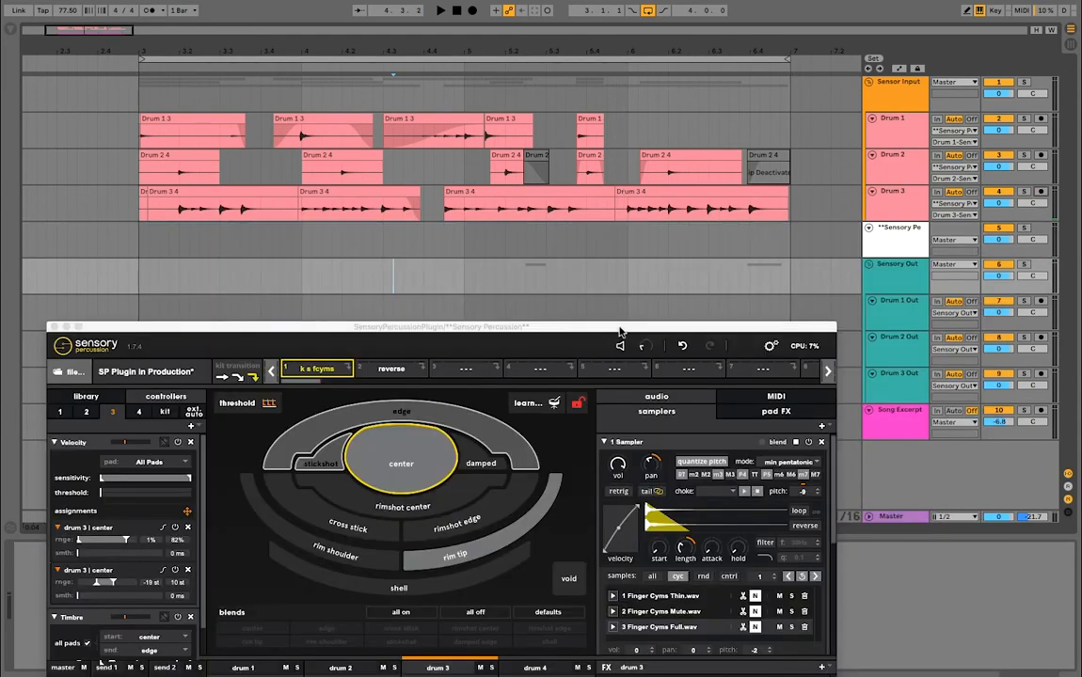
{"action": "left_click_drag", "start_coordinate": [619, 331], "coordinate": [688, 261]}
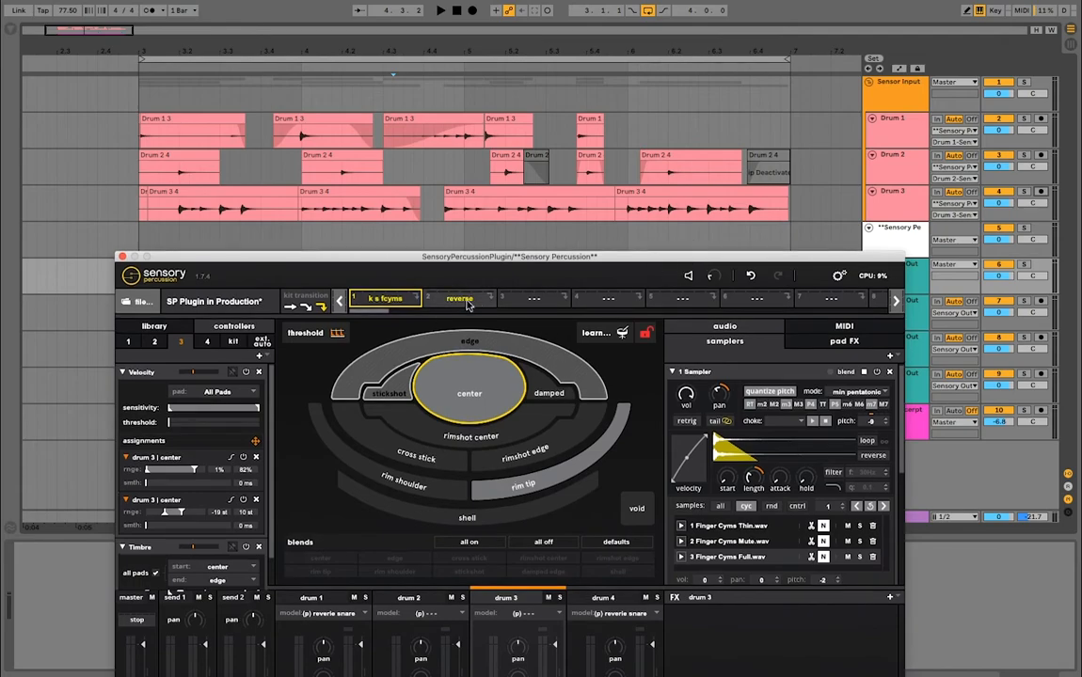
{"action": "left_click_drag", "start_coordinate": [505, 257], "coordinate": [607, 252]}
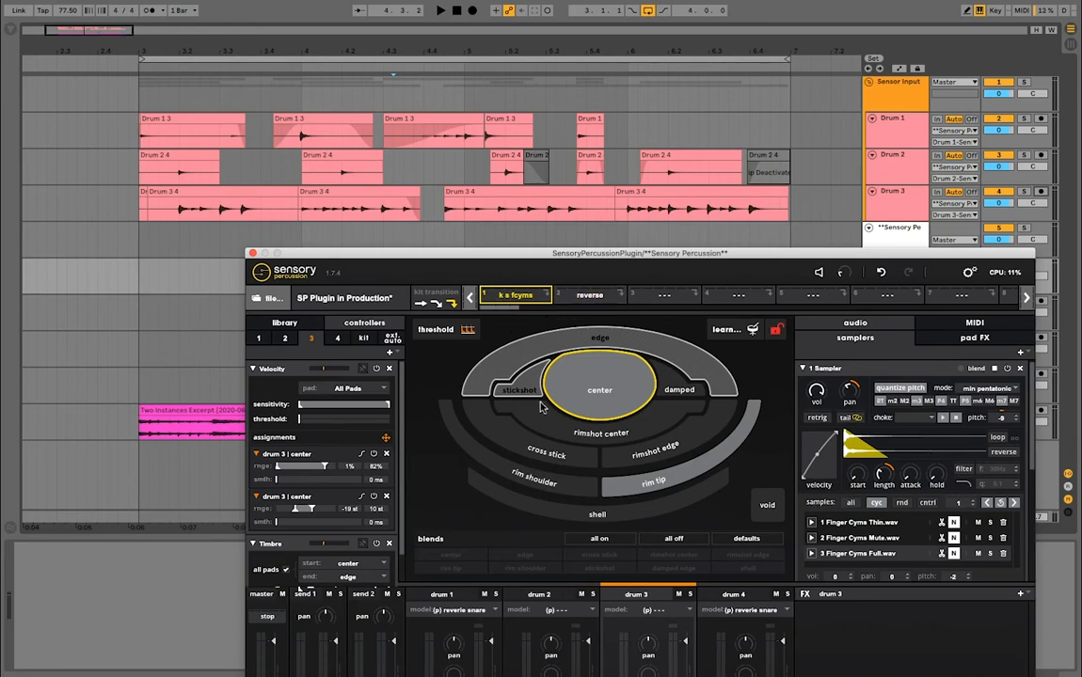
{"action": "left_click_drag", "start_coordinate": [552, 255], "coordinate": [544, 169]}
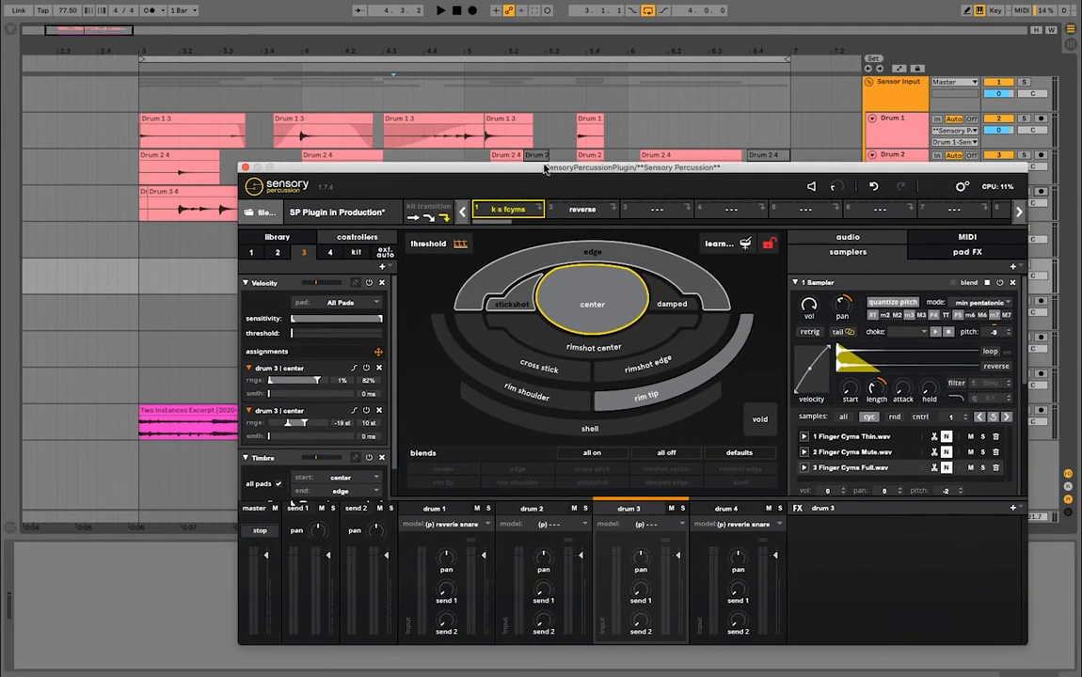
{"action": "left_click", "coordinate": [579, 212]}
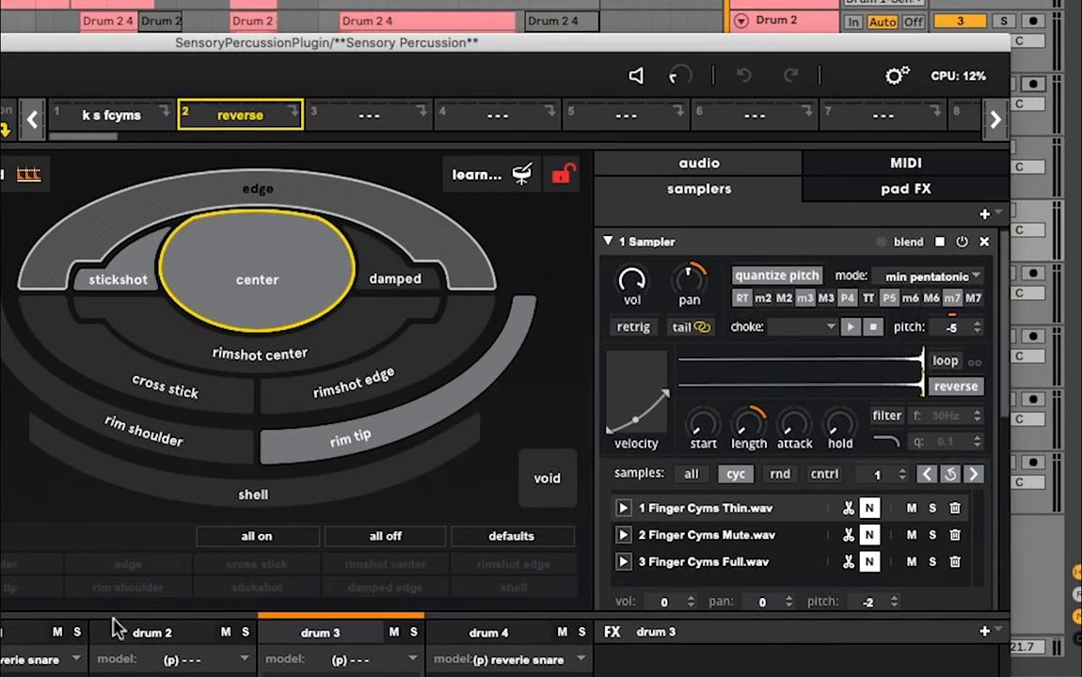
{"action": "left_click", "coordinate": [160, 638]}
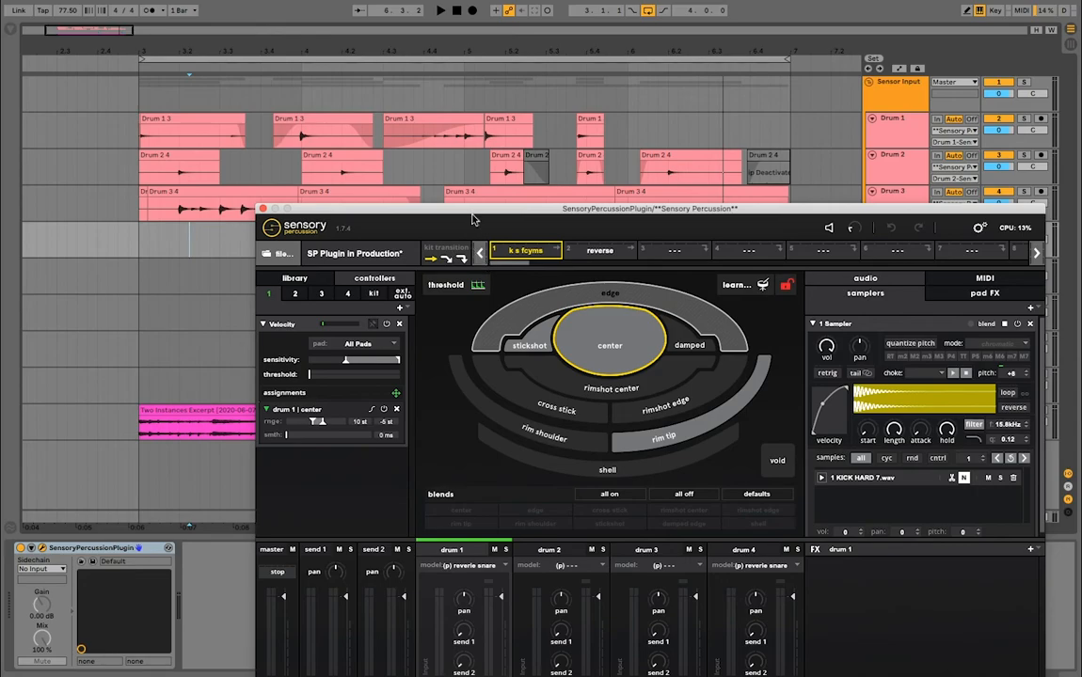
- Audition the arrangement, switching to the reverse kit and back to the k s fcyms kit during playback
{"action": "left_click", "coordinate": [191, 243]}
{"action": "key", "text": "space"}
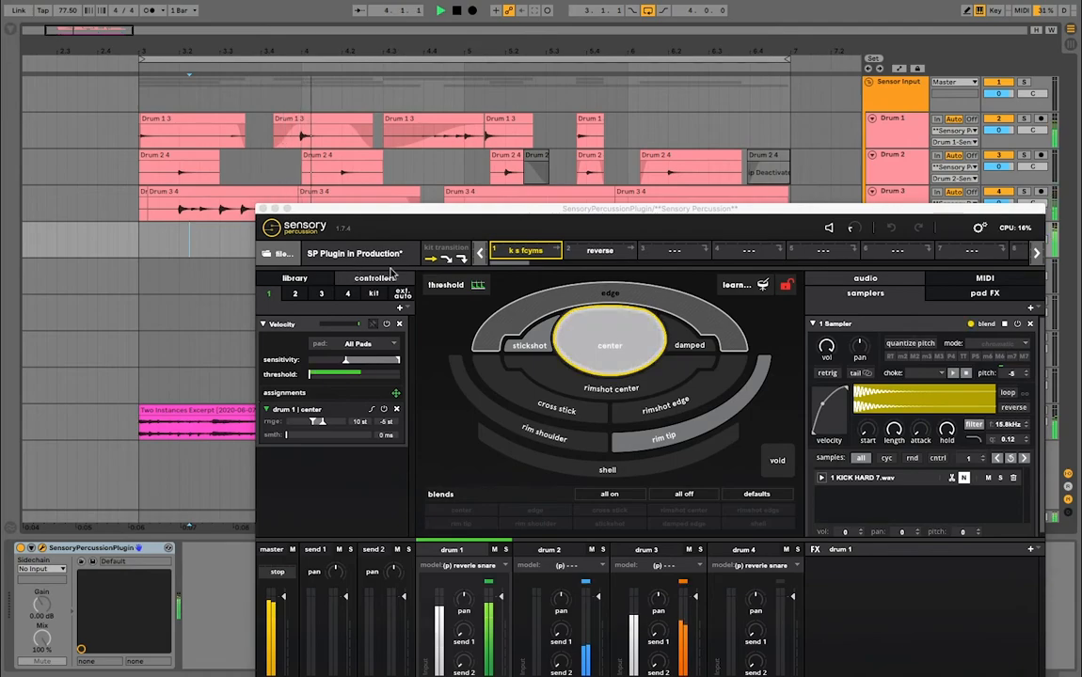
{"action": "left_click", "coordinate": [602, 252]}
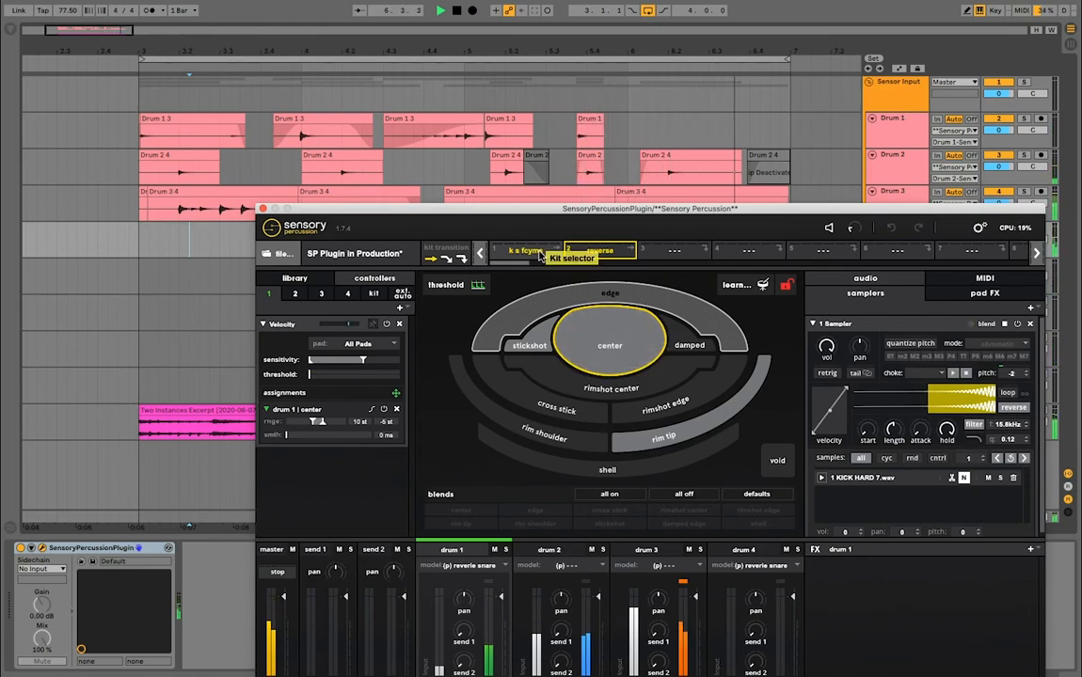
{"action": "left_click", "coordinate": [537, 251]}
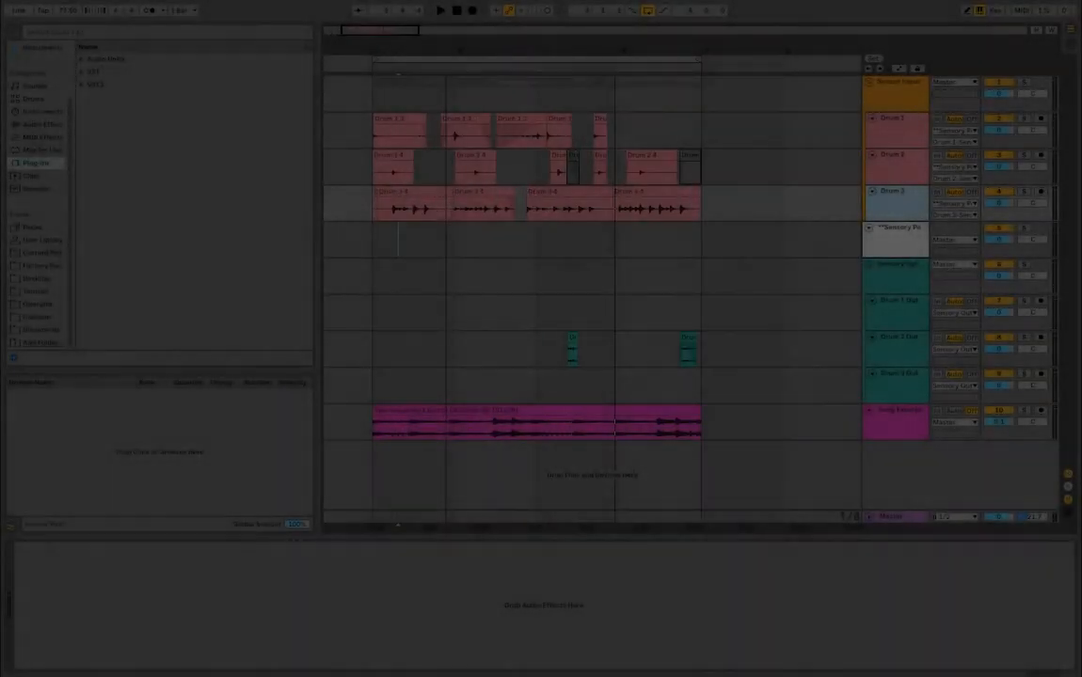
{"action": "left_click_drag", "start_coordinate": [470, 51], "coordinate": [502, 84]}
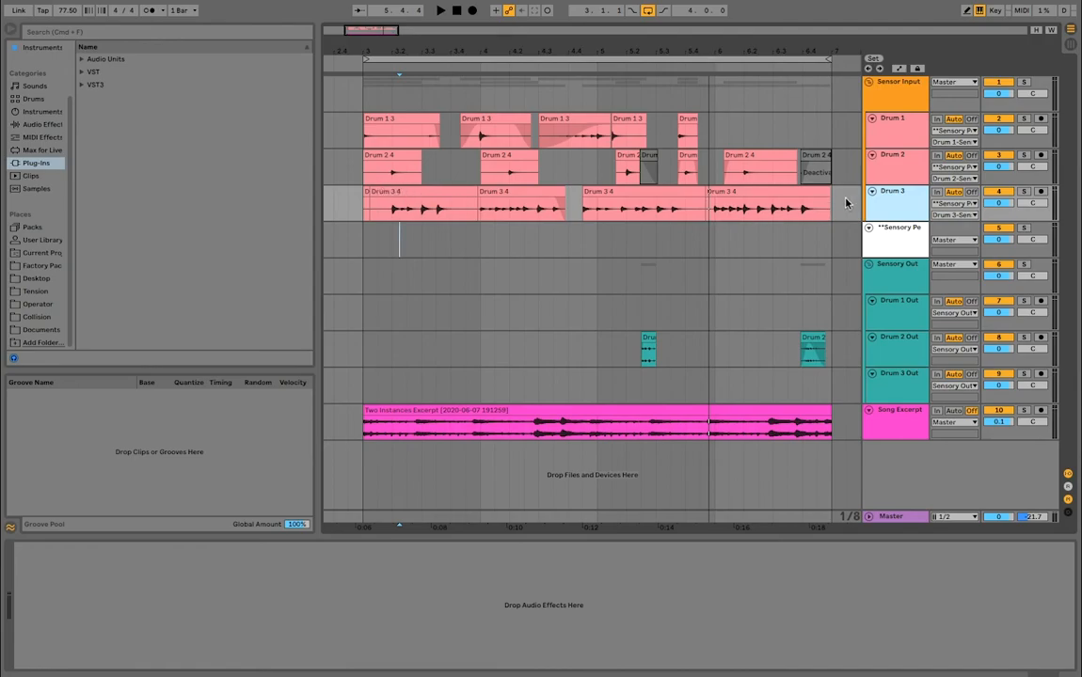
{"action": "left_click_drag", "start_coordinate": [755, 47], "coordinate": [754, 11]}
{"action": "left_click_drag", "start_coordinate": [509, 51], "coordinate": [450, 46]}
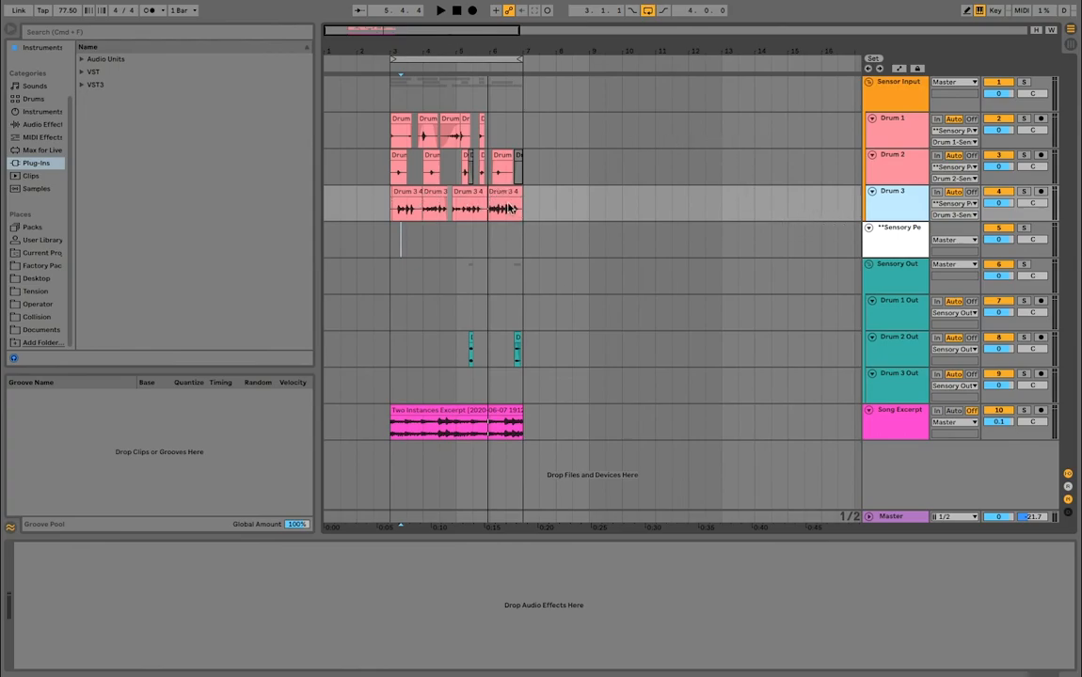
{"action": "left_click_drag", "start_coordinate": [466, 51], "coordinate": [596, 91]}
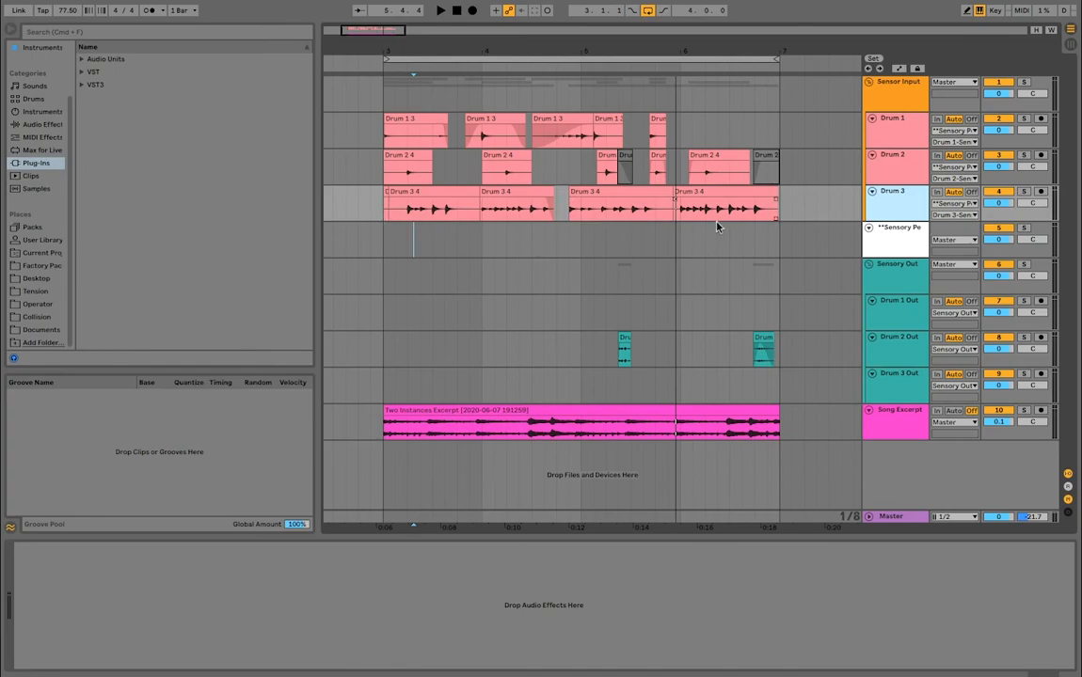
- Add the CV LFO device from the CV Tools collection to the Drum 3 track, followed by a Utility device
{"action": "left_click", "coordinate": [77, 36]}
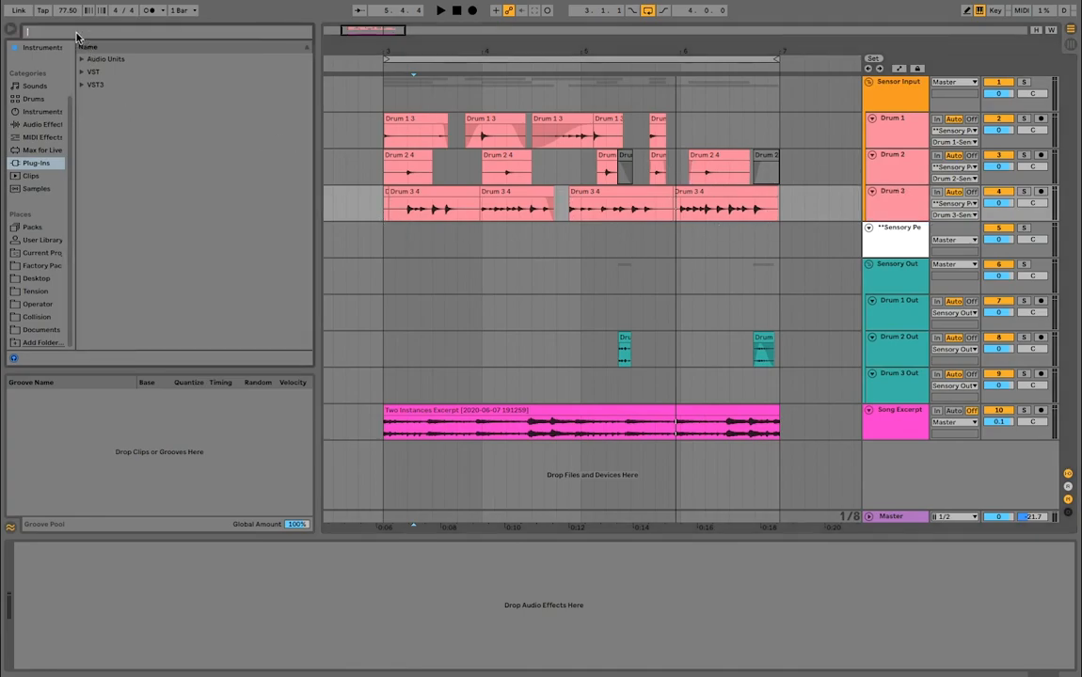
{"action": "scroll", "coordinate": [31, 79], "scroll_direction": "up", "scroll_amount": 3}
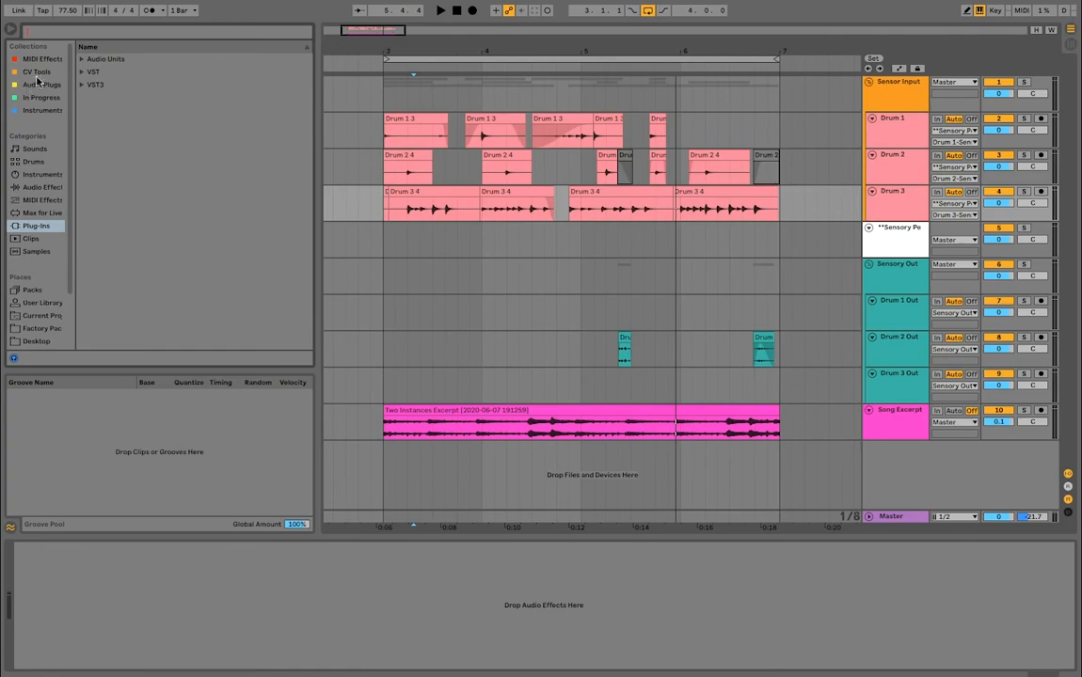
{"action": "left_click", "coordinate": [41, 72]}
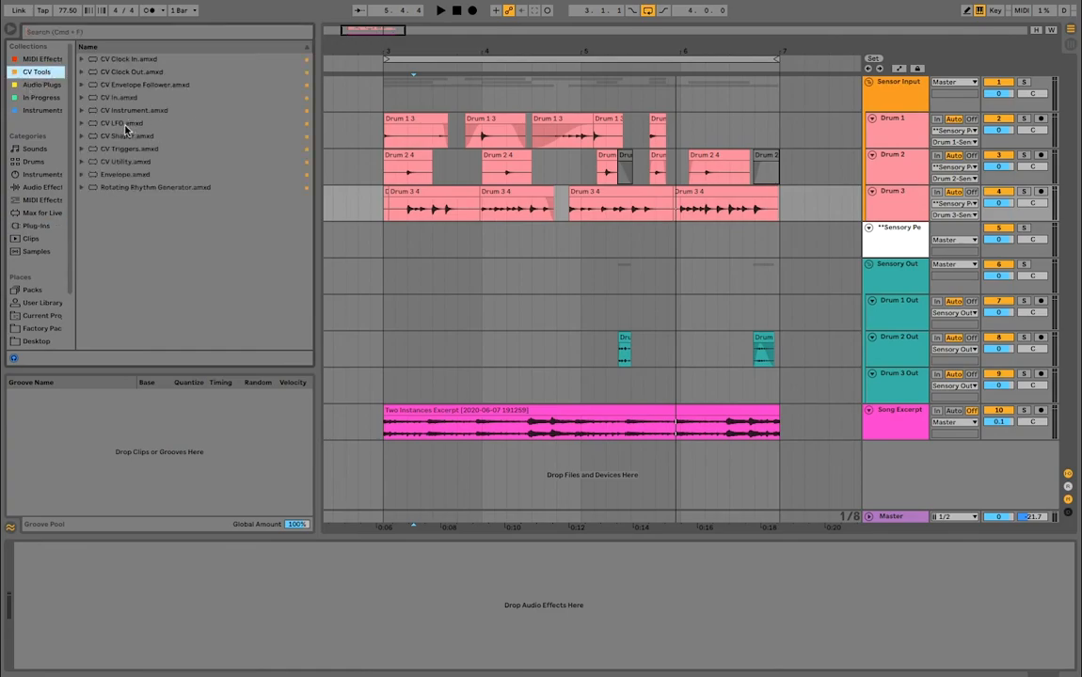
{"action": "left_click_drag", "start_coordinate": [125, 129], "coordinate": [469, 583]}
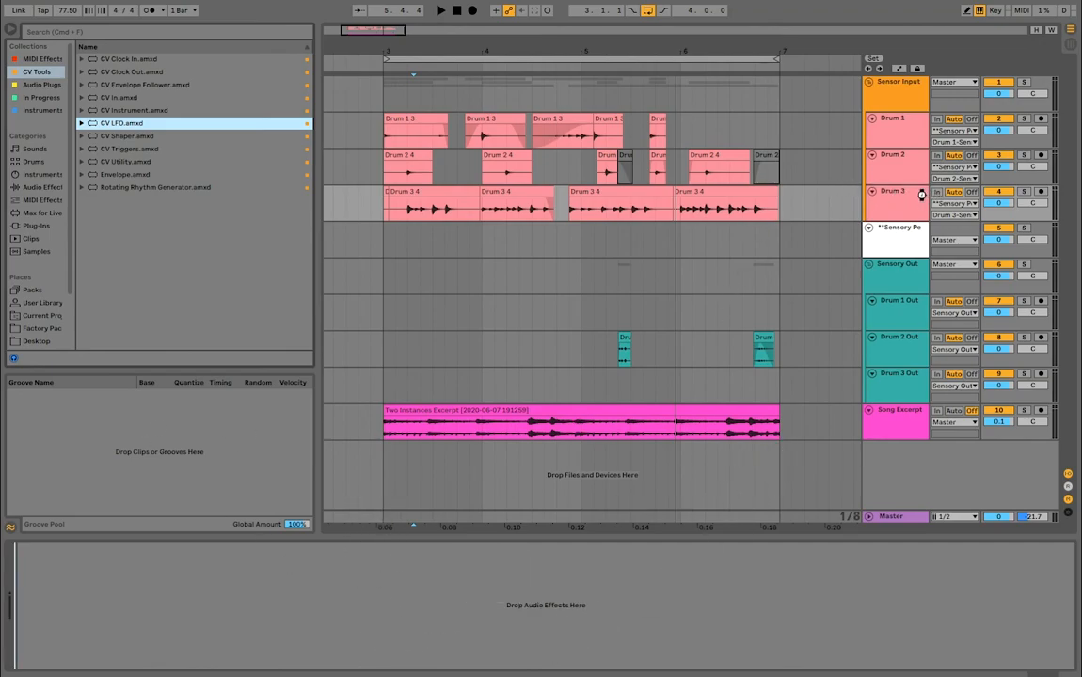
{"action": "left_click_drag", "start_coordinate": [831, 226], "coordinate": [829, 228]}
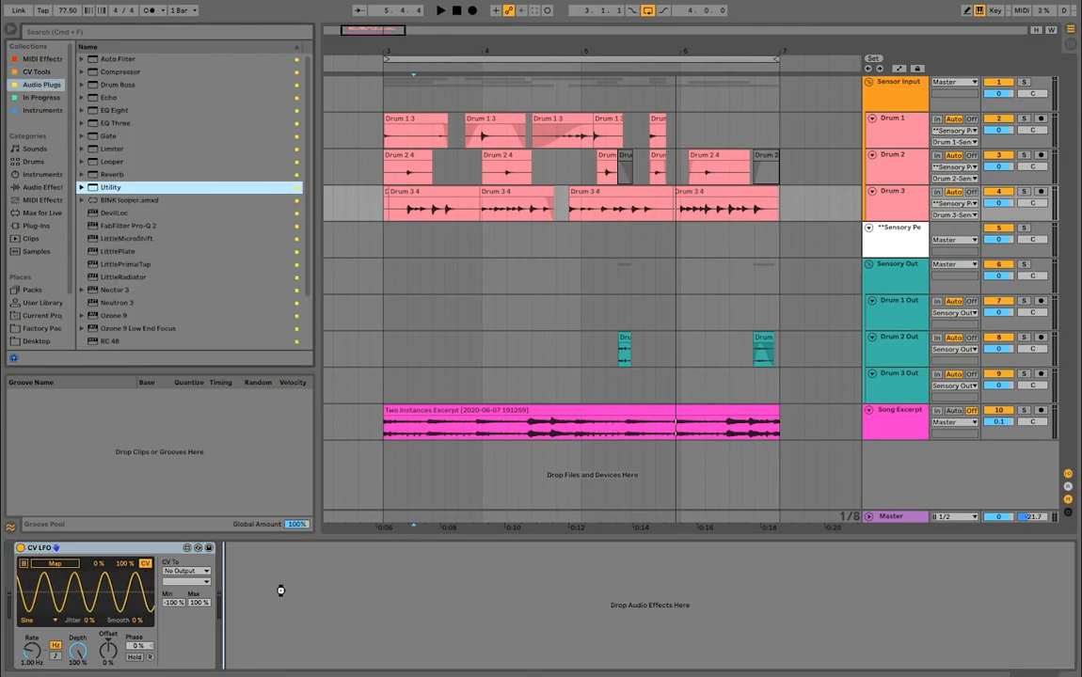
{"action": "left_click_drag", "start_coordinate": [280, 652], "coordinate": [266, 576]}
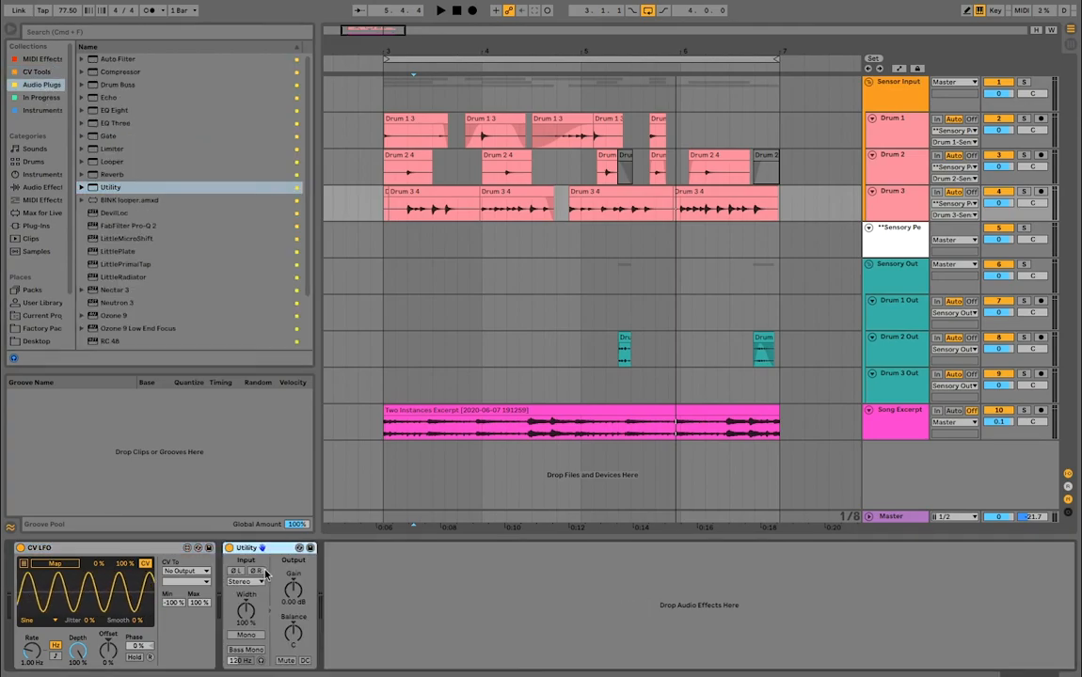
- Map the CV LFO to Utility's Gain with 50% maximum, 0.19 Hz rate and -23% offset, and audition the looped arrangement
{"action": "left_click", "coordinate": [65, 566]}
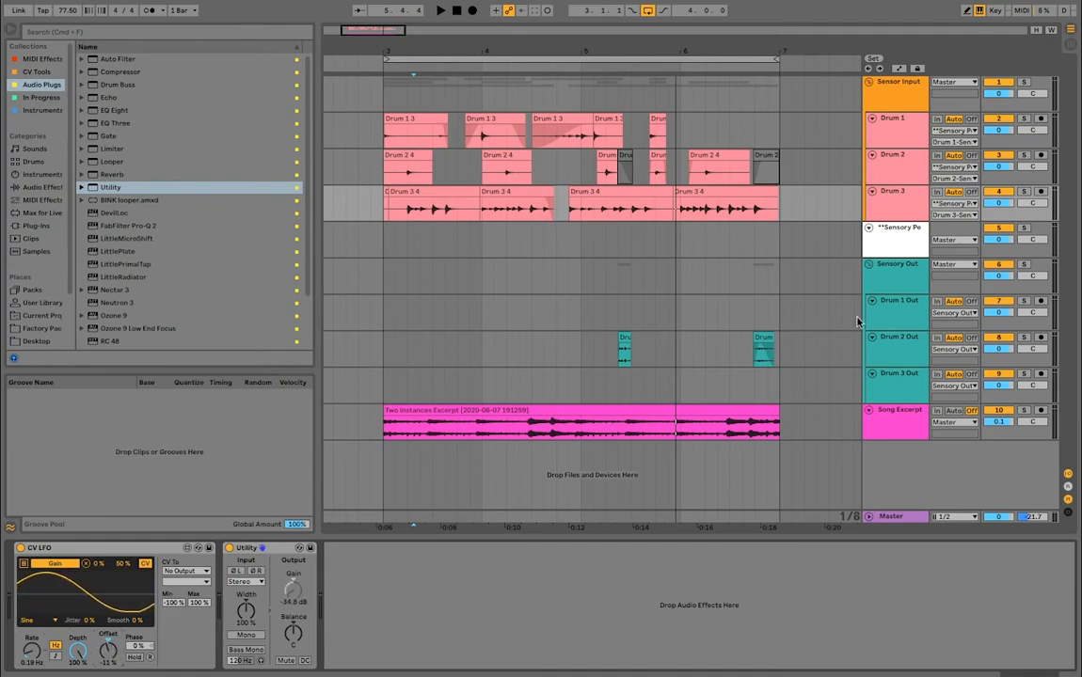
{"action": "key", "text": "space"}
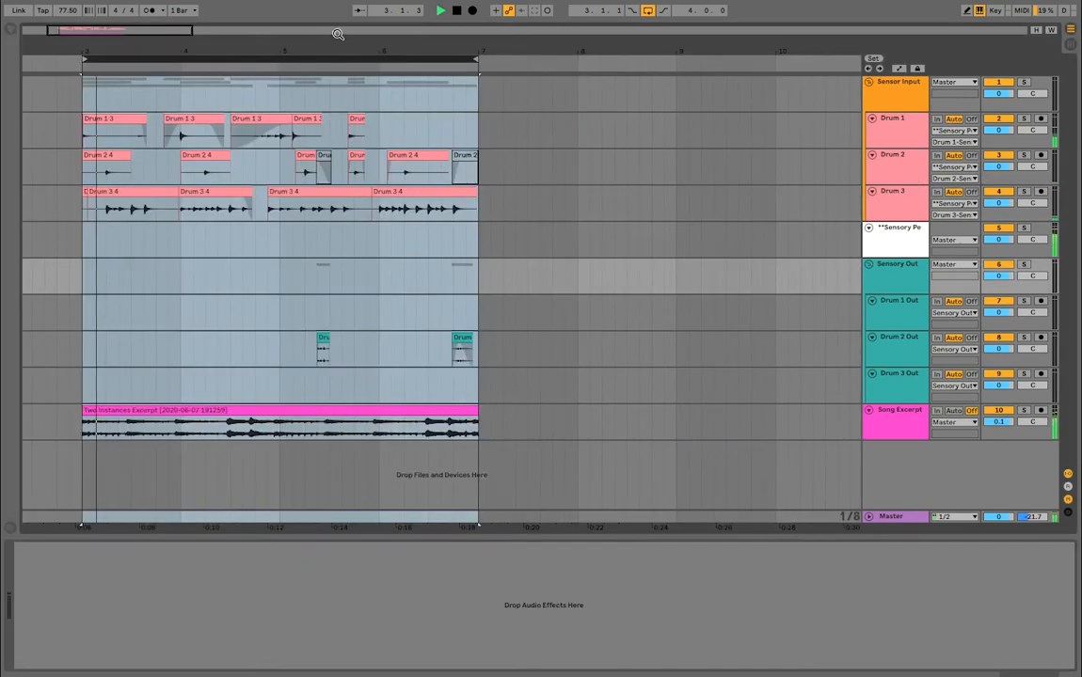
{"action": "left_click", "coordinate": [895, 205]}
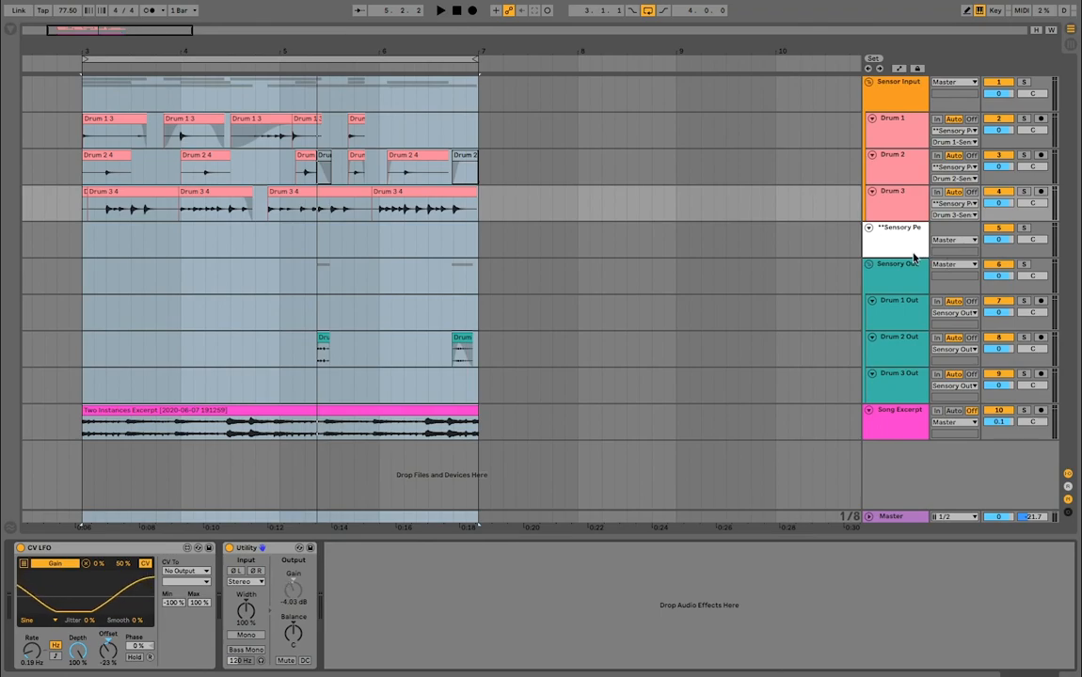
{"action": "key", "text": "space"}
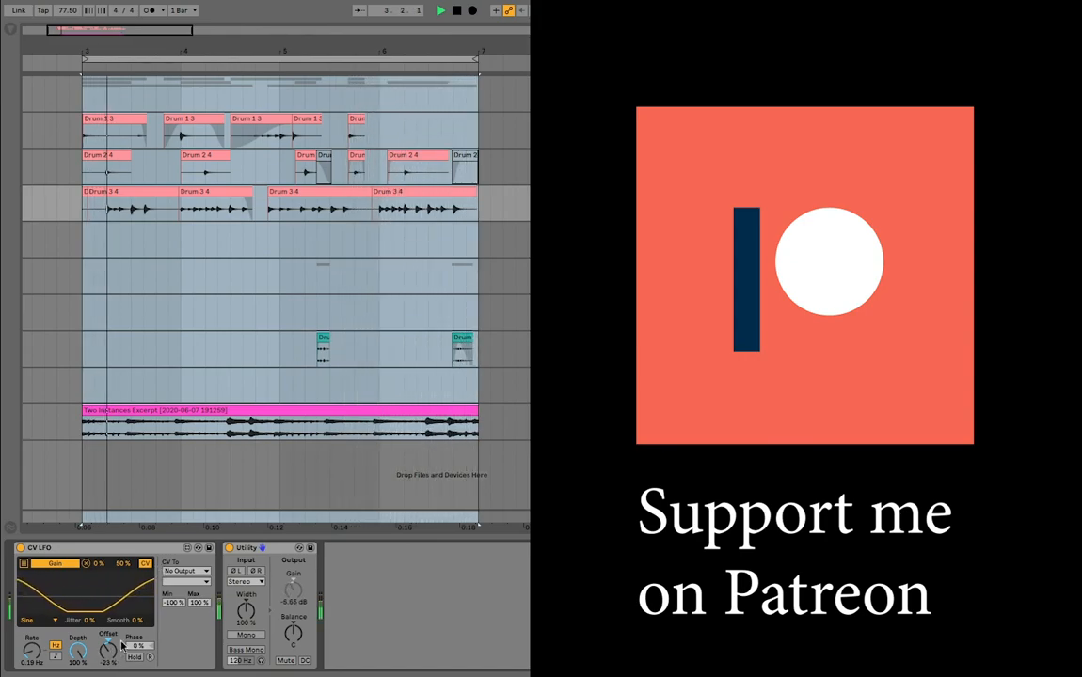
- Select the four main Drum 3 clips and lower their clip gain to 6.50 dB
{"action": "left_click", "coordinate": [154, 190]}
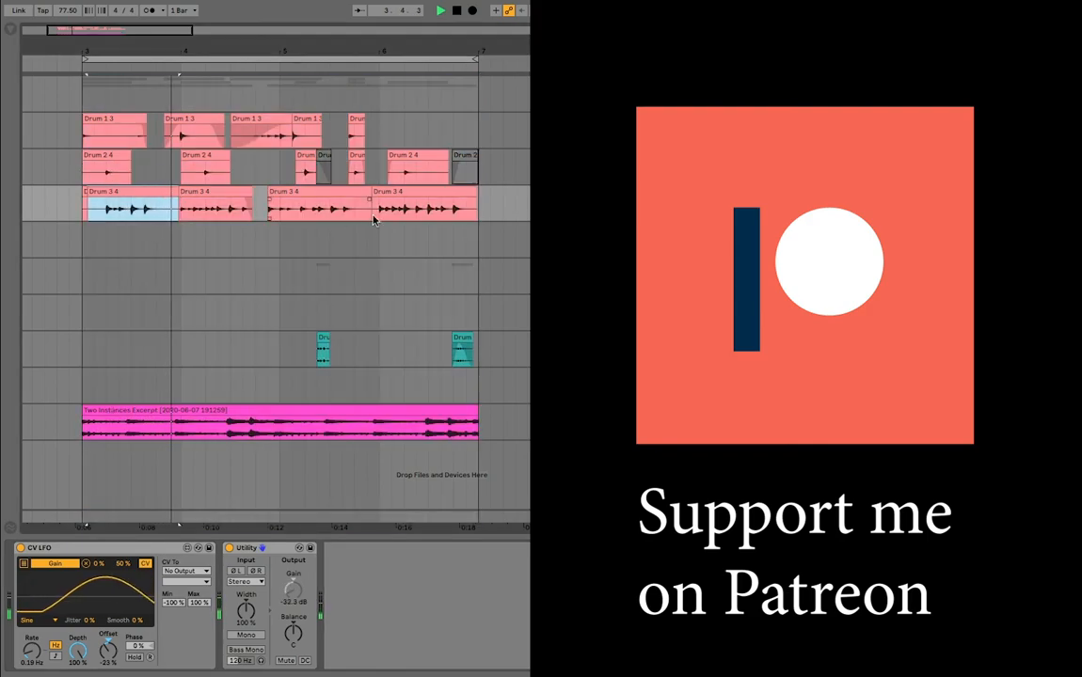
{"action": "left_click", "coordinate": [446, 197], "text": "shift"}
{"action": "left_click", "coordinate": [446, 197]}
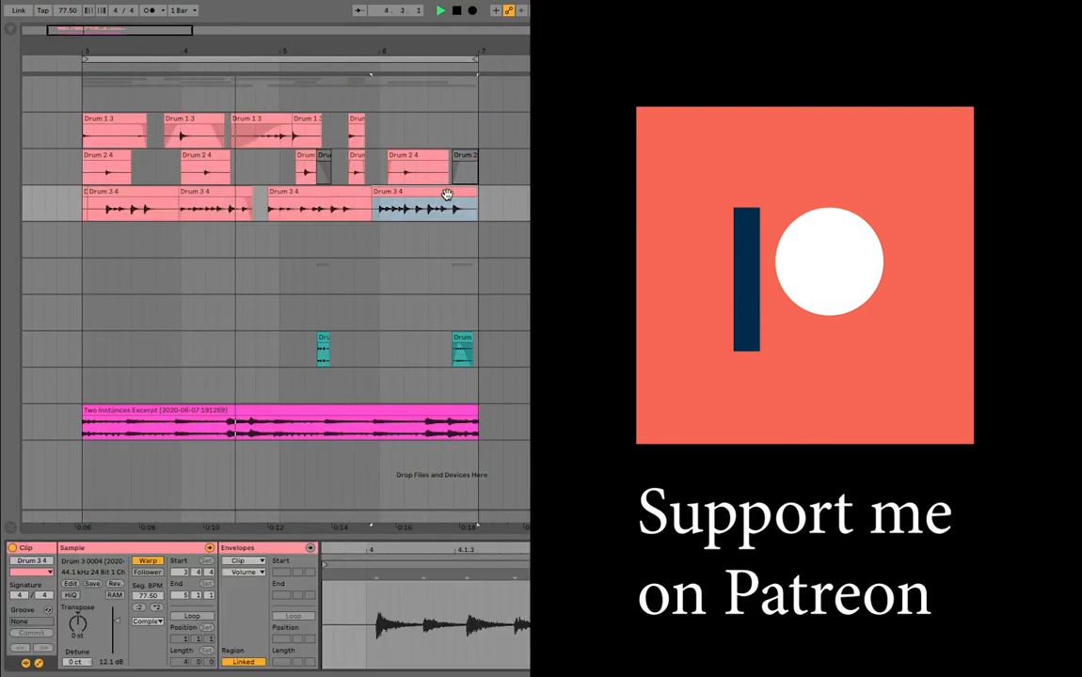
{"action": "left_click", "coordinate": [117, 195], "text": "shift"}
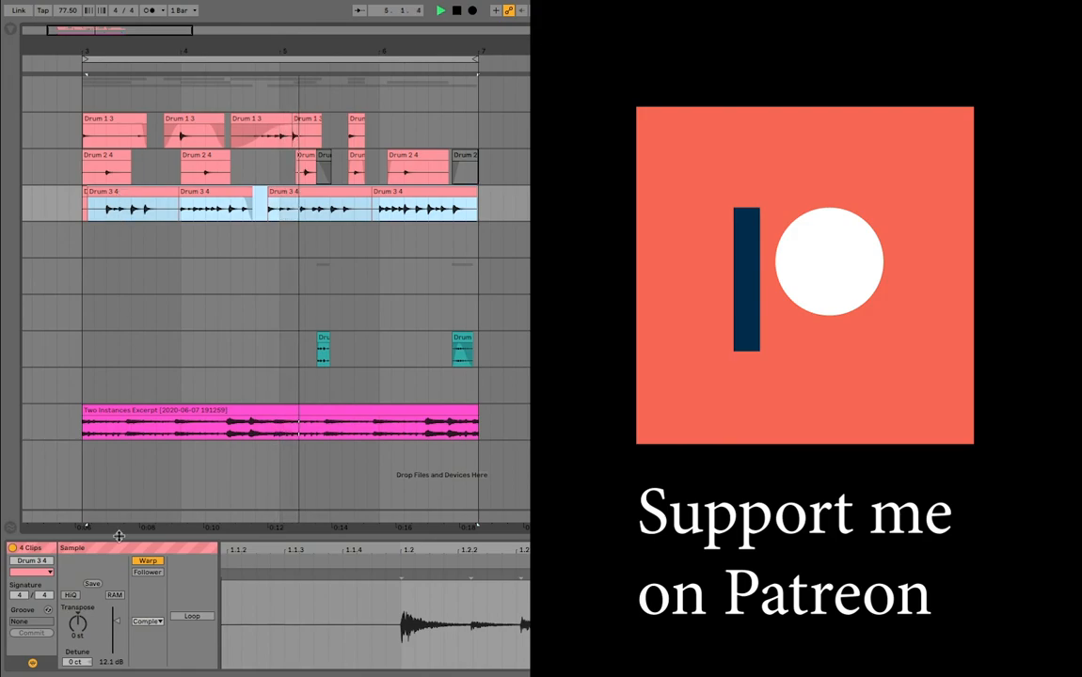
{"action": "left_click_drag", "start_coordinate": [117, 620], "coordinate": [118, 628]}
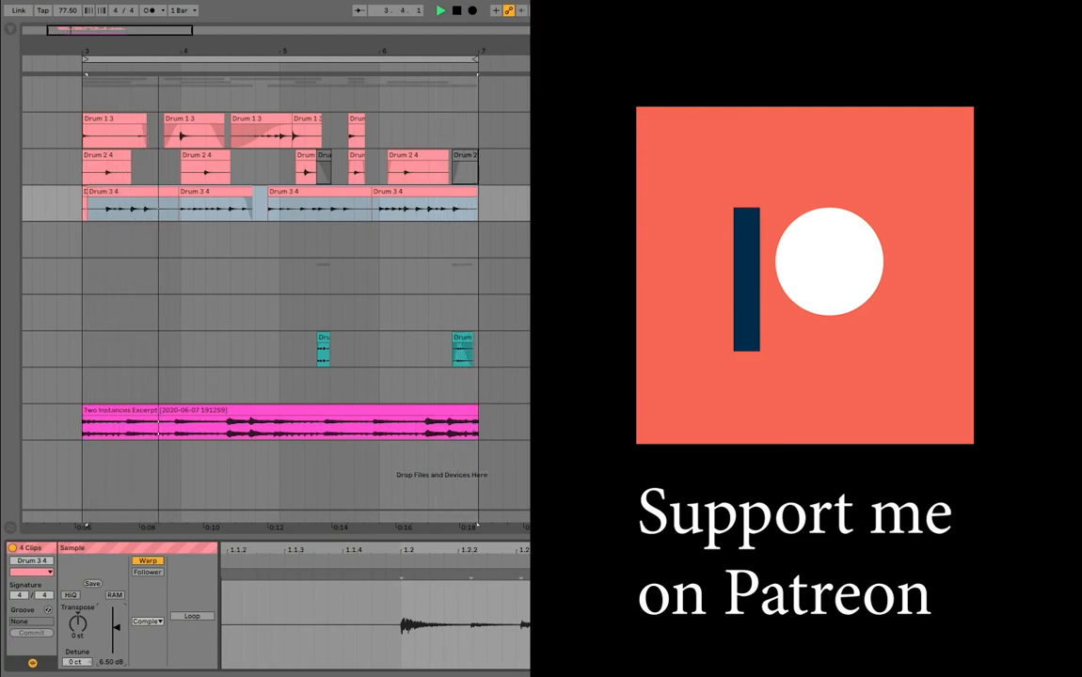
- Add a Beat Repeat audio effect after Utility on the Drum 3 track
{"action": "key", "text": "shift+Tab"}
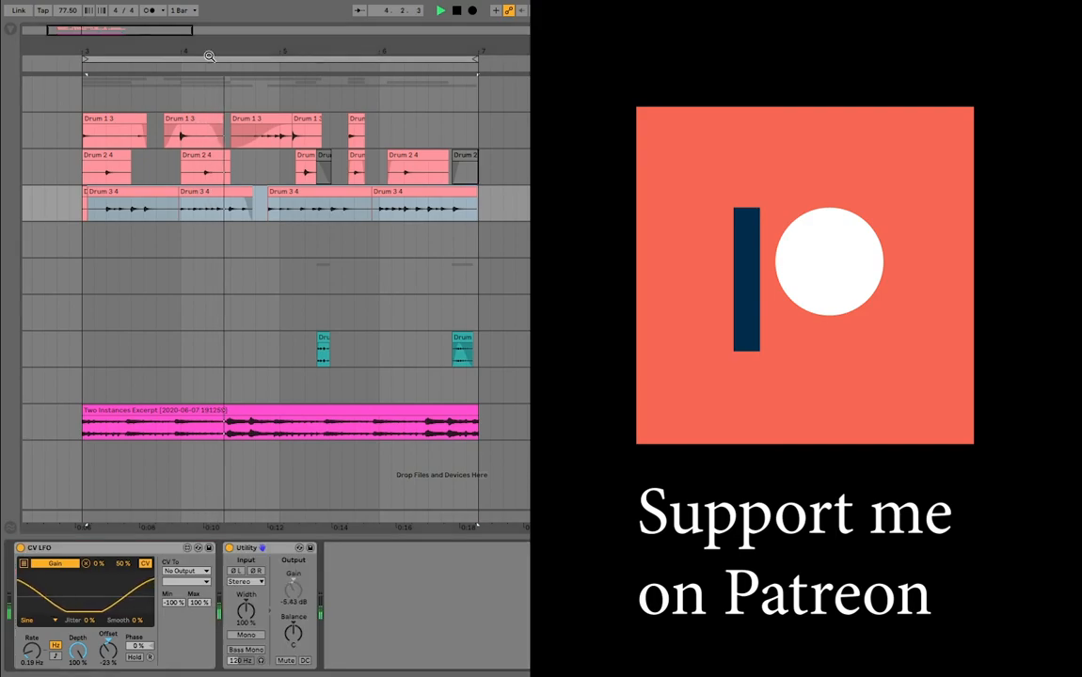
{"action": "left_click", "coordinate": [16, 27]}
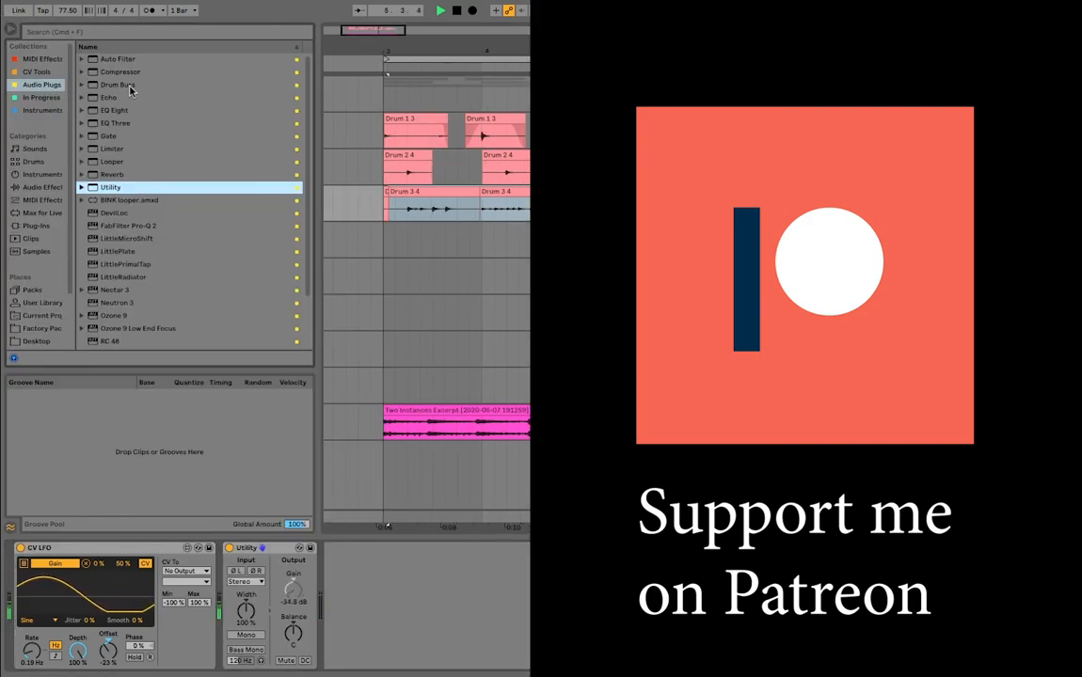
{"action": "left_click", "coordinate": [42, 187]}
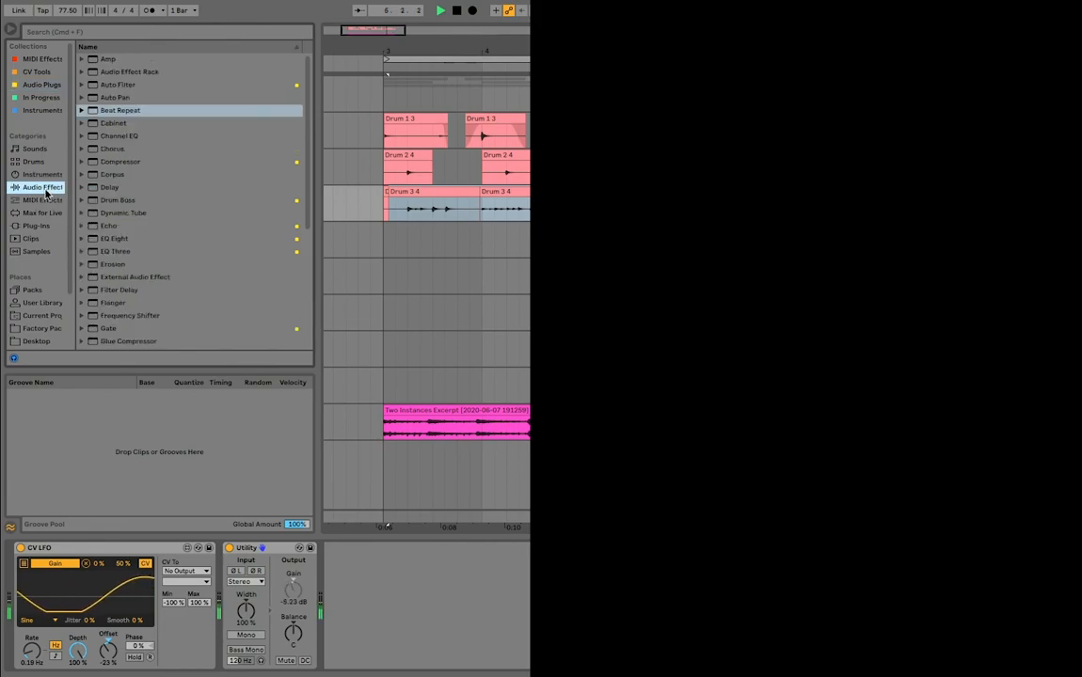
{"action": "left_click_drag", "start_coordinate": [128, 113], "coordinate": [414, 579]}
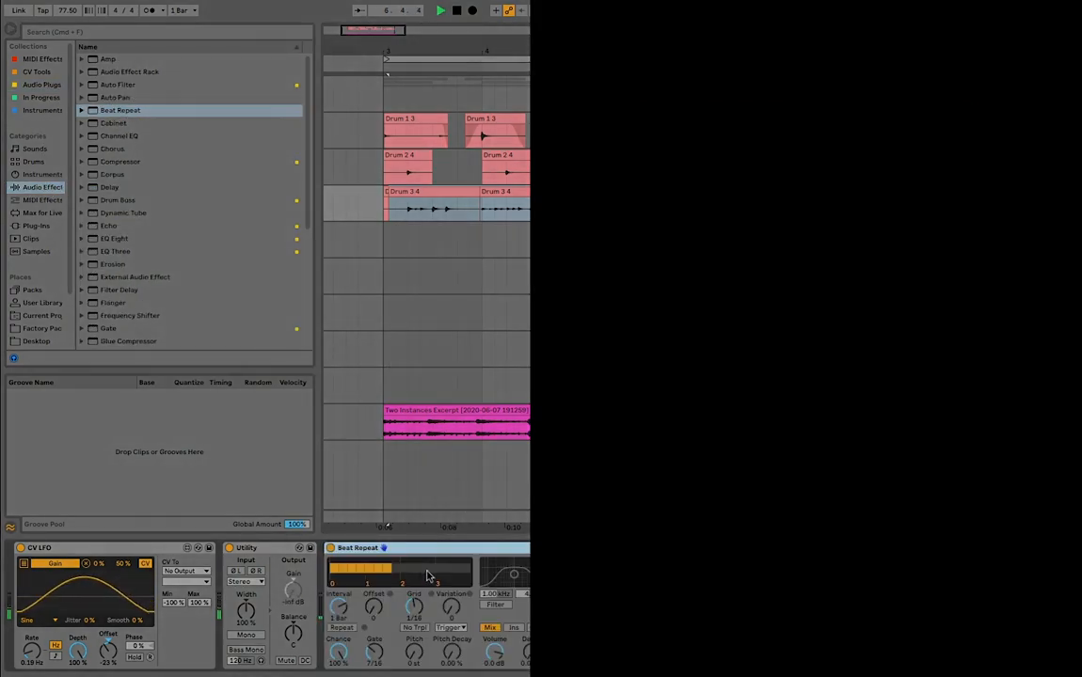